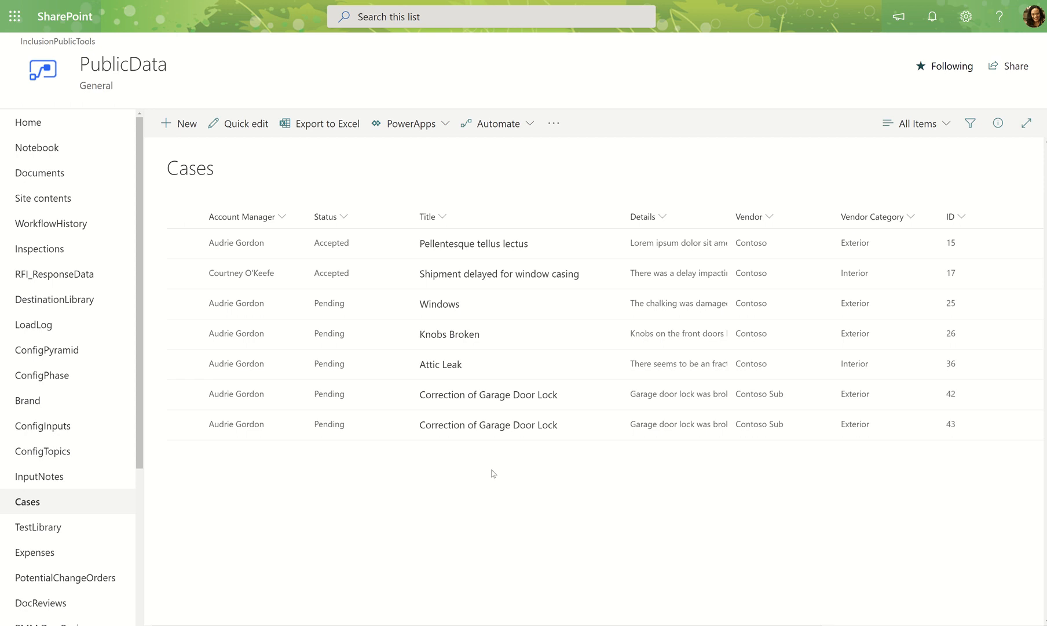
# Examine which commands the Cases list offers with all items selected and with only the "Pellentesque tellus lectus" case selected
pyautogui.click(177, 216)
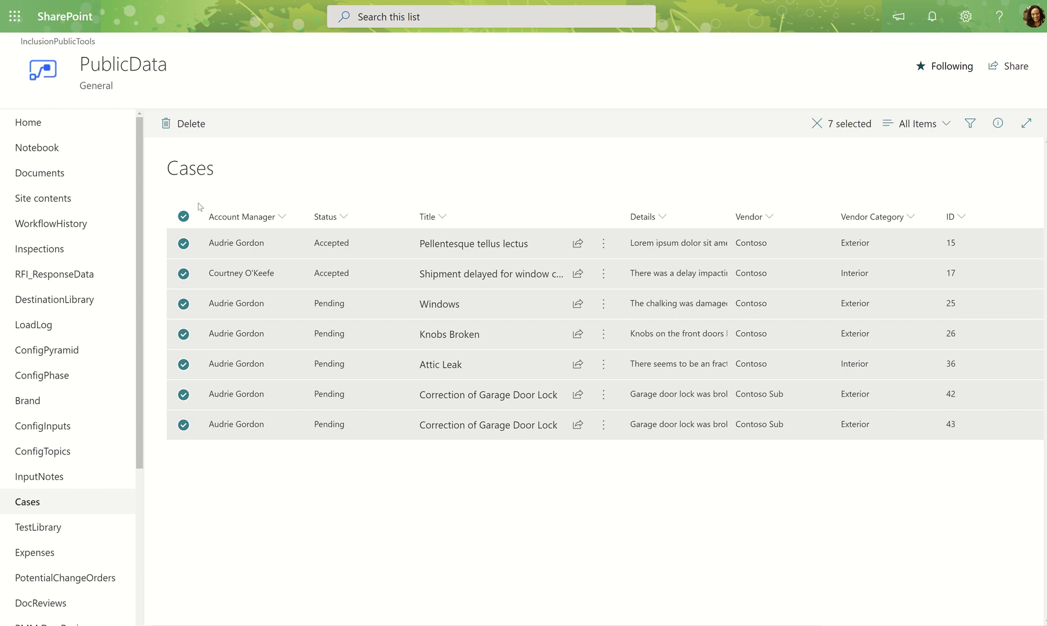
pyautogui.click(183, 216)
pyautogui.click(183, 244)
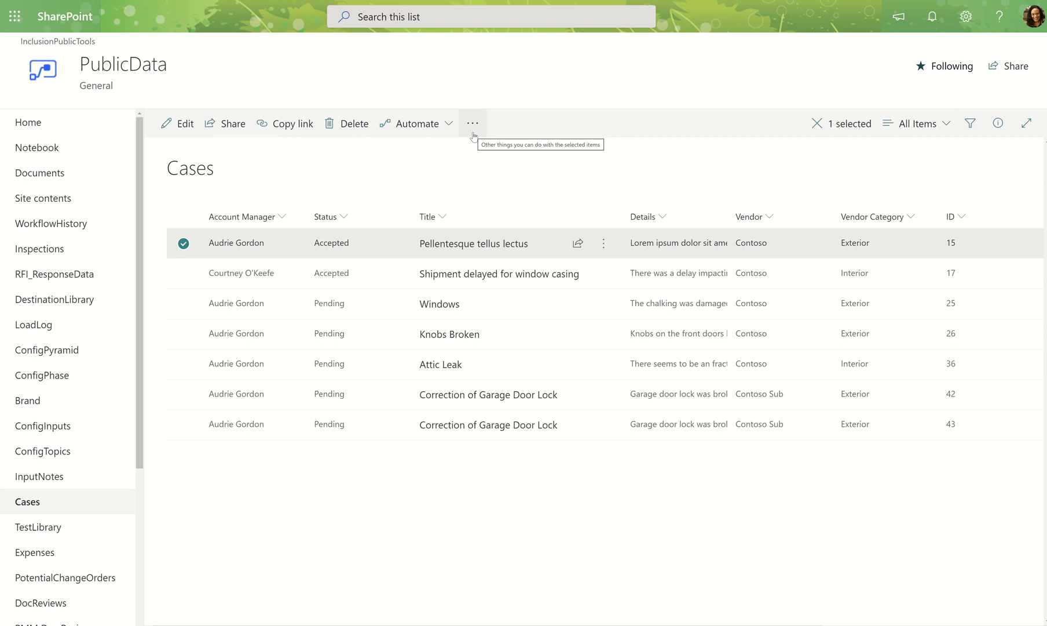
pyautogui.click(183, 244)
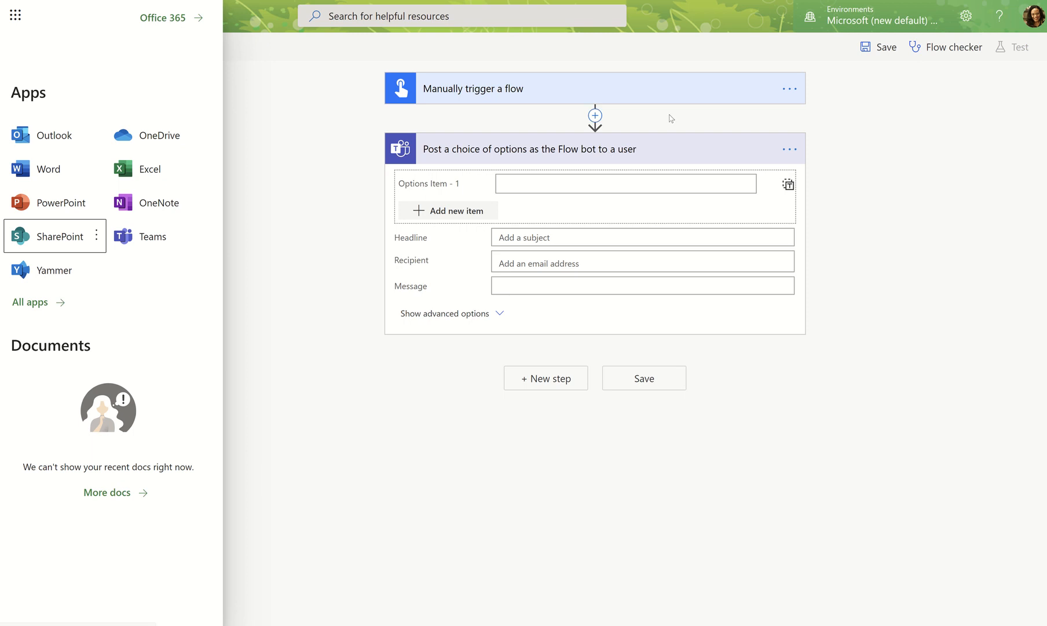
# Set the first option of the Flow bot choice action to "Yes, you may close the case."
pyautogui.click(670, 117)
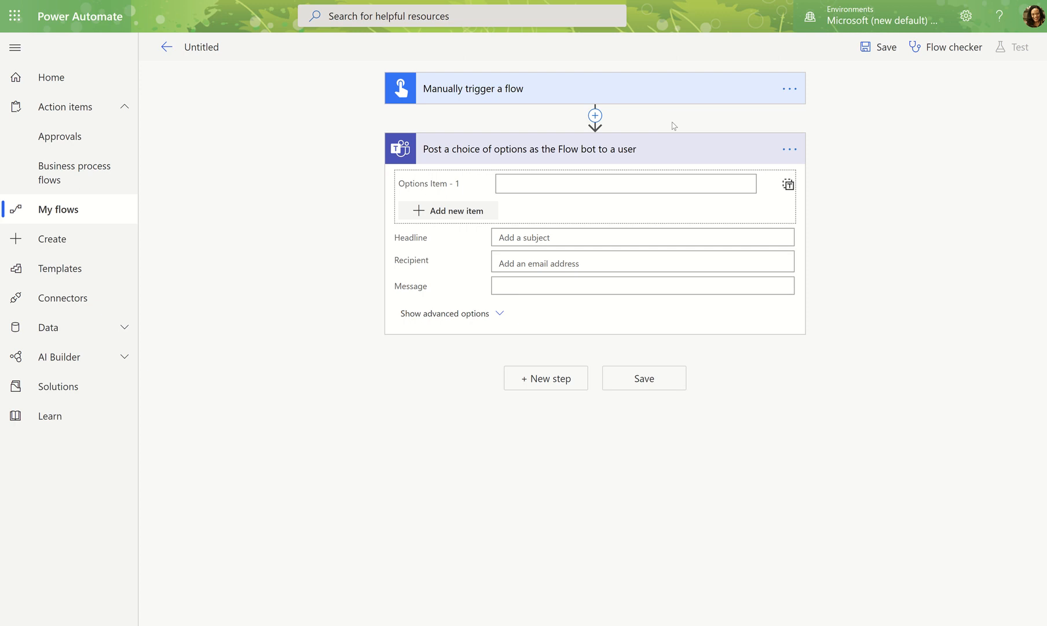
pyautogui.click(513, 180)
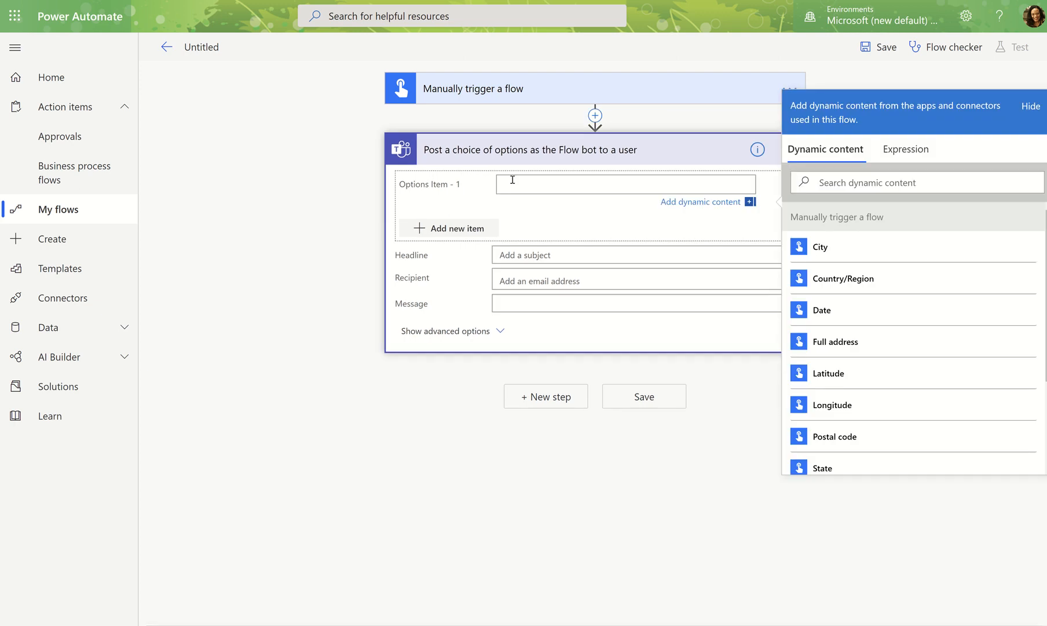
pyautogui.write('Yes, you may close the case.')
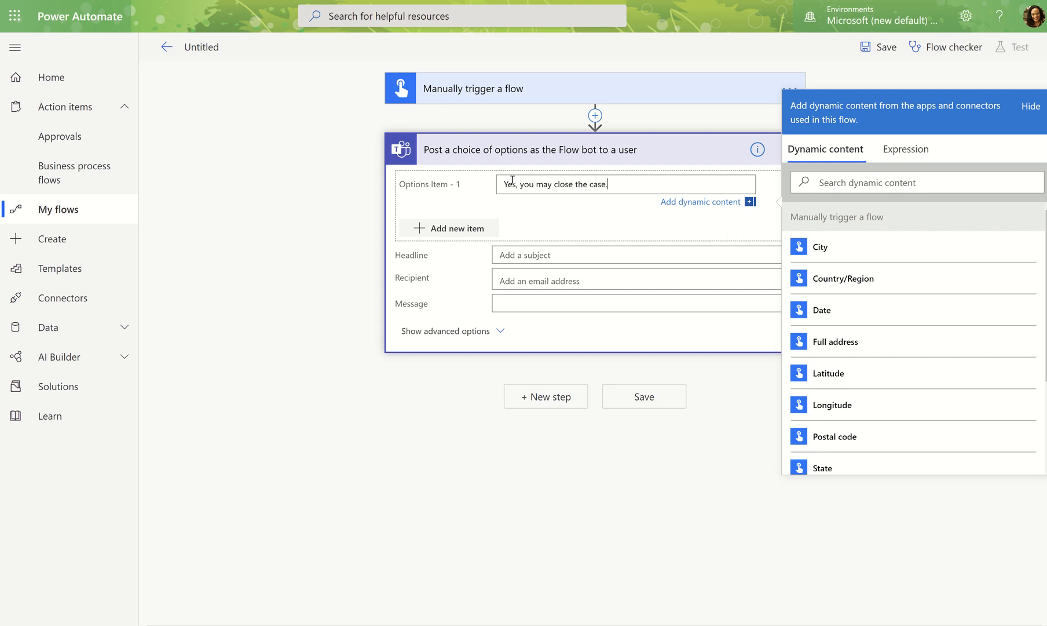
# Add a second option to the choice action reading "Need more time to validate changes."
pyautogui.click(496, 226)
pyautogui.click(512, 214)
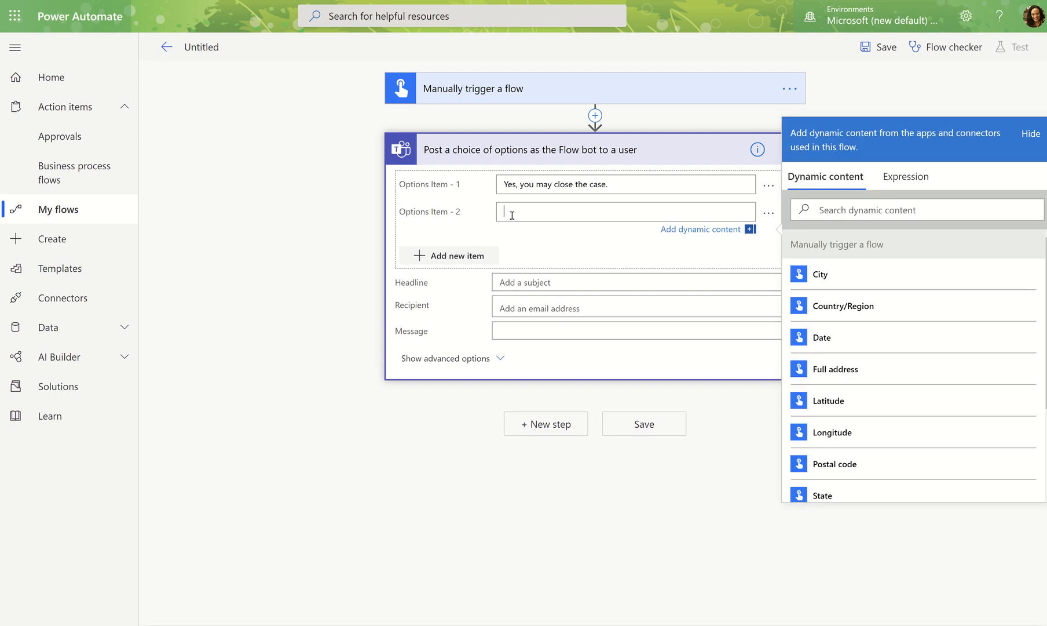
pyautogui.write('Need more validation time.')
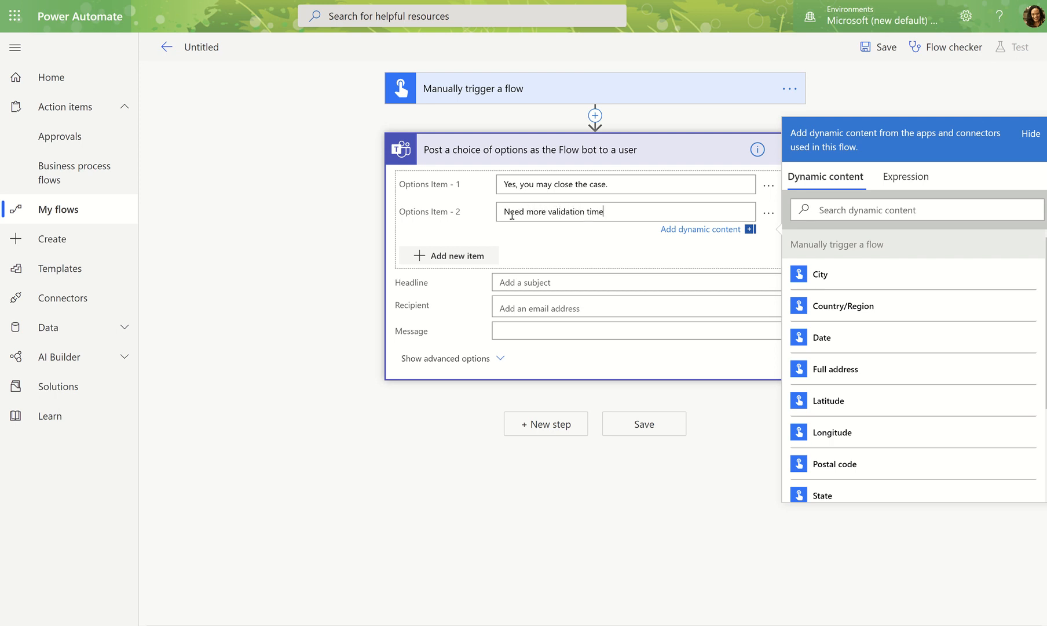
pyautogui.click(548, 211)
pyautogui.write('time to validate ')
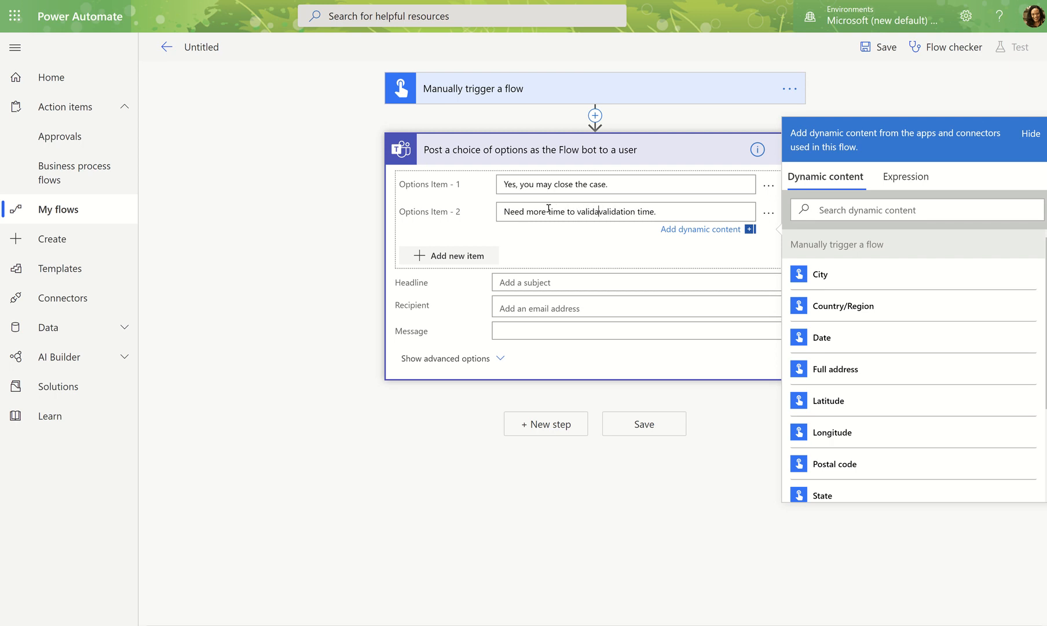
pyautogui.write('changes,')
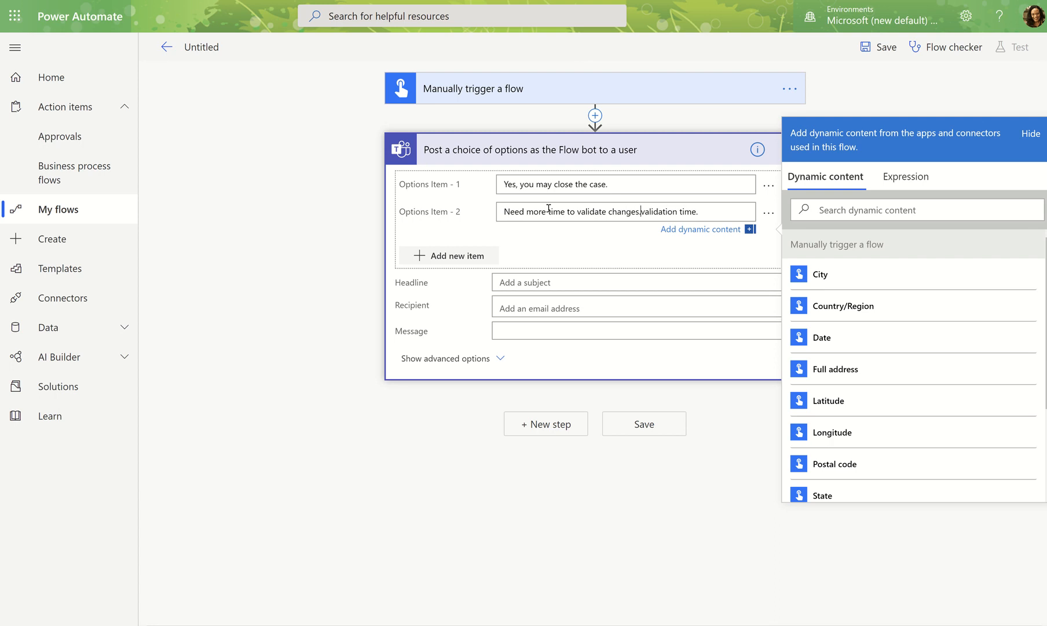
pyautogui.hotkey('shift', 'End')
pyautogui.press('Delete')
# Add a third option reading "No, this did not resolve my issue. Please keep investigating."
pyautogui.click(464, 257)
pyautogui.click(518, 244)
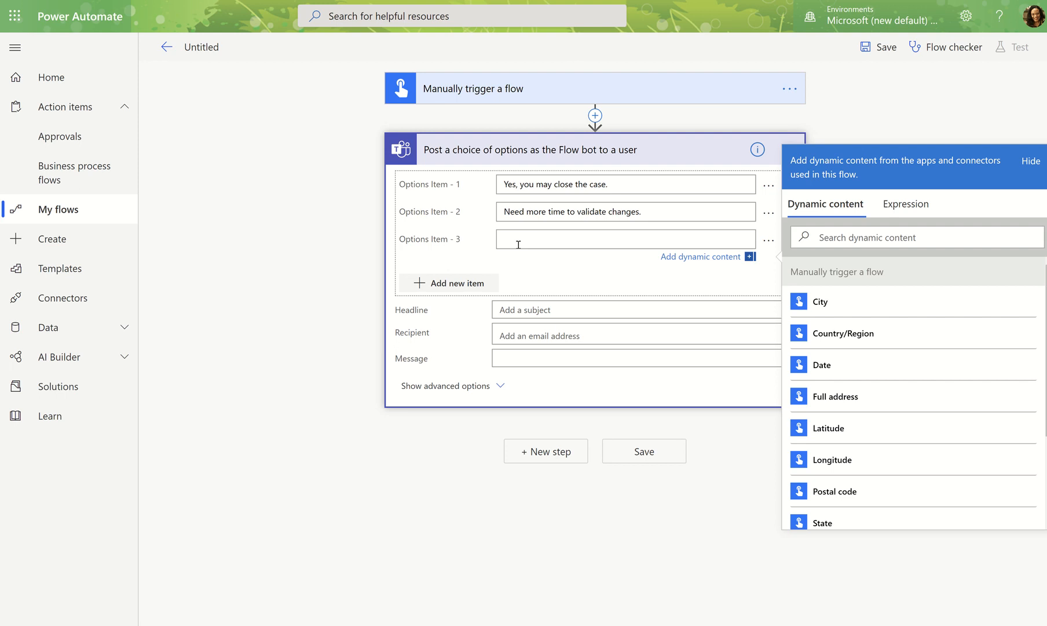
pyautogui.write('Nok')
pyautogui.press('BackSpace')
pyautogui.write(', this did not resolve my issue. Please keerp')
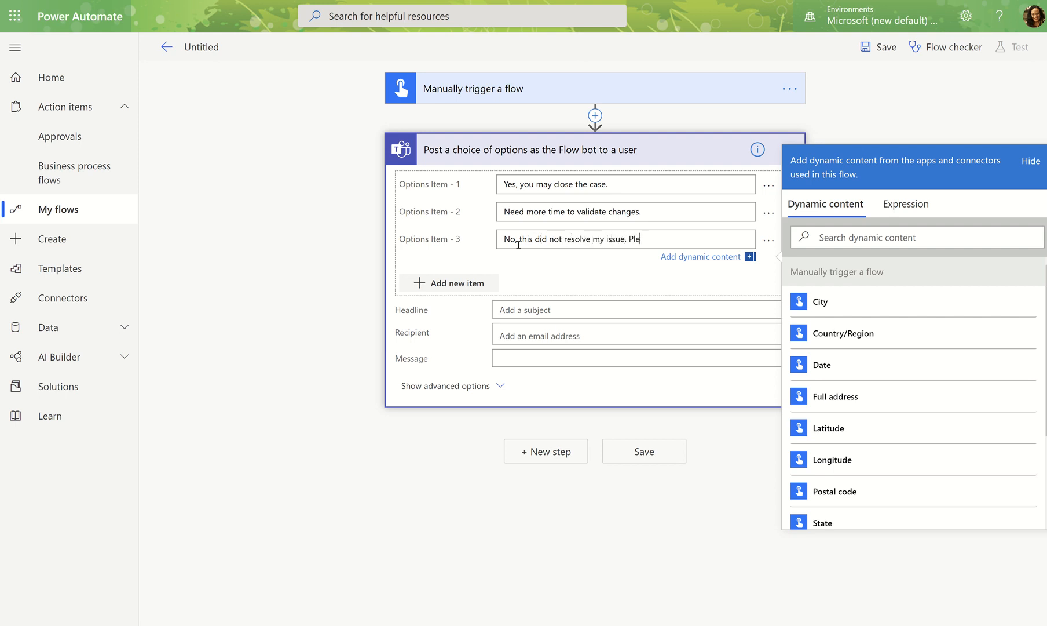
pyautogui.press('BackSpace')
pyautogui.press('BackSpace')
pyautogui.write('p investigating.')
# Shorten the first option's text to "Yes, close the case."
pyautogui.click(521, 184)
pyautogui.keyDown('shift'); pyautogui.click(555, 184); pyautogui.keyUp('shift')
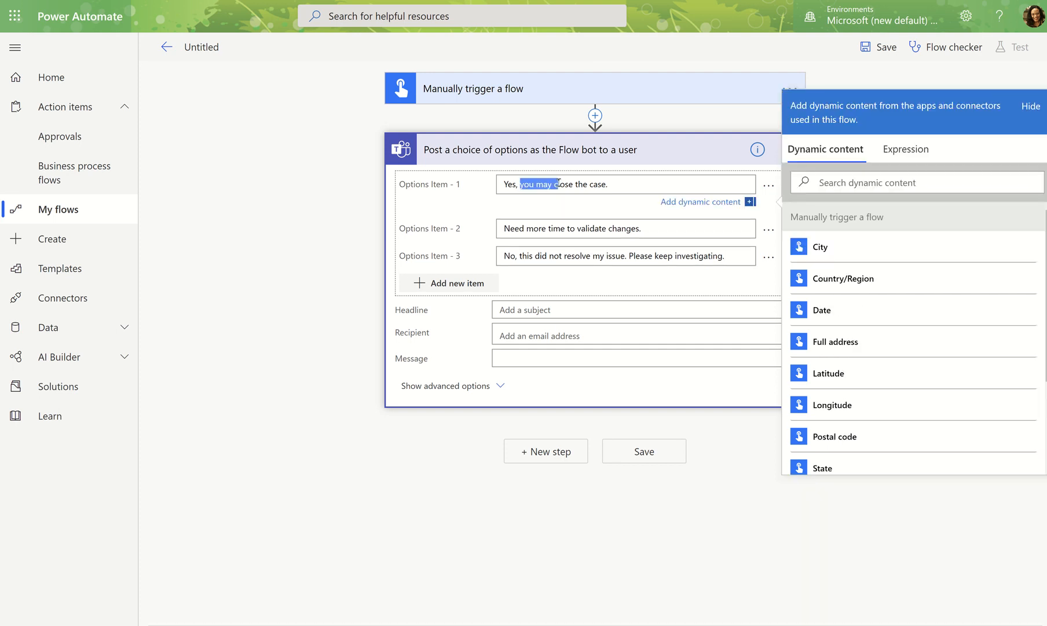
pyautogui.press('BackSpace')
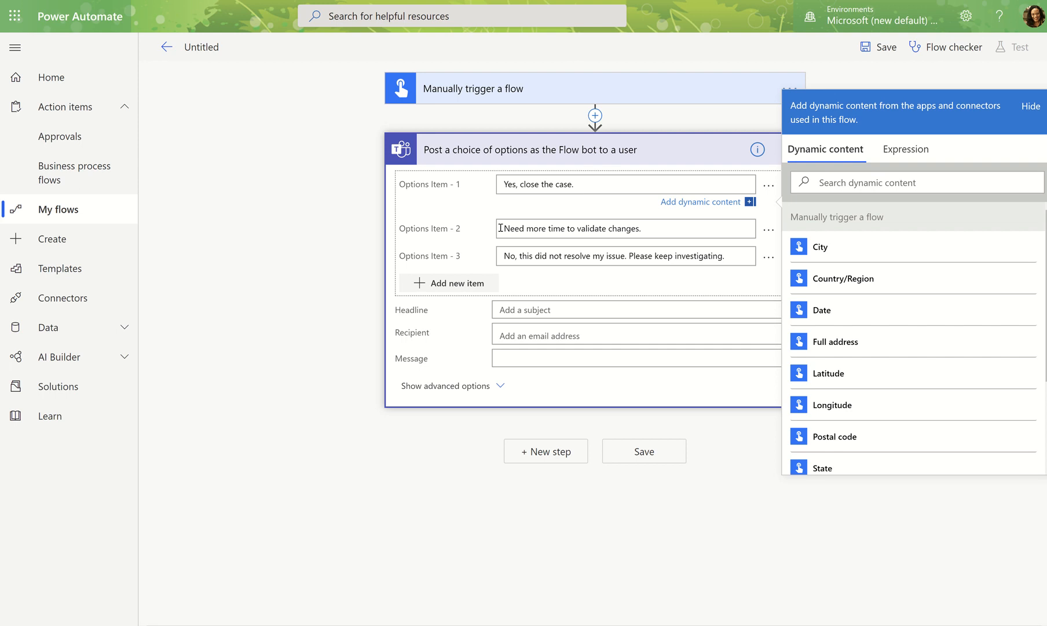
pyautogui.moveTo(569, 229); pyautogui.dragTo(655, 218)
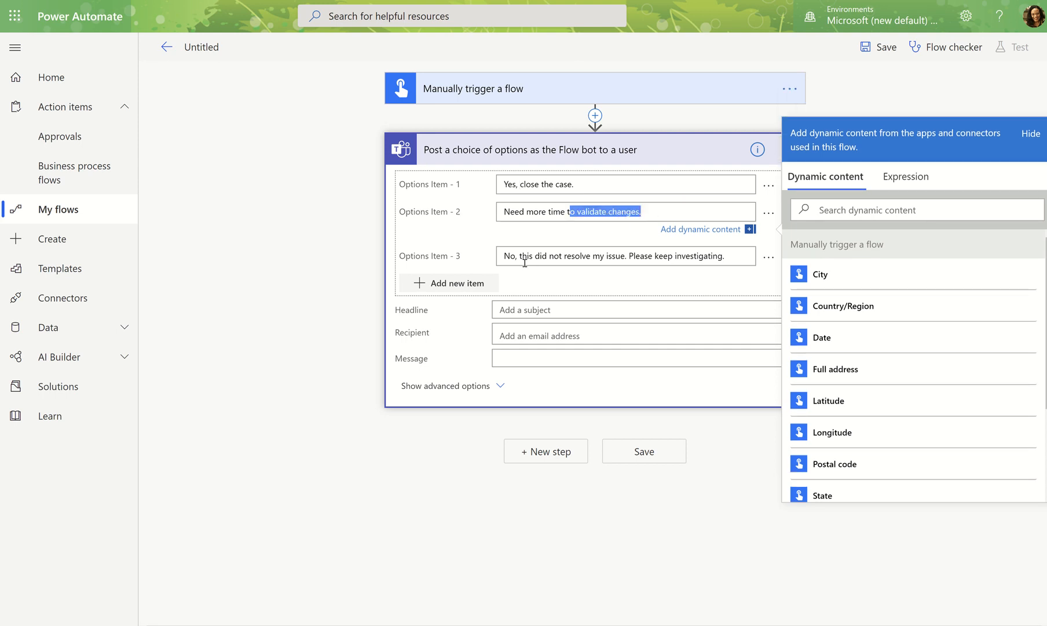
pyautogui.click(735, 258)
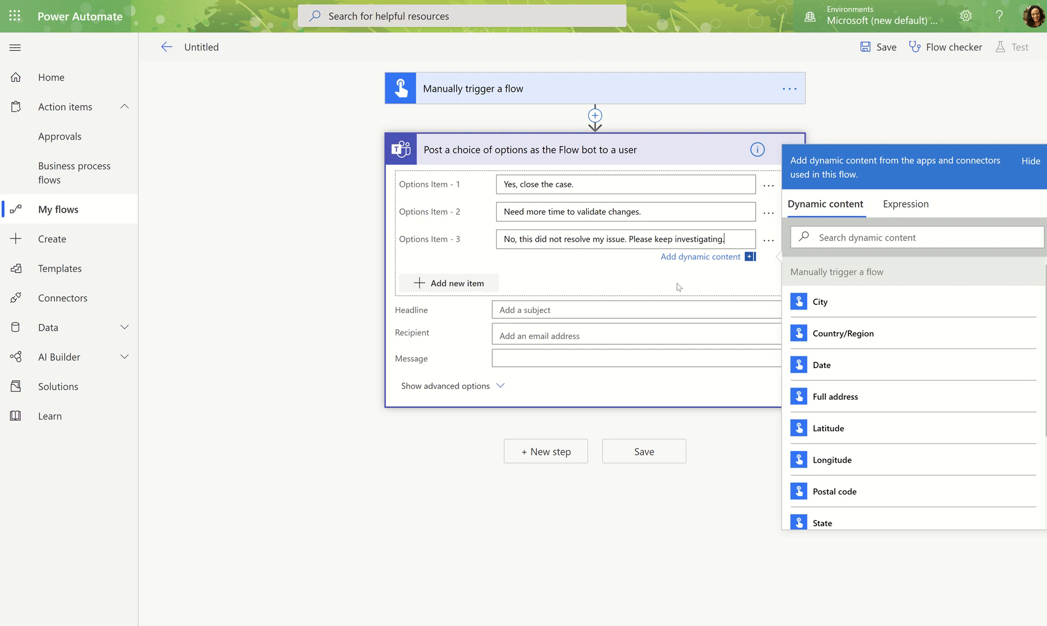
pyautogui.click(539, 313)
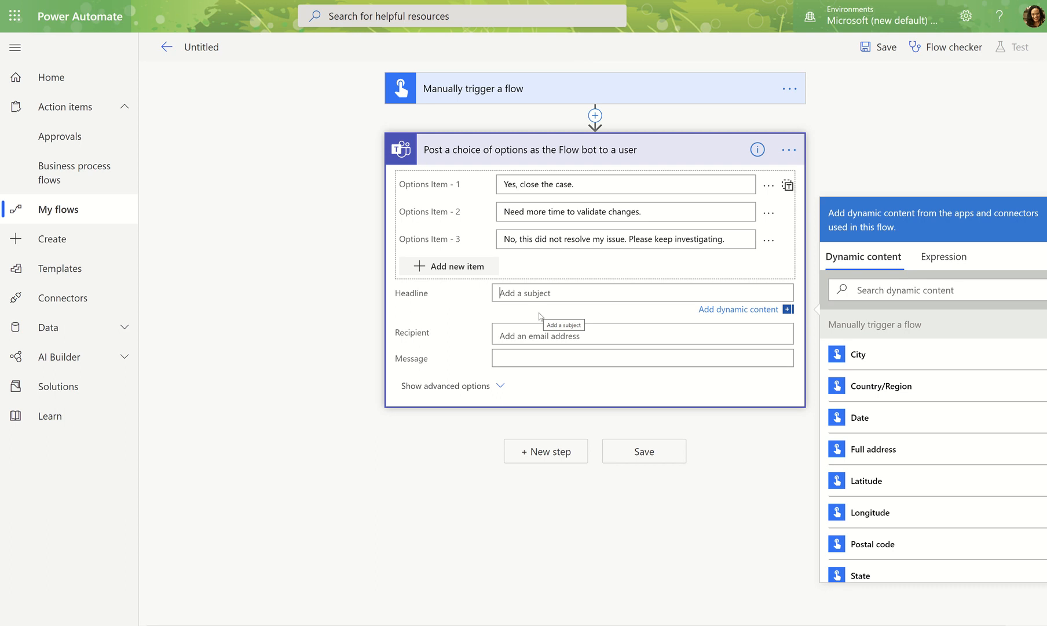
pyautogui.write('Could you s')
pyautogui.press('BackSpace')
pyautogui.write('please confirm that our  h')
pyautogui.press('BackSpace')
pyautogui.press('BackSpace')
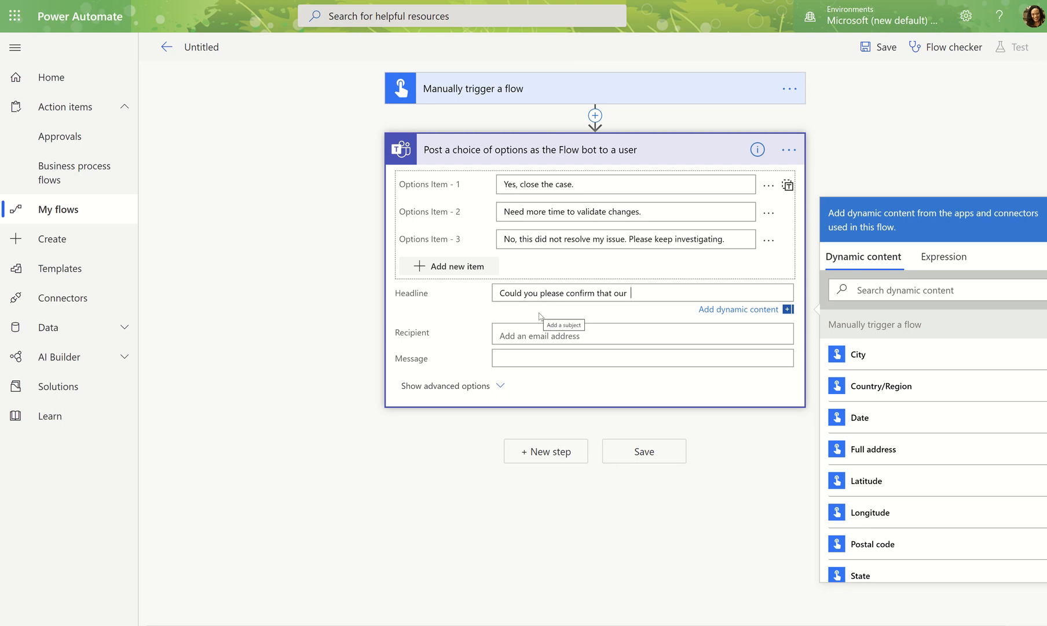
pyautogui.write('changes worked')
# Set the headline of the choice action to "Service Validation Request"
pyautogui.hotkey('ctrl', 'a')
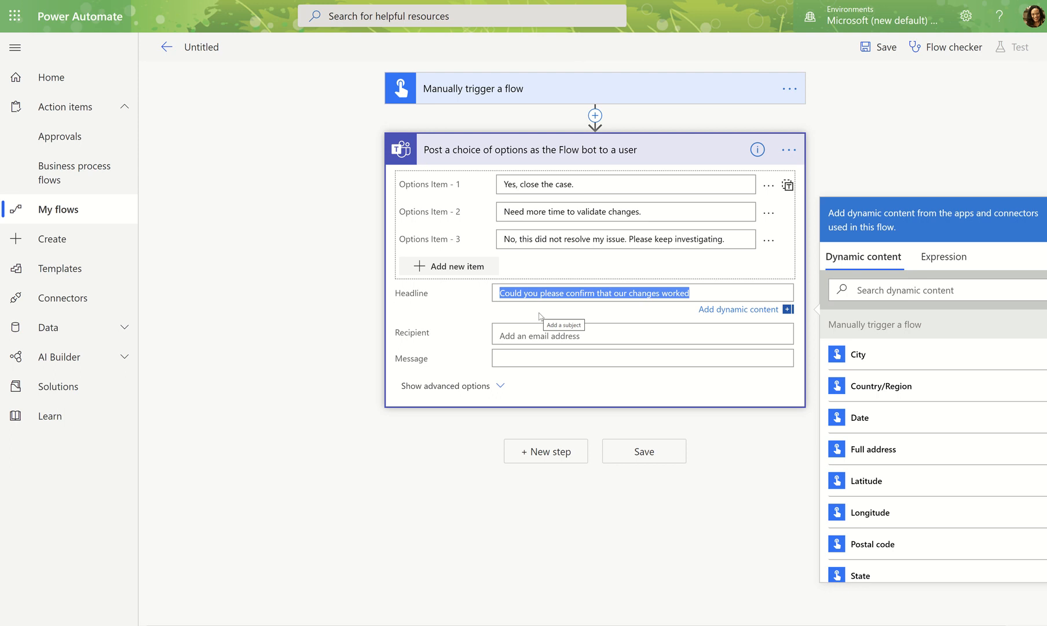
pyautogui.write('Service')
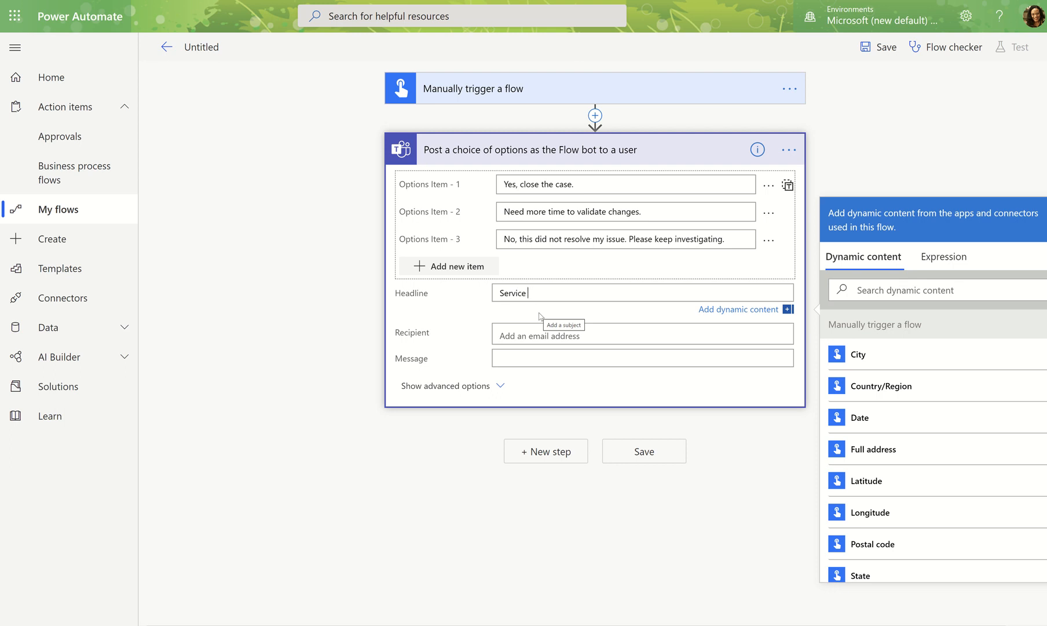
pyautogui.write(' Validation Request')
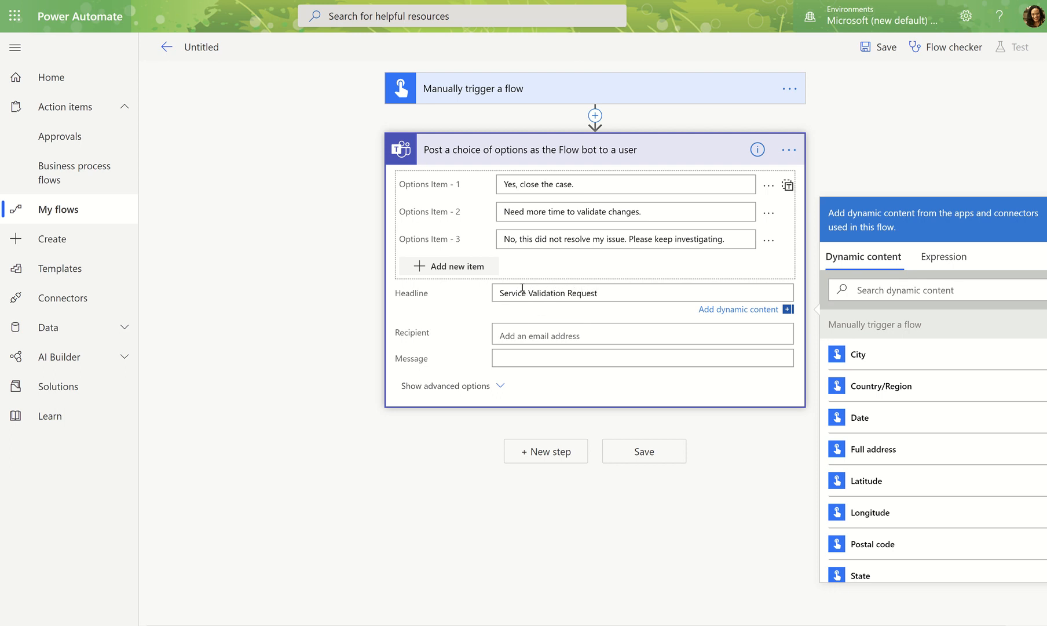
pyautogui.moveTo(607, 294); pyautogui.dragTo(498, 291)
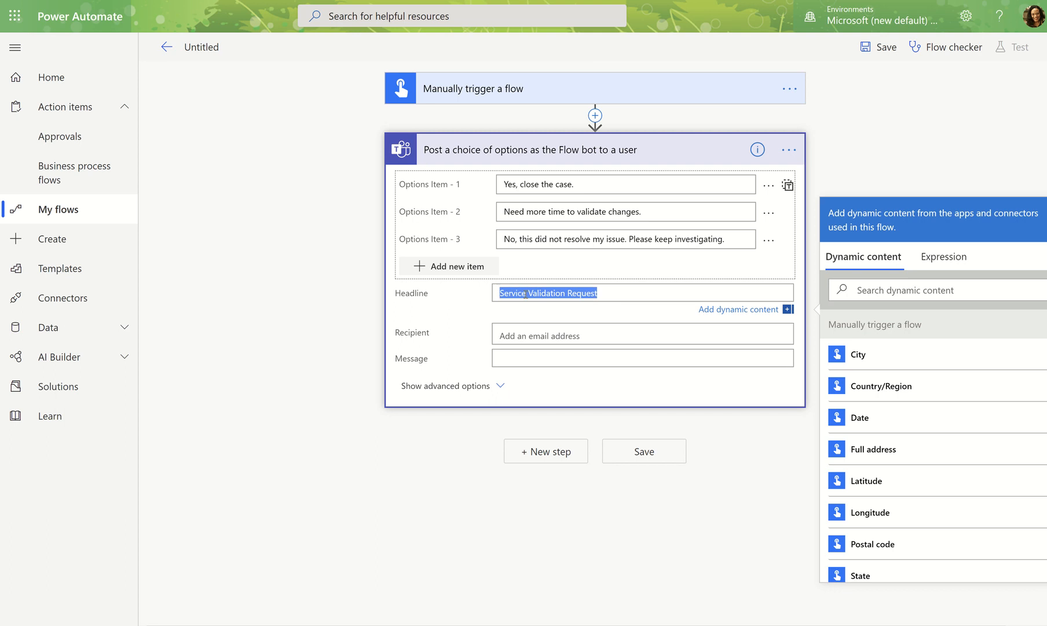
pyautogui.click(634, 295)
pyautogui.moveTo(633, 294); pyautogui.dragTo(431, 296)
# Set the message to "Please confirm that the changes we made have worked, and that we may close this case."
pyautogui.click(508, 359)
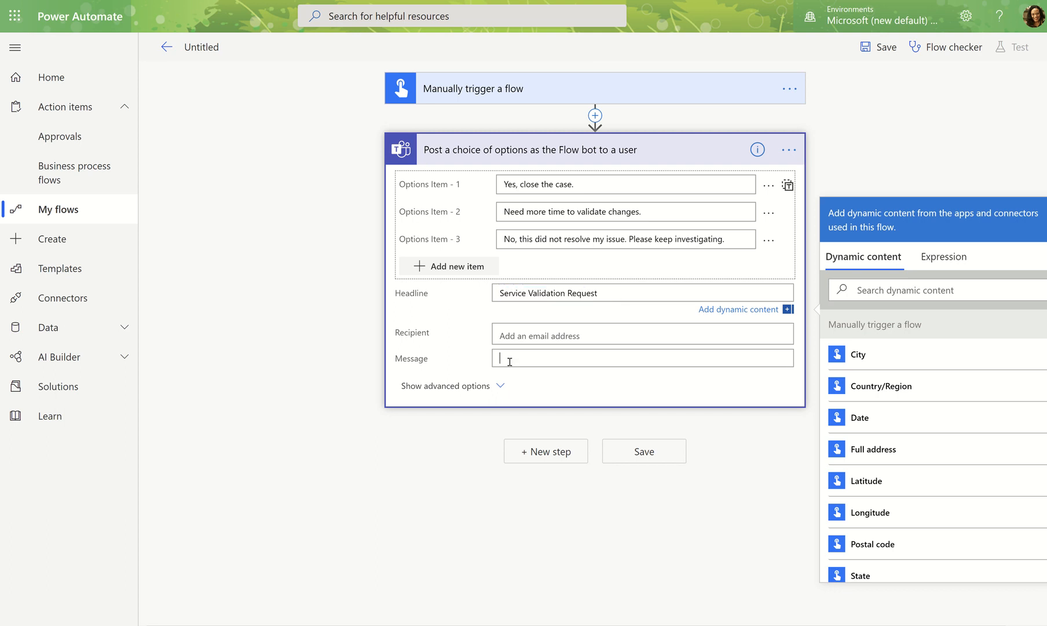
pyautogui.write('pLE')
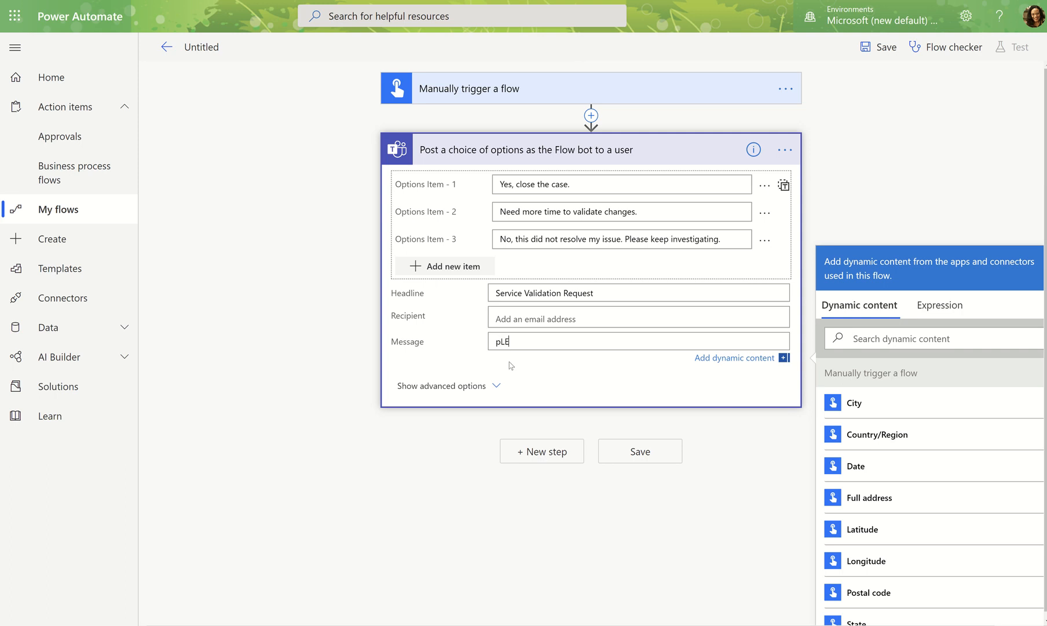
pyautogui.press('BackSpace')
pyautogui.press('BackSpace')
pyautogui.press('BackSpace')
pyautogui.write('Please confirm that the changes we mad')
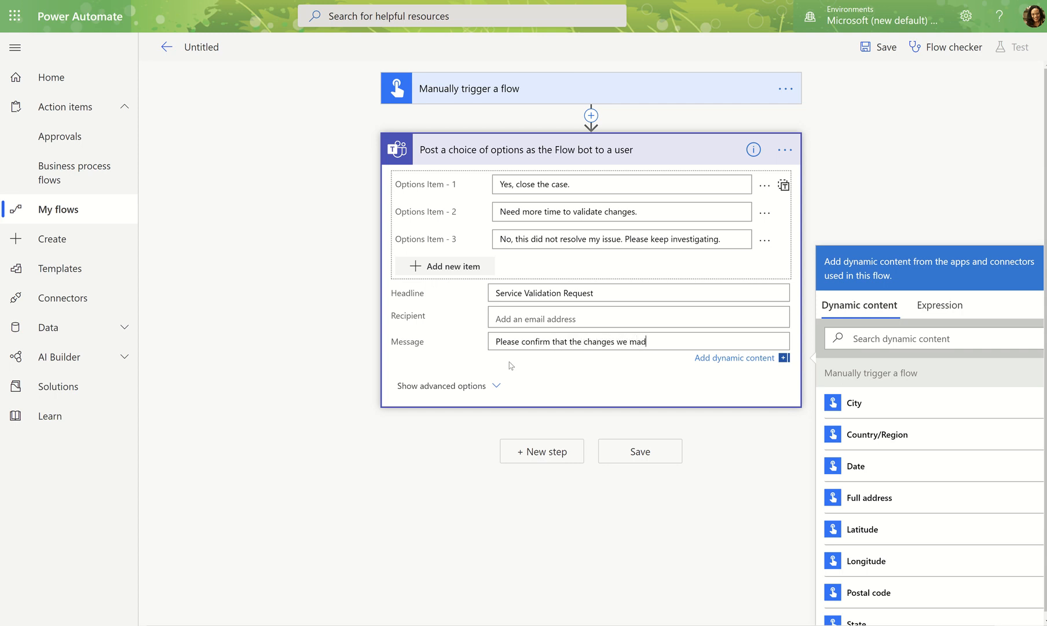
pyautogui.write('e have worked, and that we may clos')
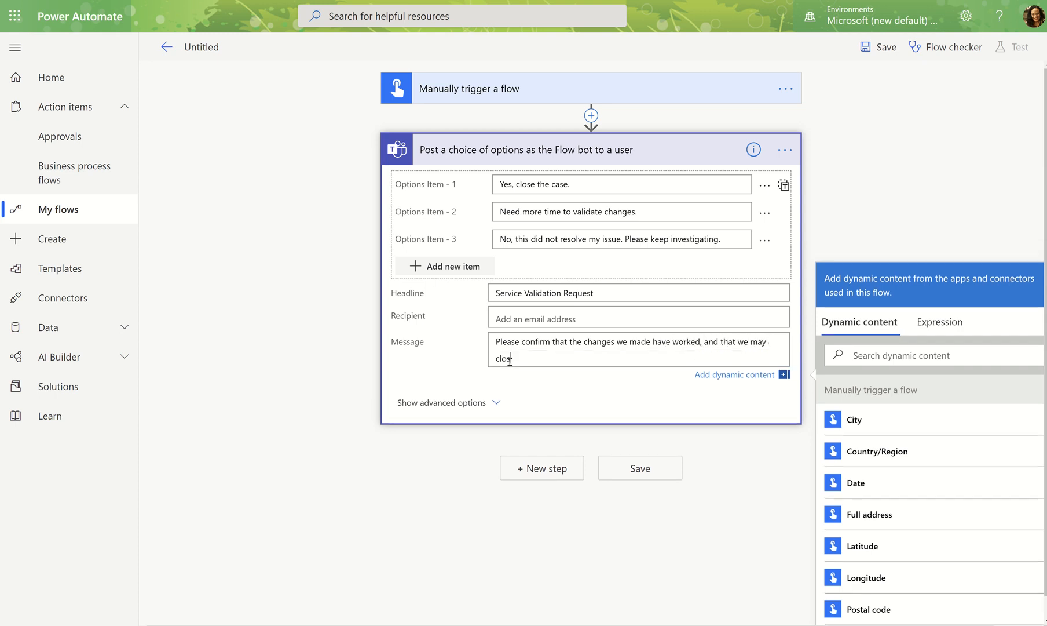
pyautogui.write('e this case.')
# Show the advanced options of the choice action and set IsAlert to Yes
pyautogui.click(475, 402)
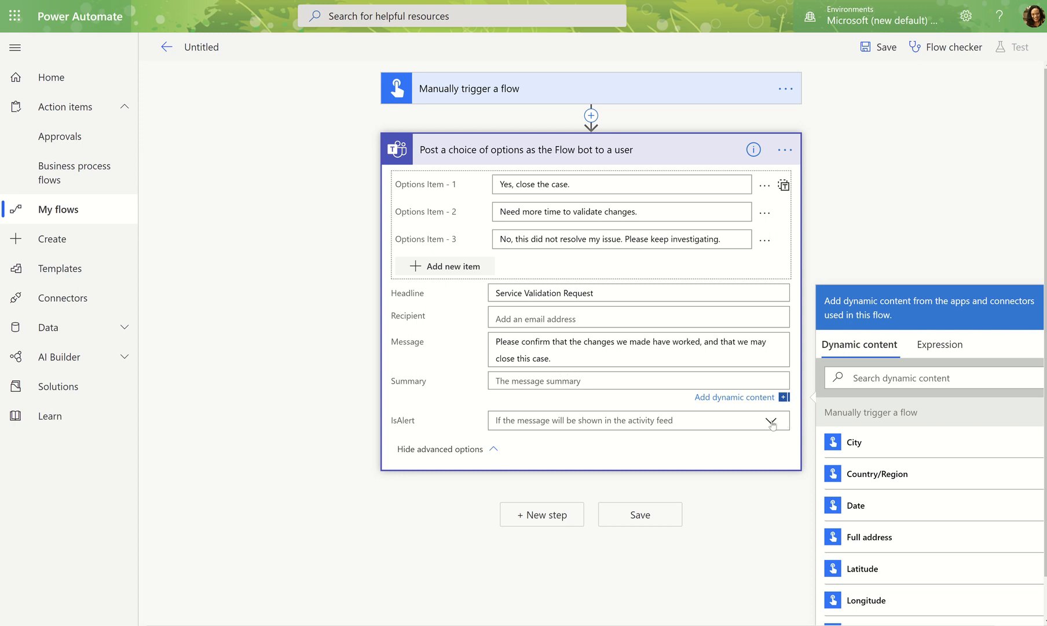
pyautogui.click(583, 435)
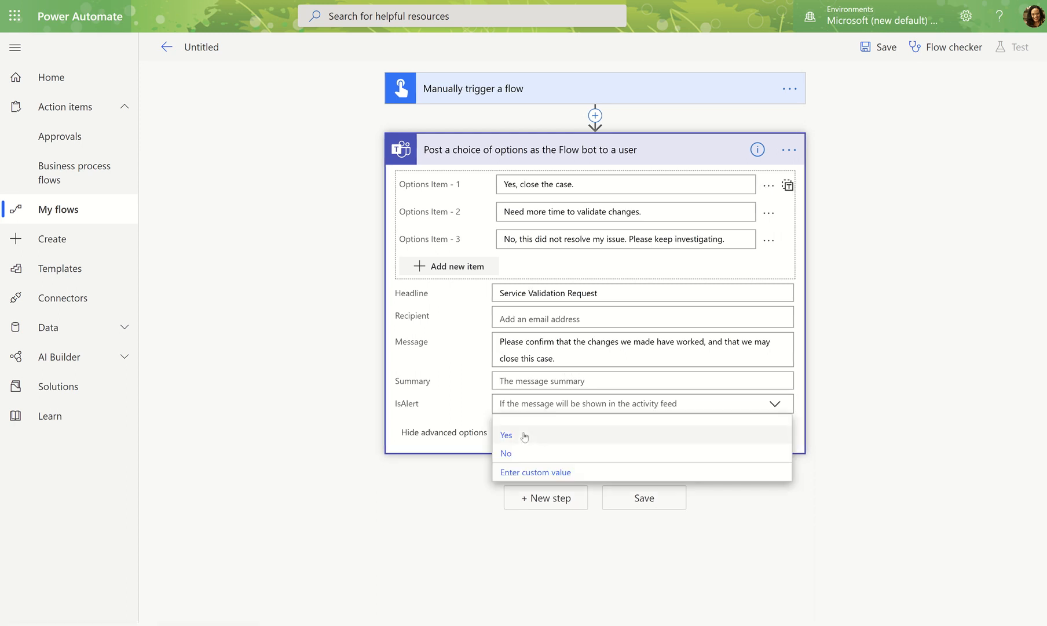
pyautogui.click(524, 436)
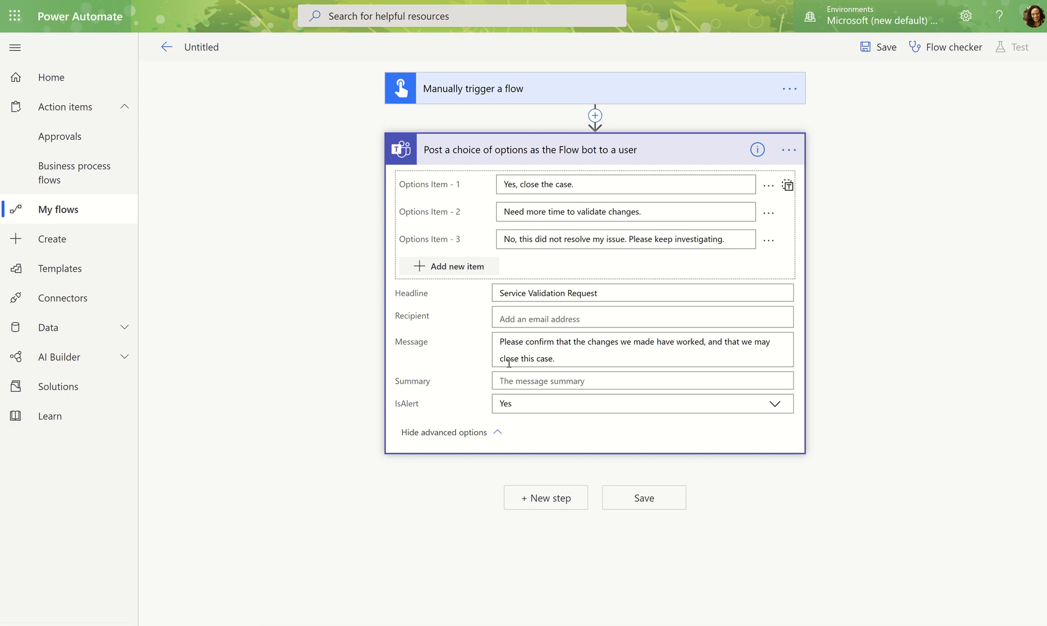
# Add "Case Title:" and "Case Description:" lines to the end of the message, separated from the request by a blank line
pyautogui.click(592, 363)
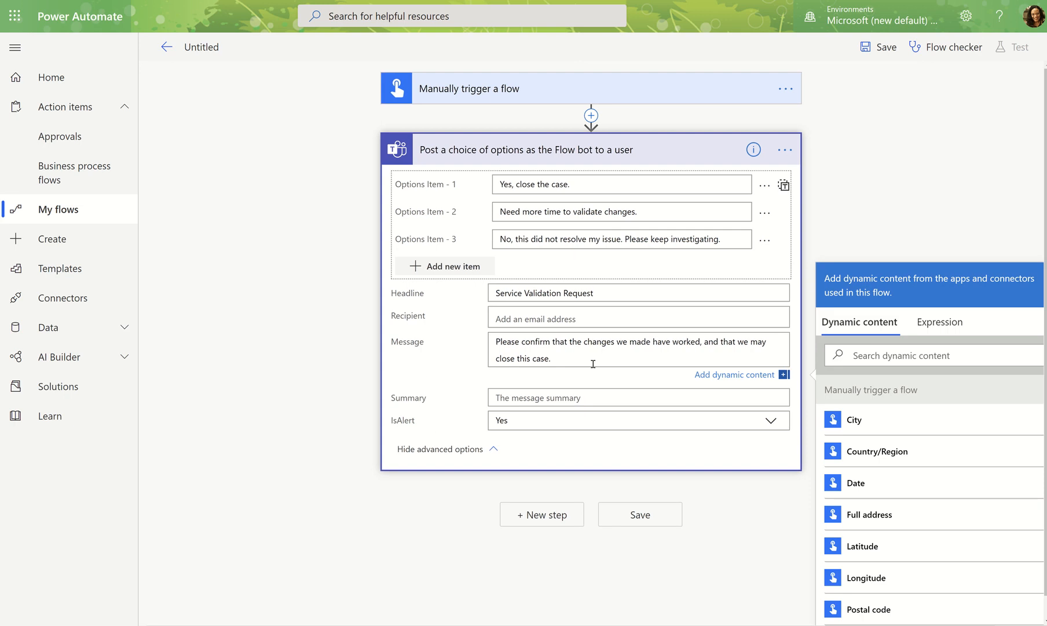
pyautogui.press('Return')
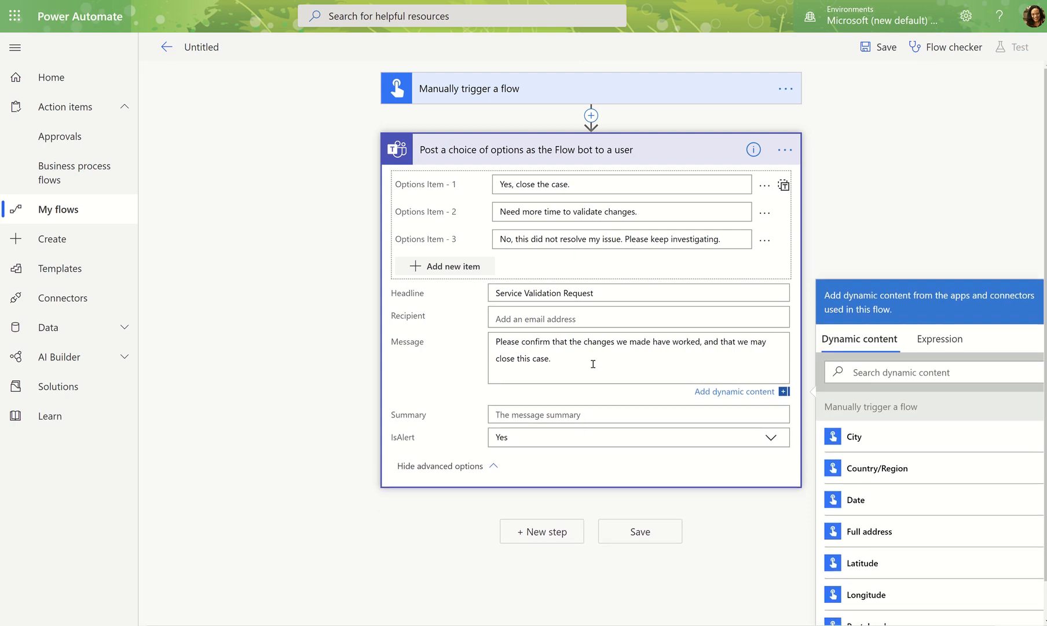
pyautogui.write('Case Title:')
pyautogui.press('Return')
pyautogui.write('Case')
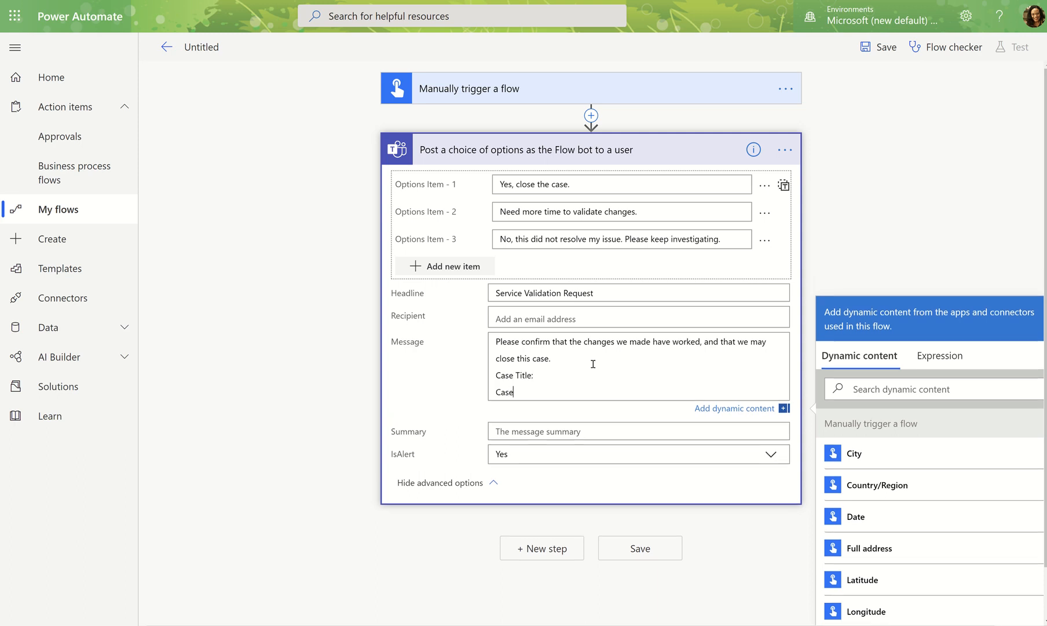
pyautogui.write(' Description:')
pyautogui.click(593, 363)
pyautogui.press('Return')
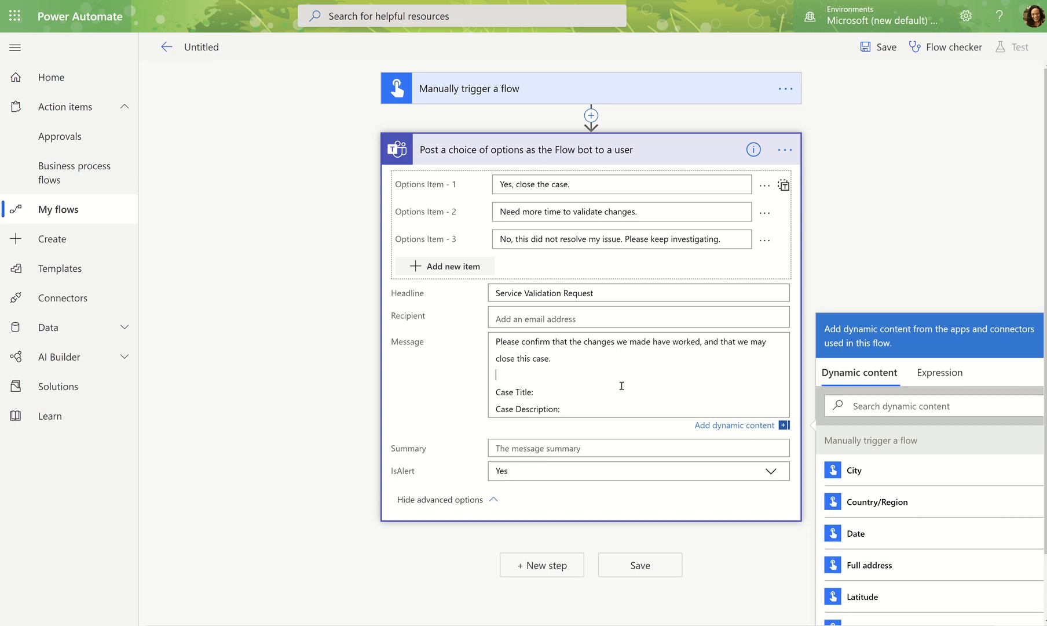
pyautogui.press('Return')
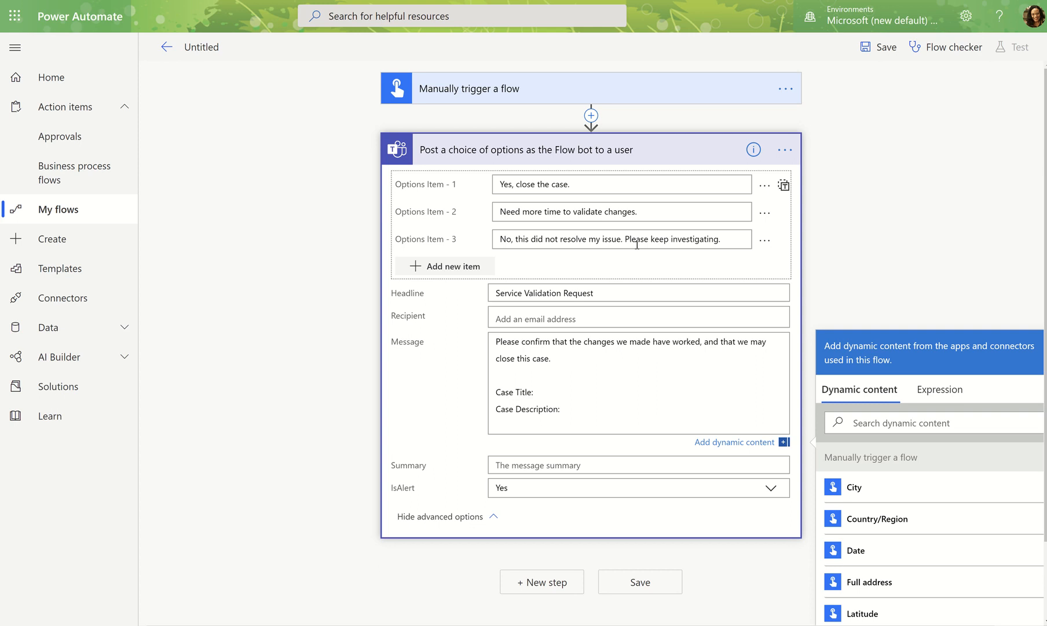
# Rename the flow as CaseValidation and try to save it
pyautogui.click(211, 46)
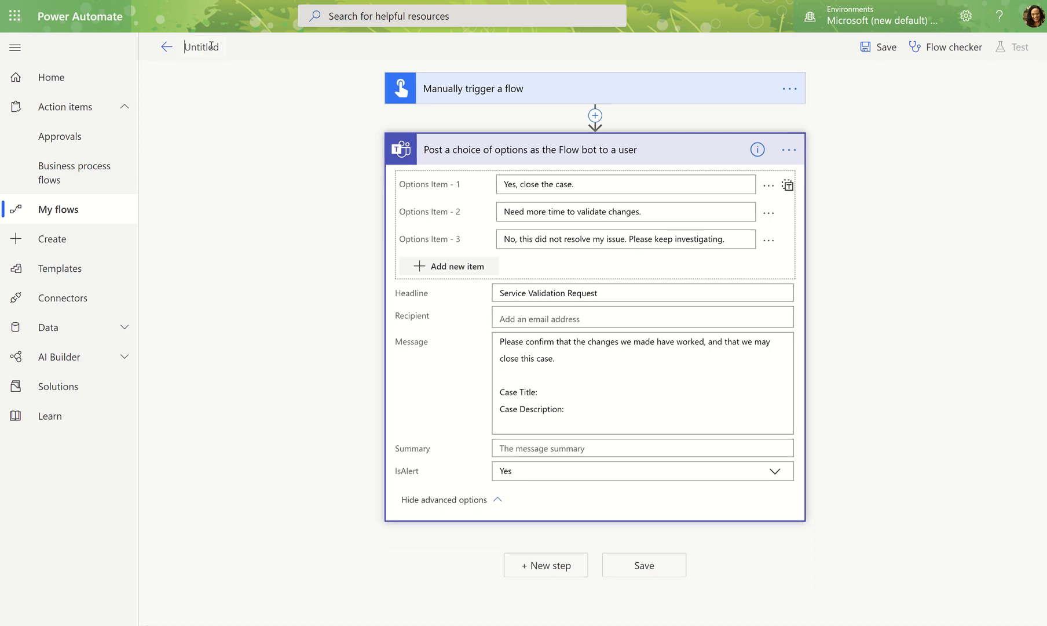
pyautogui.write('CaseValidation')
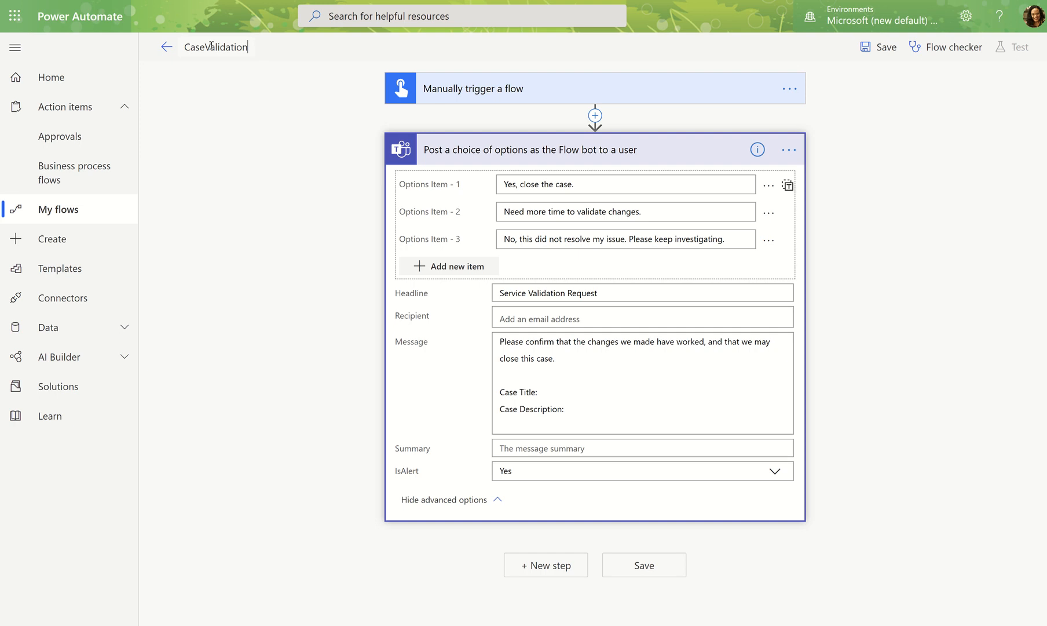
pyautogui.click(884, 49)
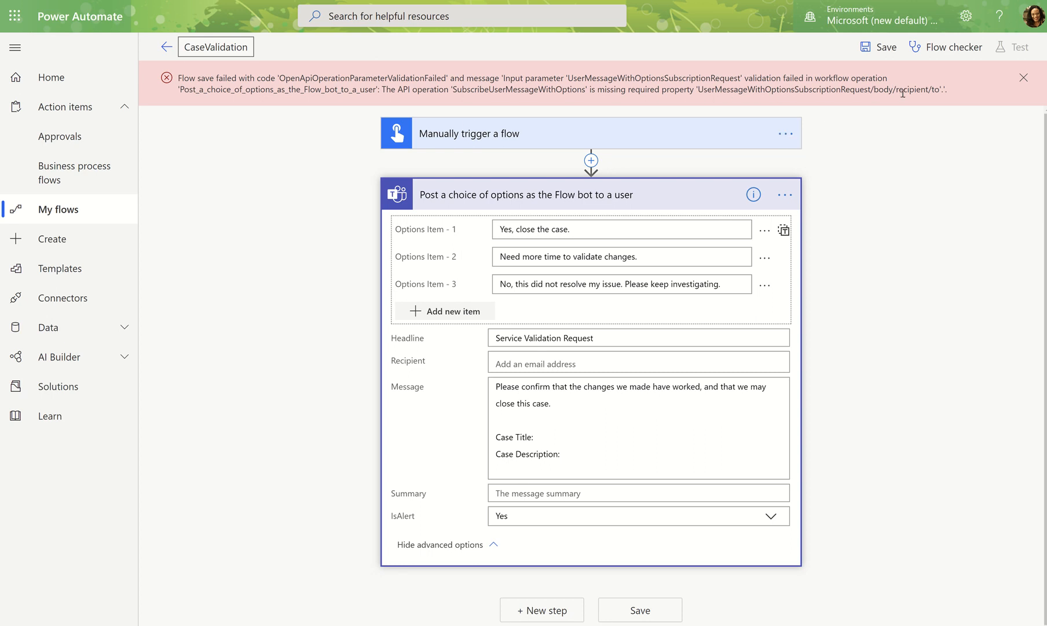
# Examine the save error to identify which required property of the choice action is missing, and dismiss the message
pyautogui.click(594, 363)
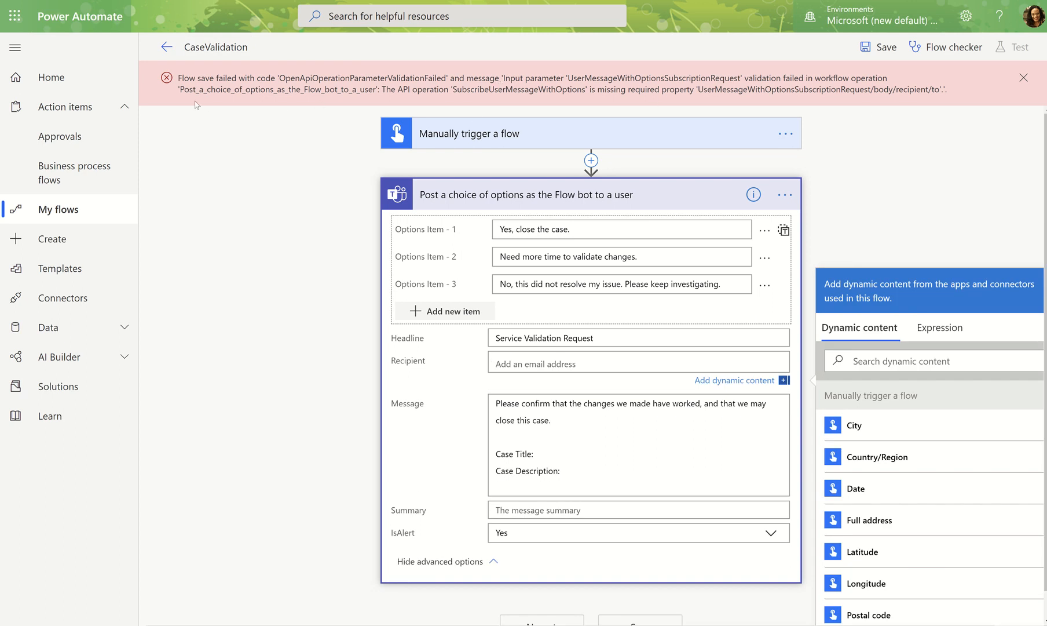
pyautogui.moveTo(181, 80); pyautogui.dragTo(985, 88)
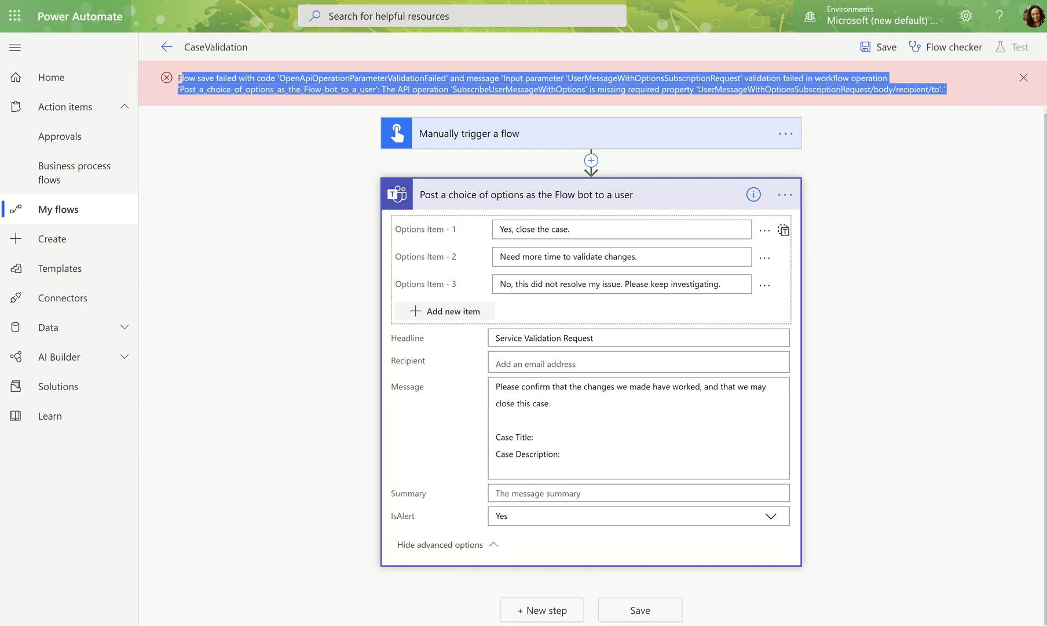
pyautogui.click(583, 102)
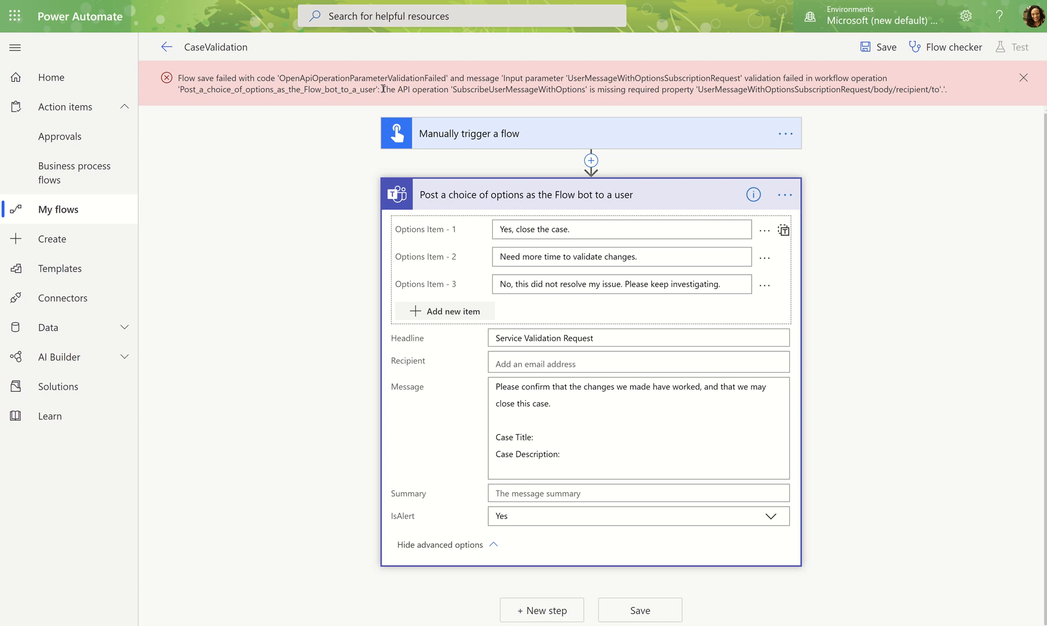
pyautogui.moveTo(383, 89); pyautogui.dragTo(954, 90)
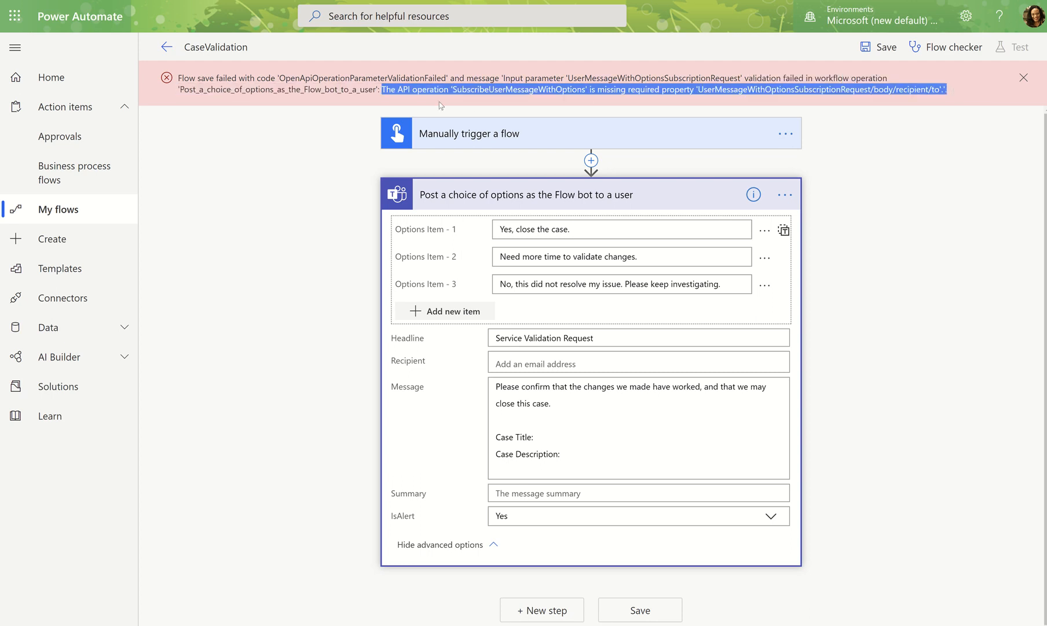
pyautogui.click(440, 105)
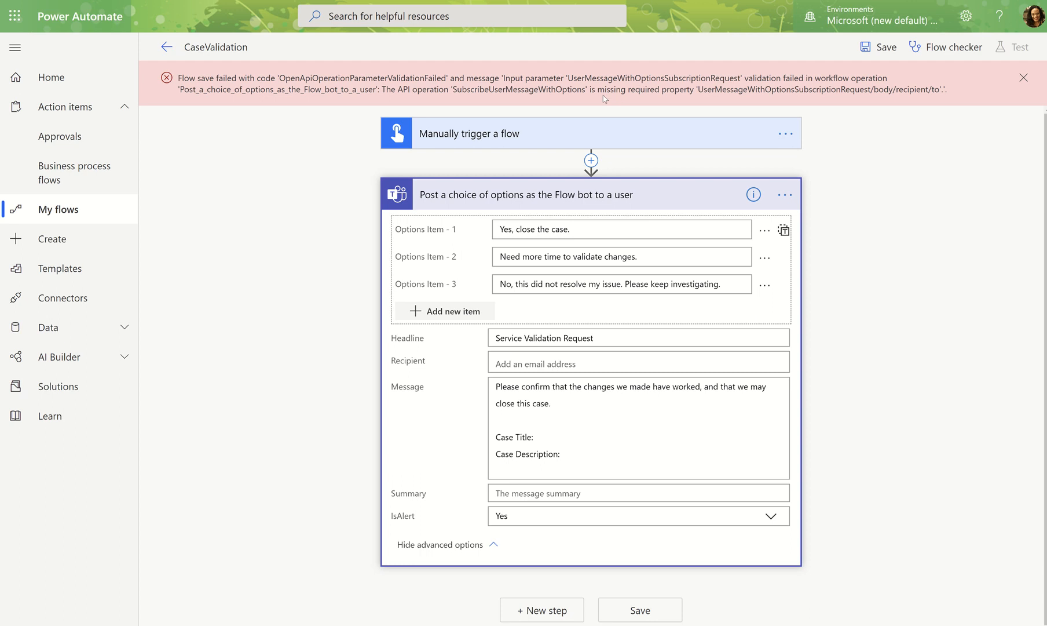
pyautogui.moveTo(598, 89); pyautogui.dragTo(696, 90)
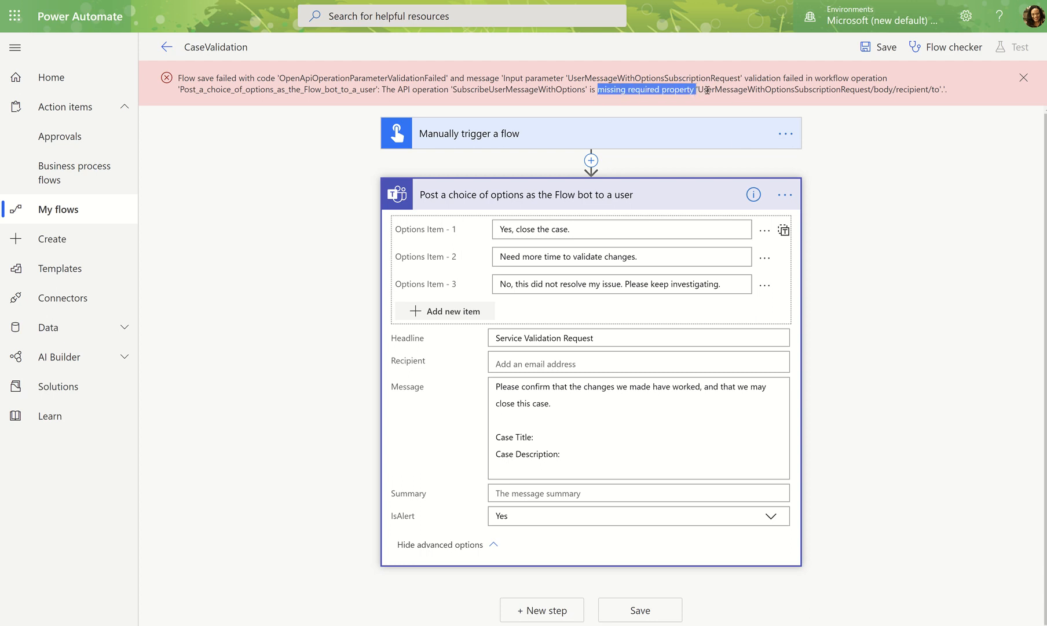
pyautogui.click(701, 89)
pyautogui.moveTo(700, 89); pyautogui.dragTo(799, 90)
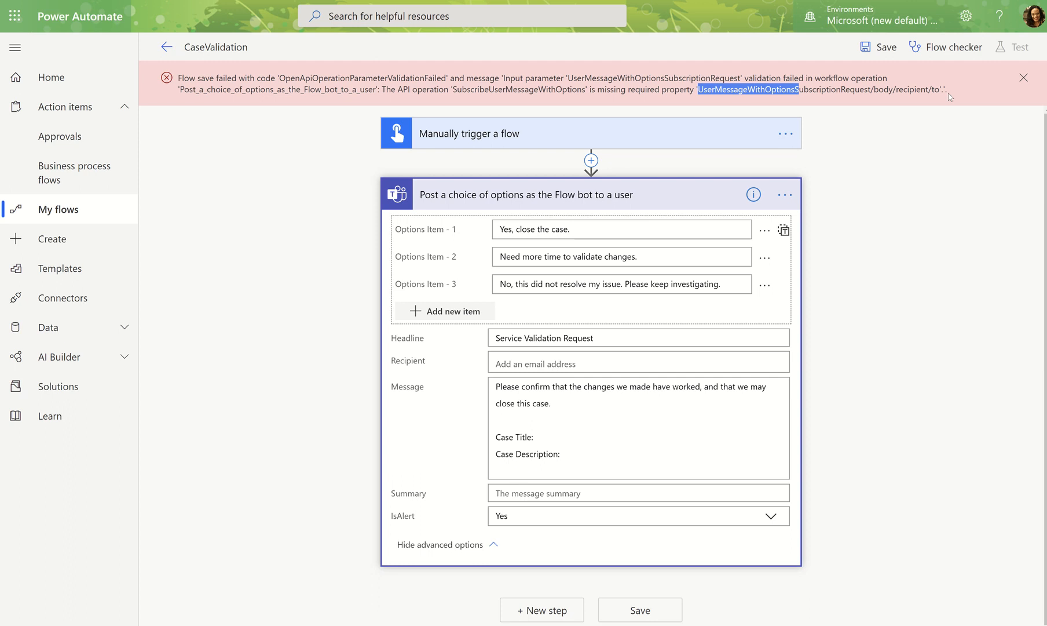
pyautogui.moveTo(941, 90); pyautogui.dragTo(897, 89)
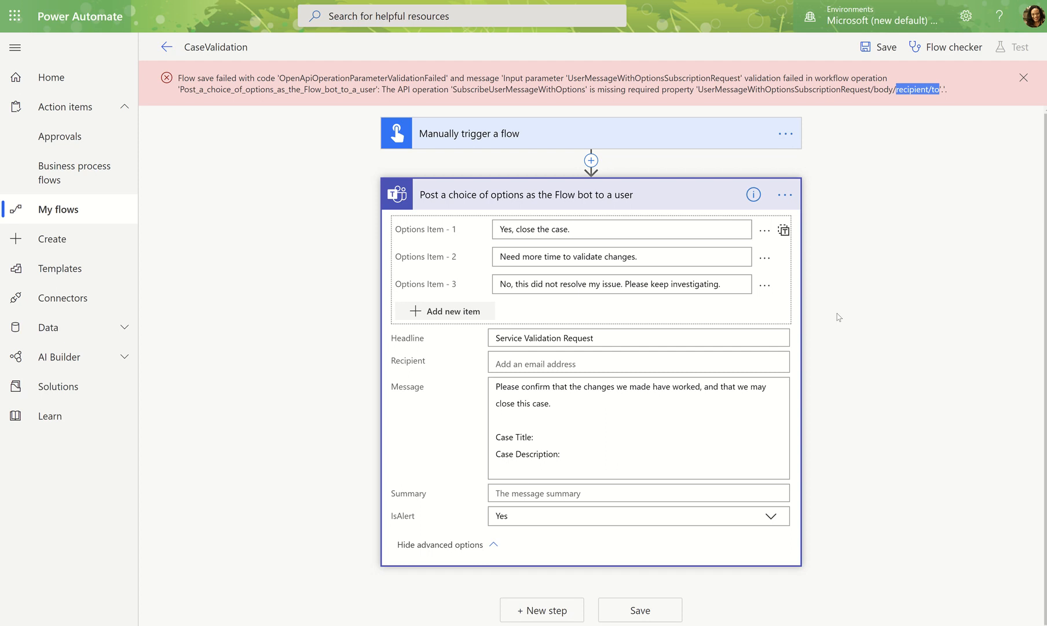
pyautogui.click(1023, 78)
# Look up the person who should validate the fix, set them as recipient of the choice action, and save the flow
pyautogui.click(540, 320)
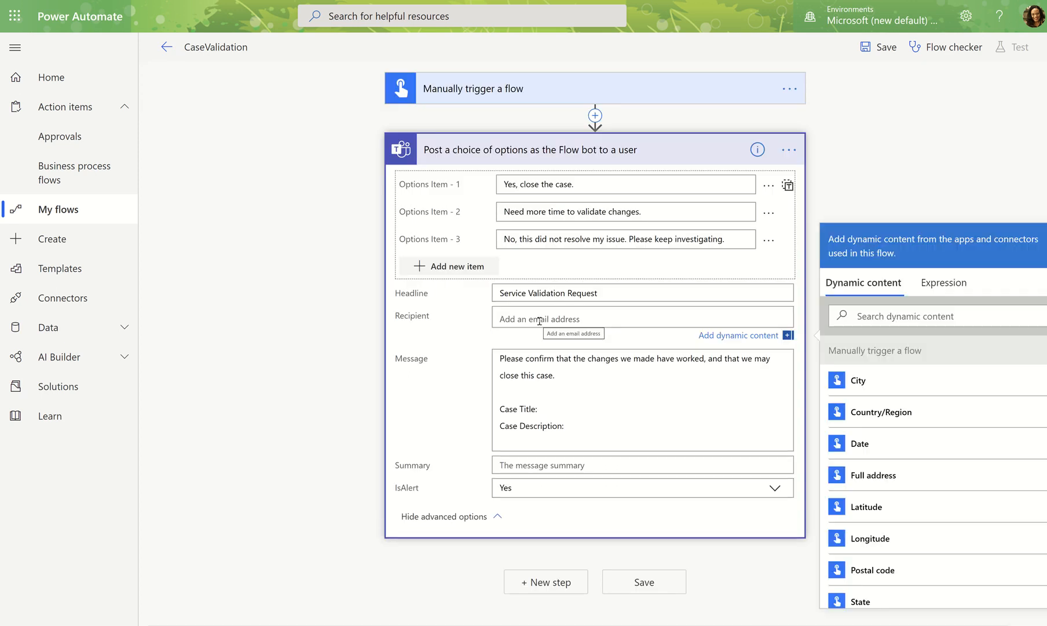
pyautogui.write('audrie')
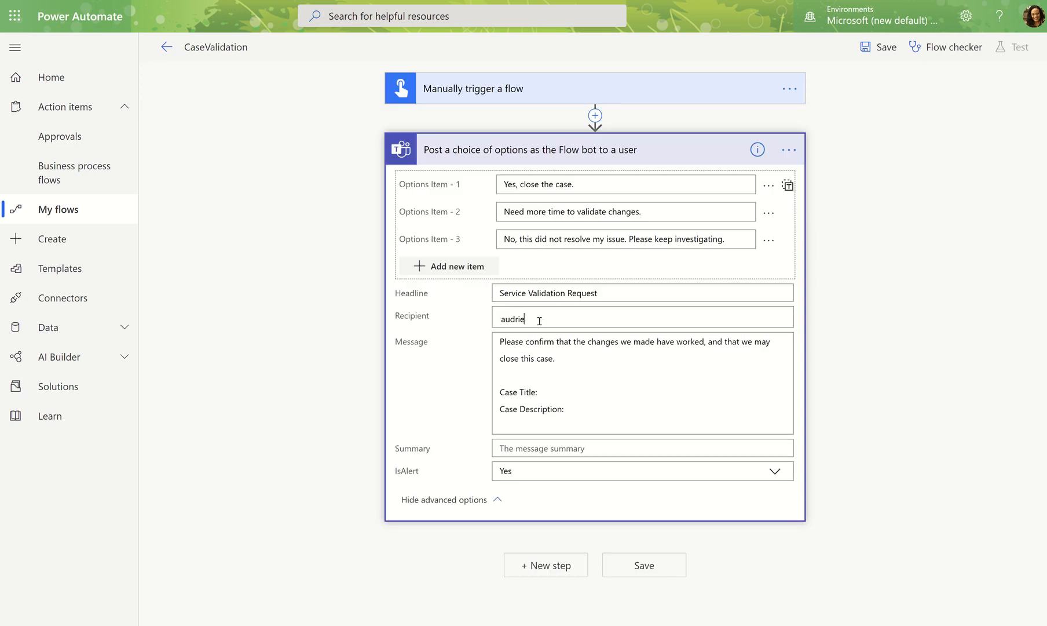
pyautogui.click(545, 346)
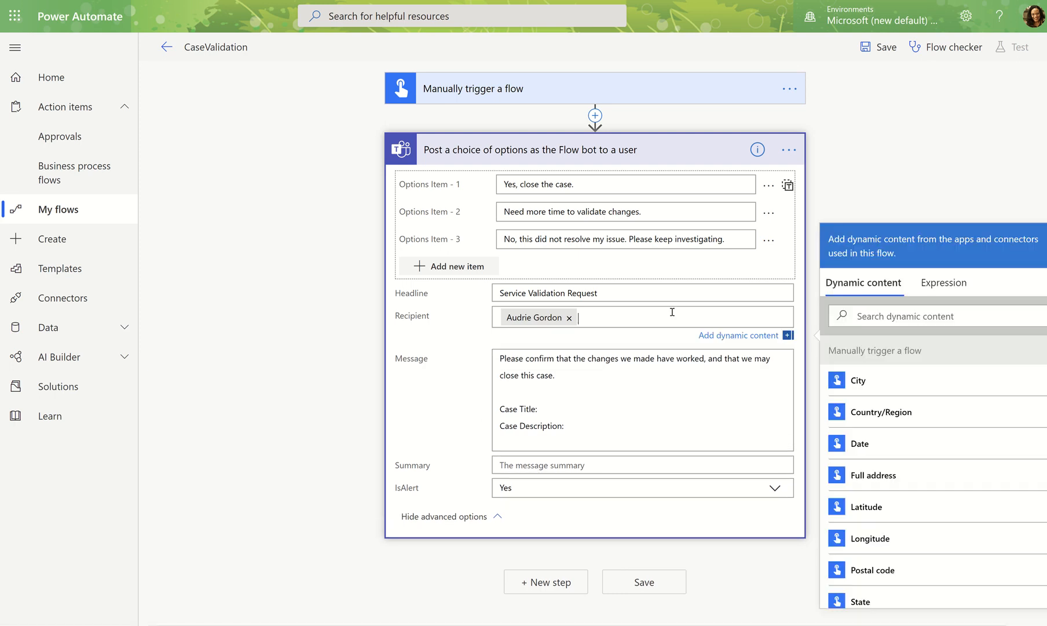
pyautogui.click(886, 47)
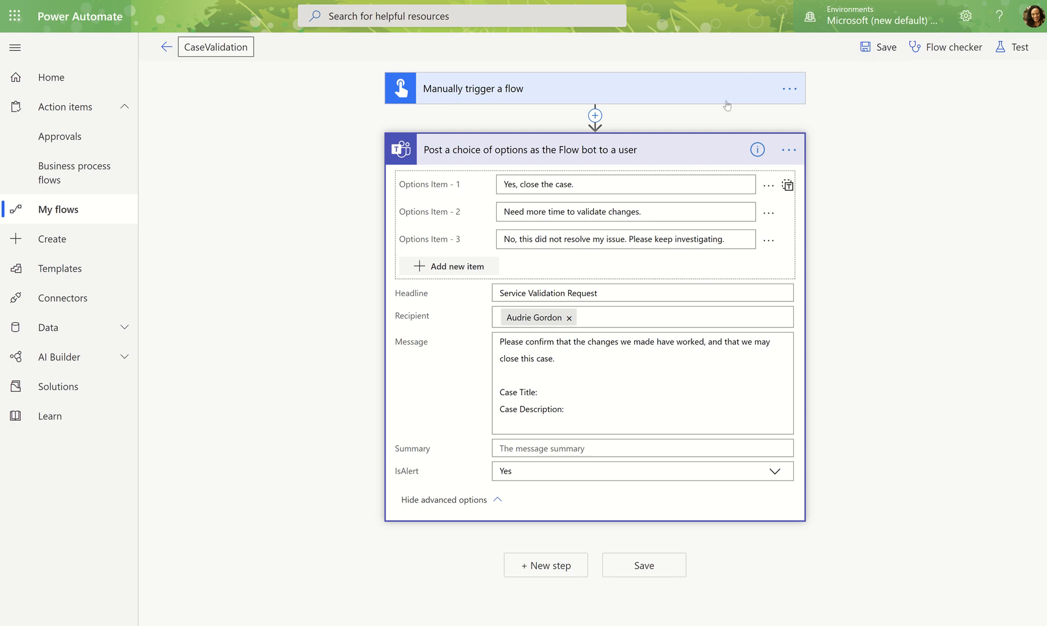
# Delete the manual trigger from the flow
pyautogui.click(788, 89)
pyautogui.click(851, 243)
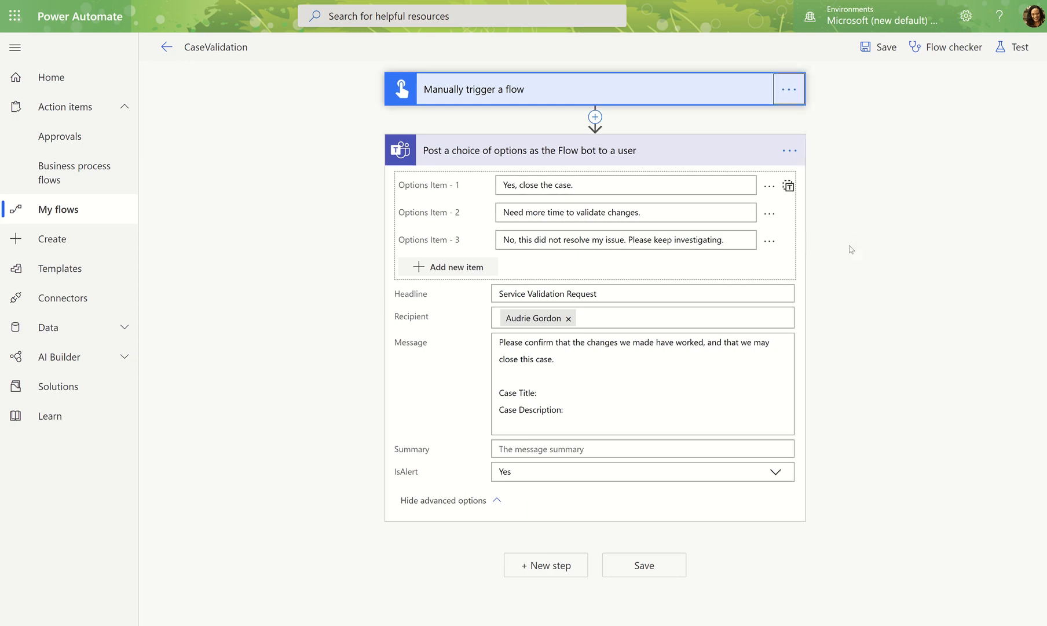
pyautogui.click(539, 353)
# Search for the sharepoint connector and add its "For a selected item" trigger to the flow
pyautogui.click(556, 87)
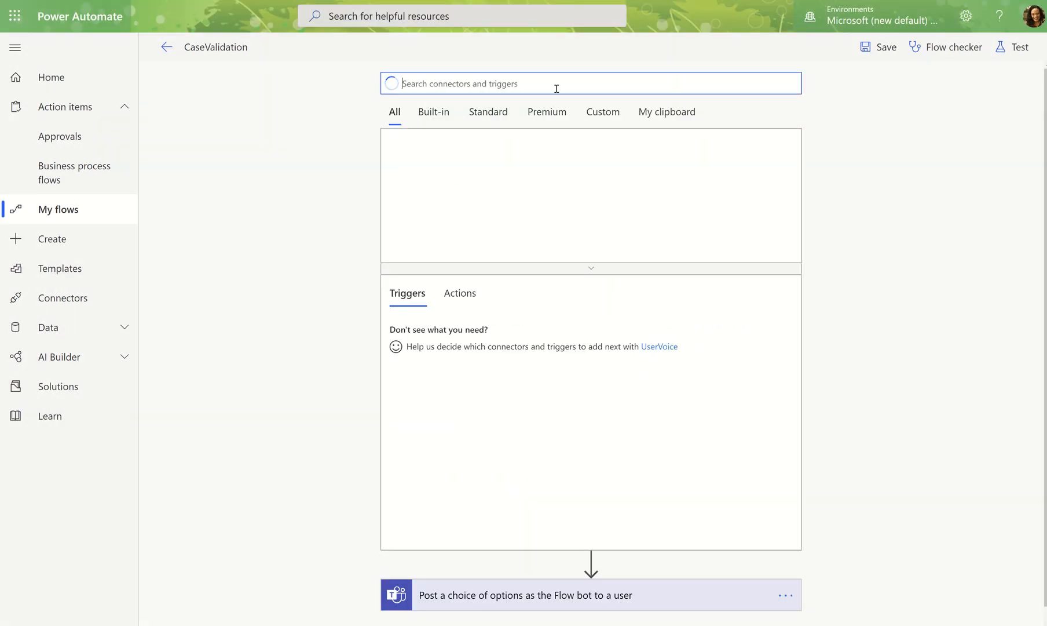
pyautogui.write('sharepoint')
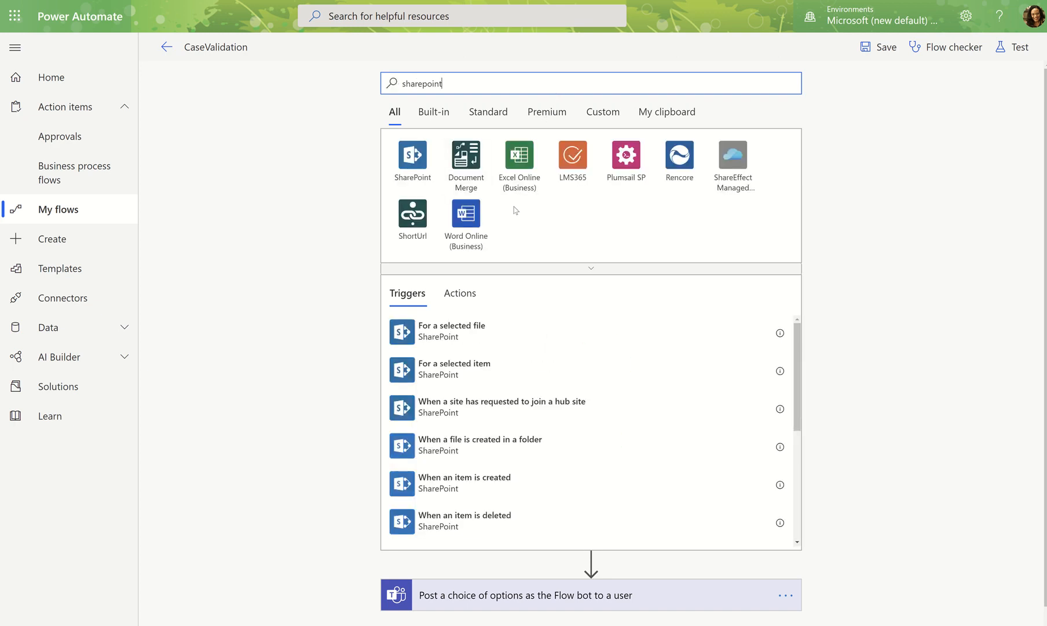
pyautogui.click(411, 173)
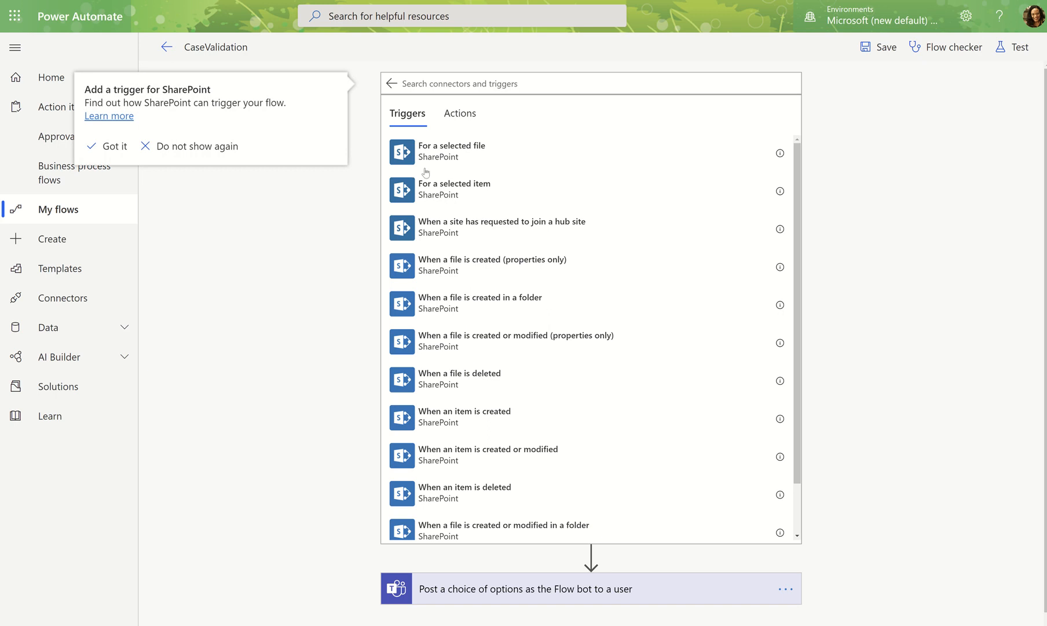
pyautogui.click(465, 199)
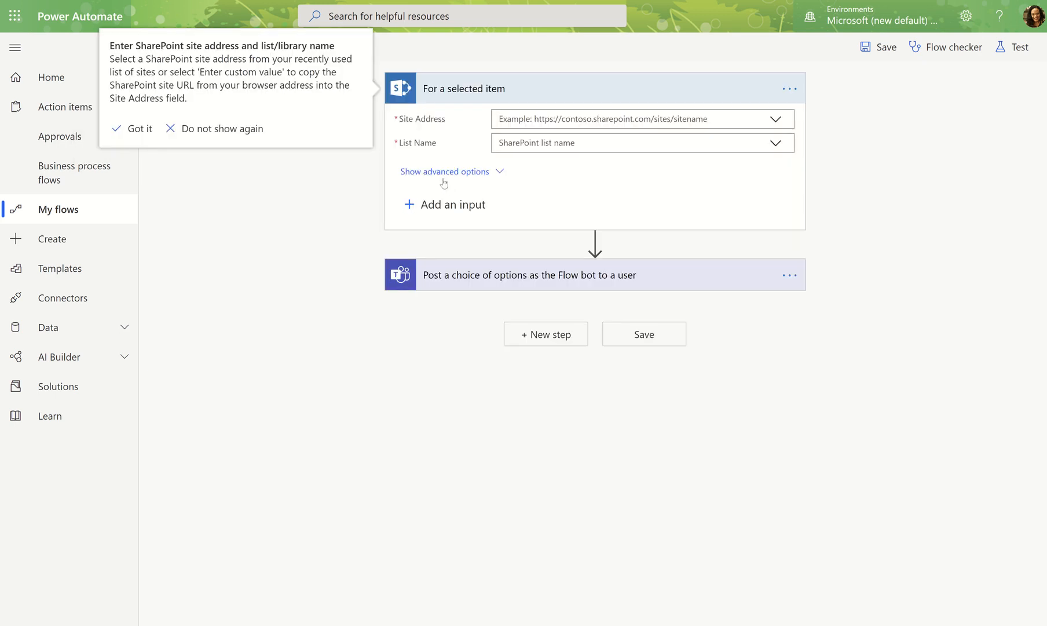
# Set the SharePoint trigger's site address to the PublicData site and its list name to Cases
pyautogui.click(776, 119)
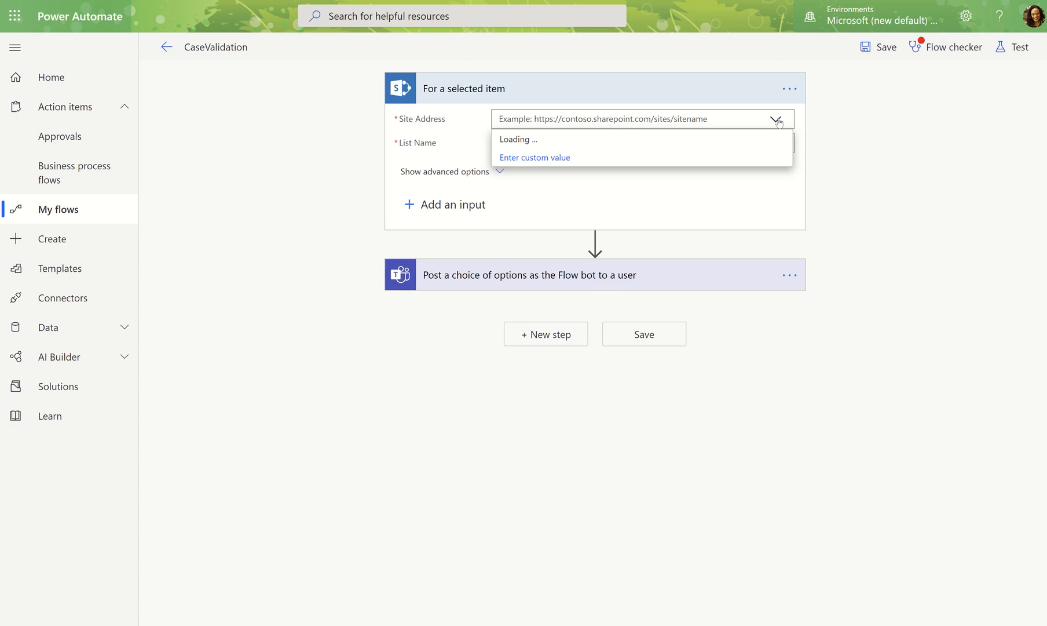
pyautogui.scroll(-1, 607, 278)
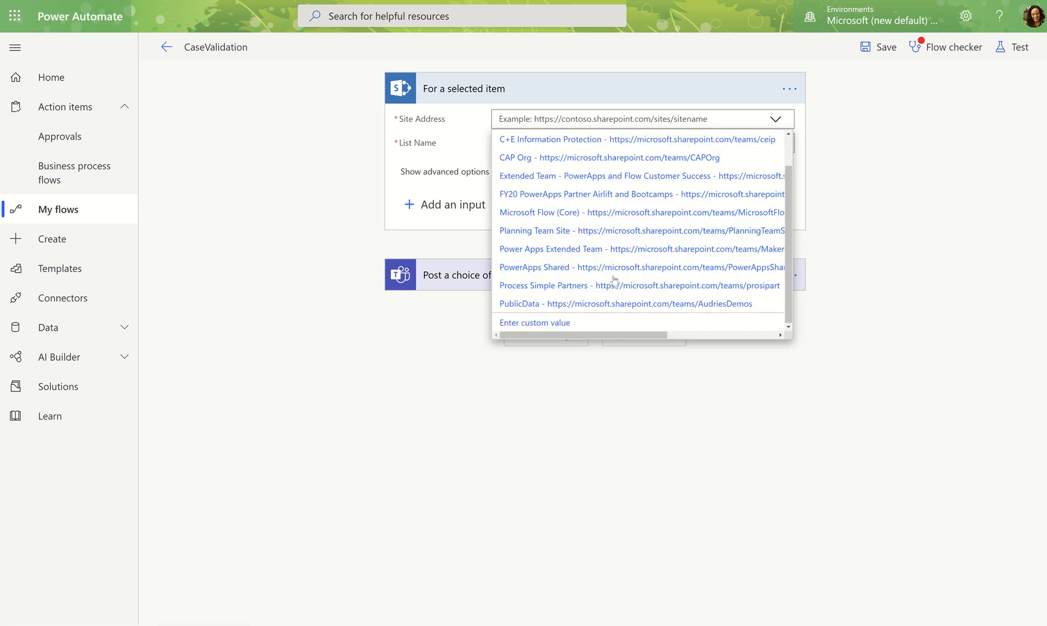
pyautogui.click(592, 303)
pyautogui.click(776, 143)
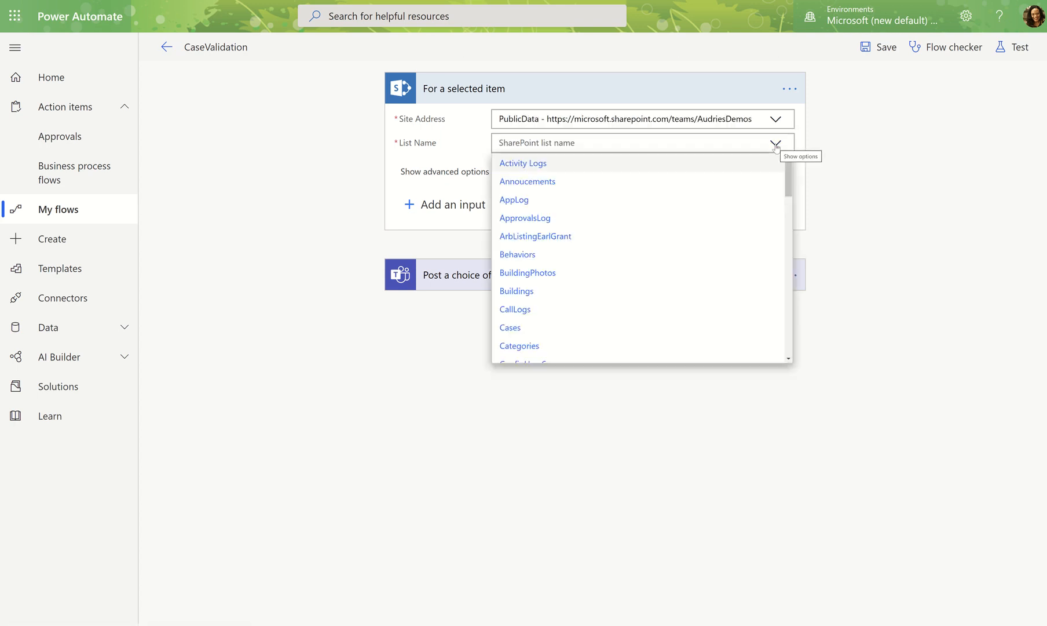
pyautogui.scroll(-1, 587, 267)
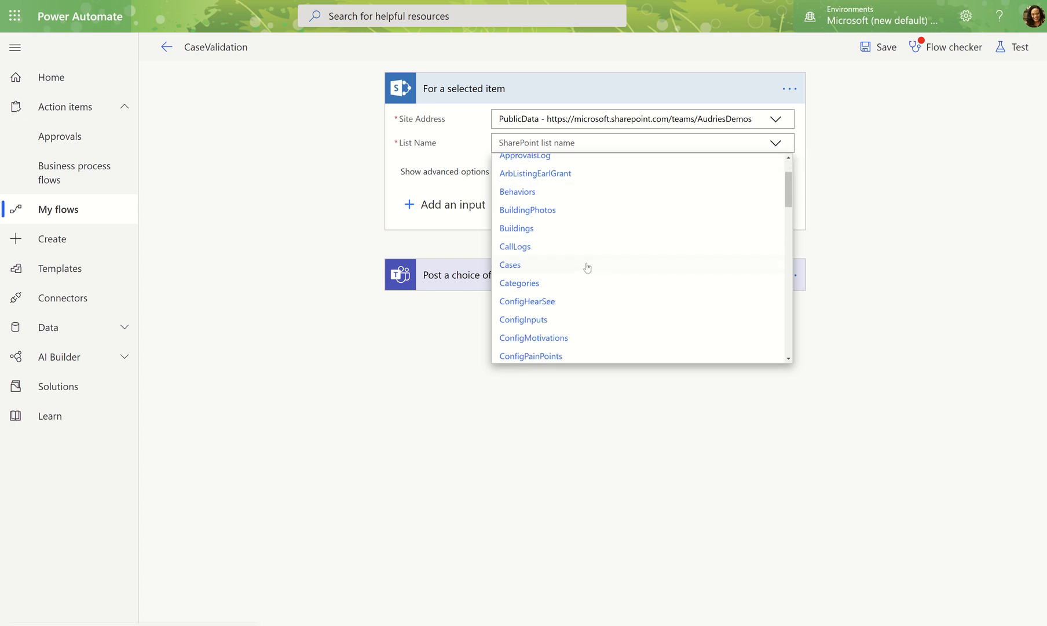
pyautogui.click(586, 265)
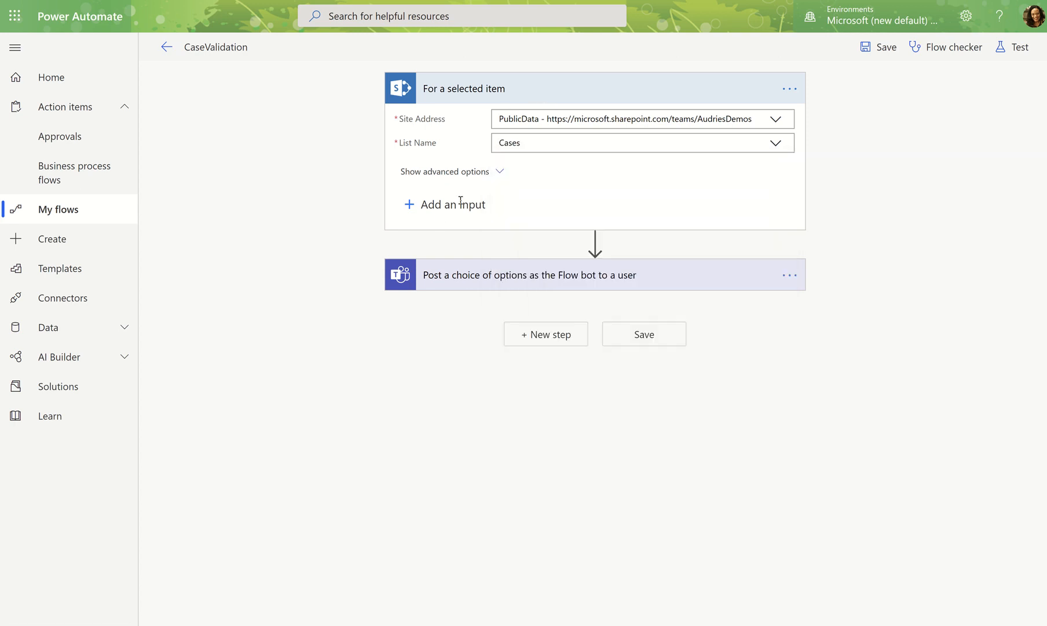
# Review the Limit Columns by View choices in the SharePoint trigger's advanced options, and collapse the trigger
pyautogui.click(494, 174)
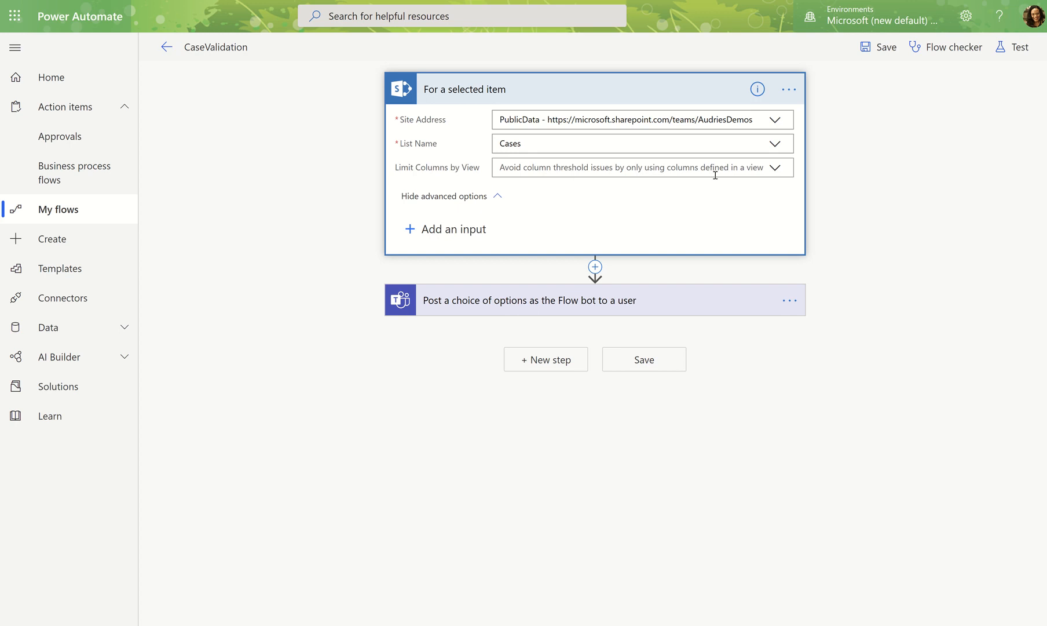
pyautogui.click(774, 167)
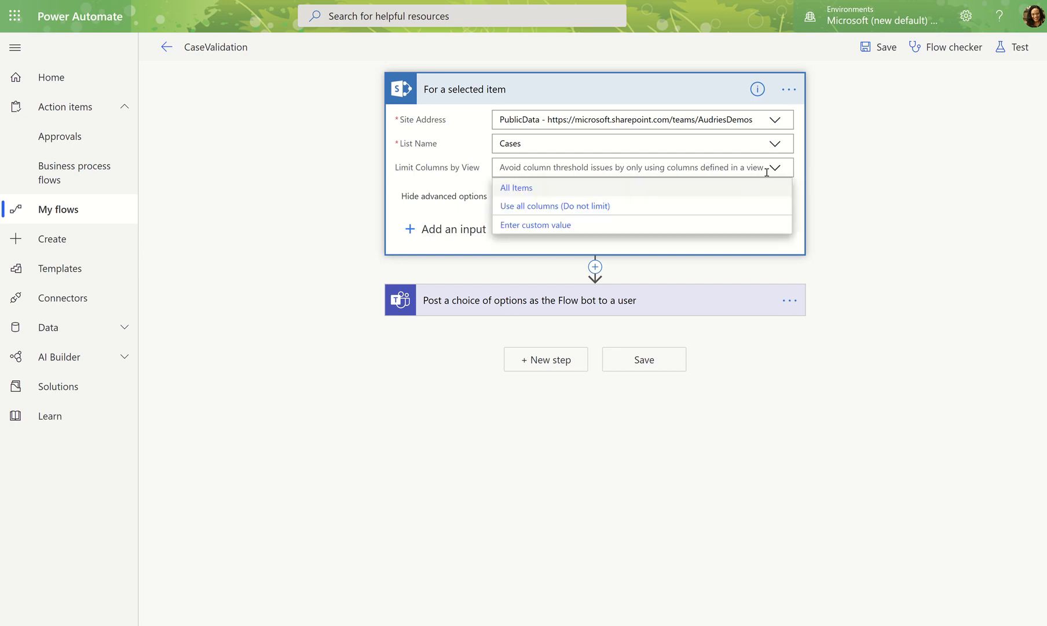
pyautogui.click(827, 172)
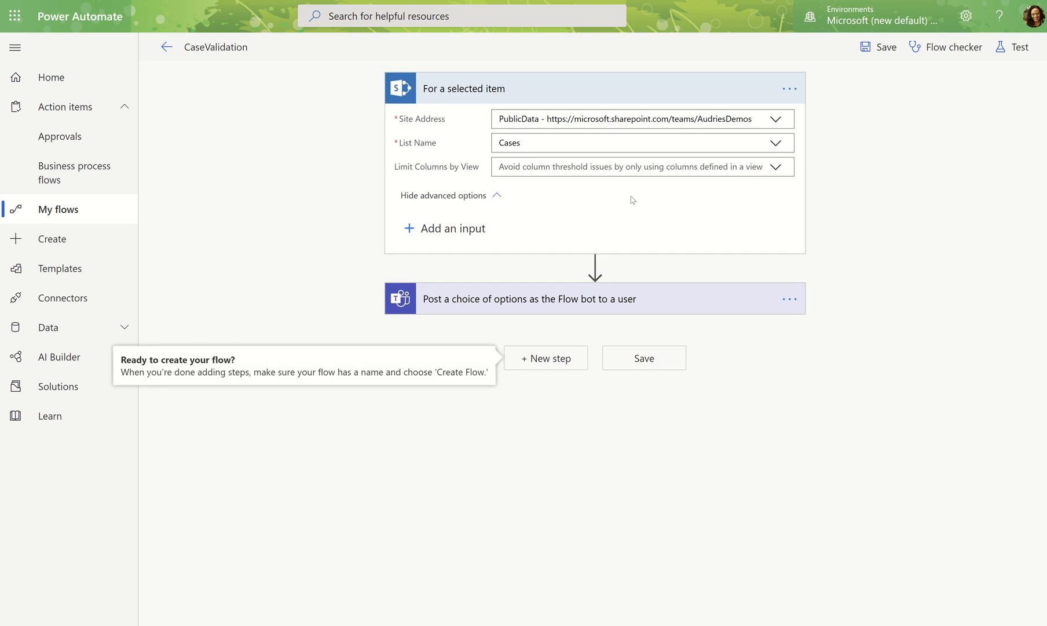
pyautogui.click(475, 198)
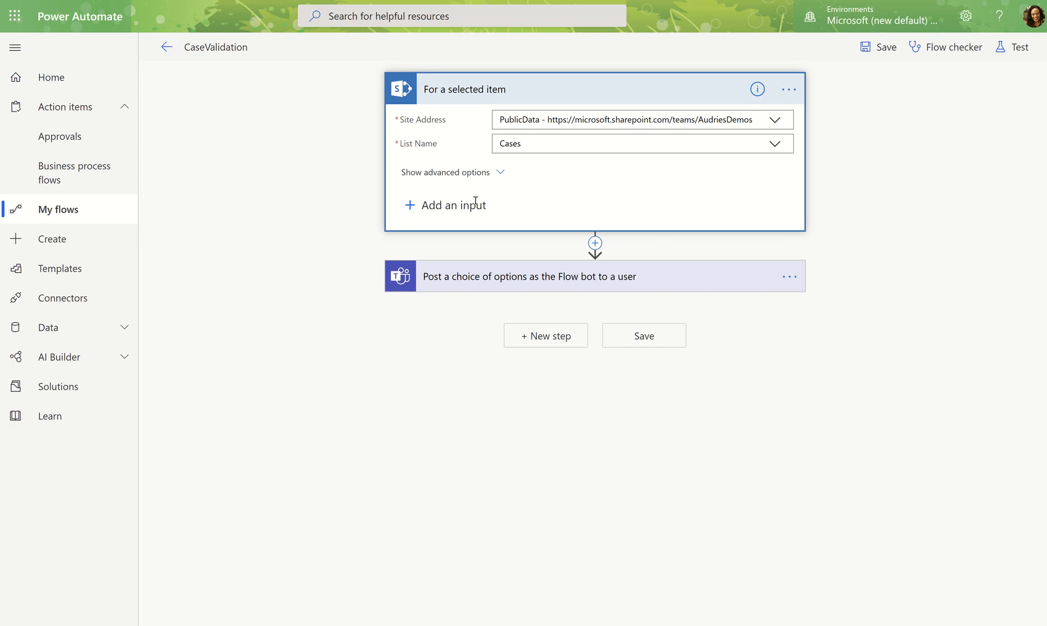
pyautogui.click(595, 92)
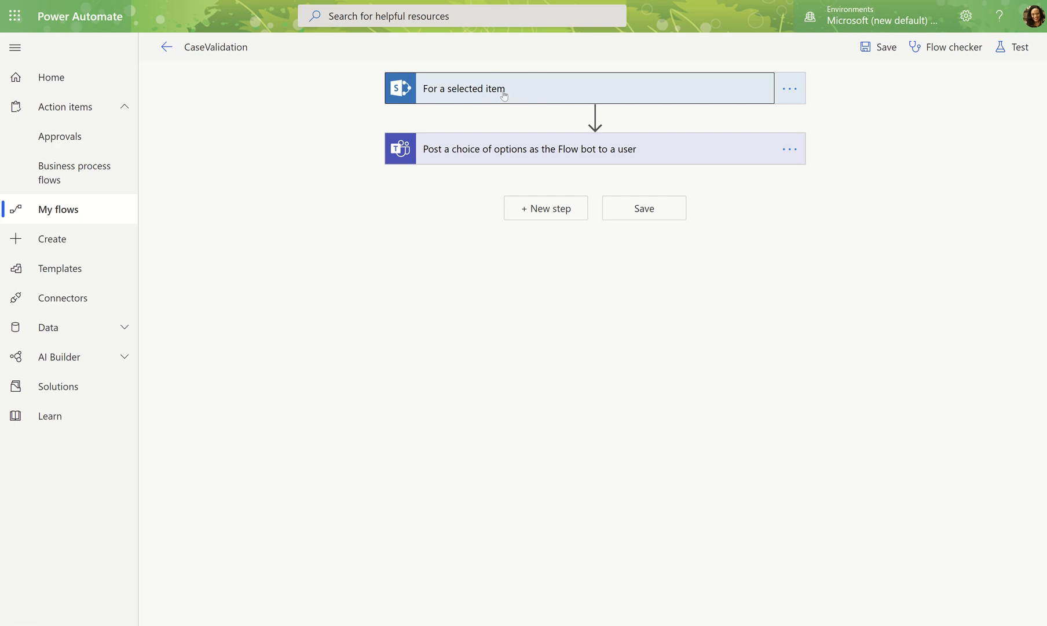
# Expand the choice action and check which trigger dynamic content is available for the message's Case Title line
pyautogui.click(595, 115)
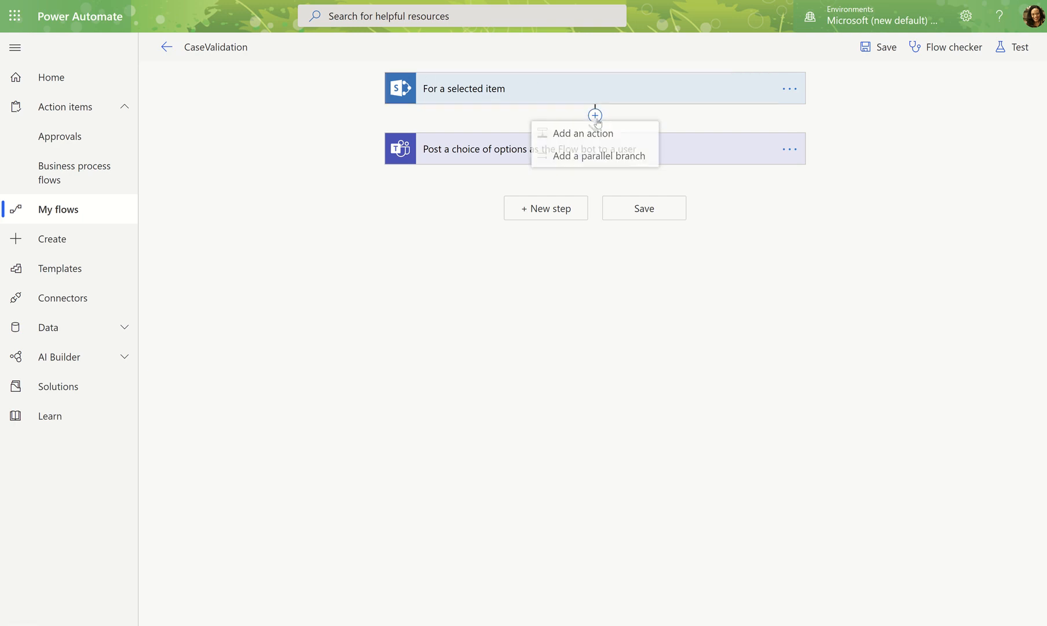
pyautogui.click(458, 159)
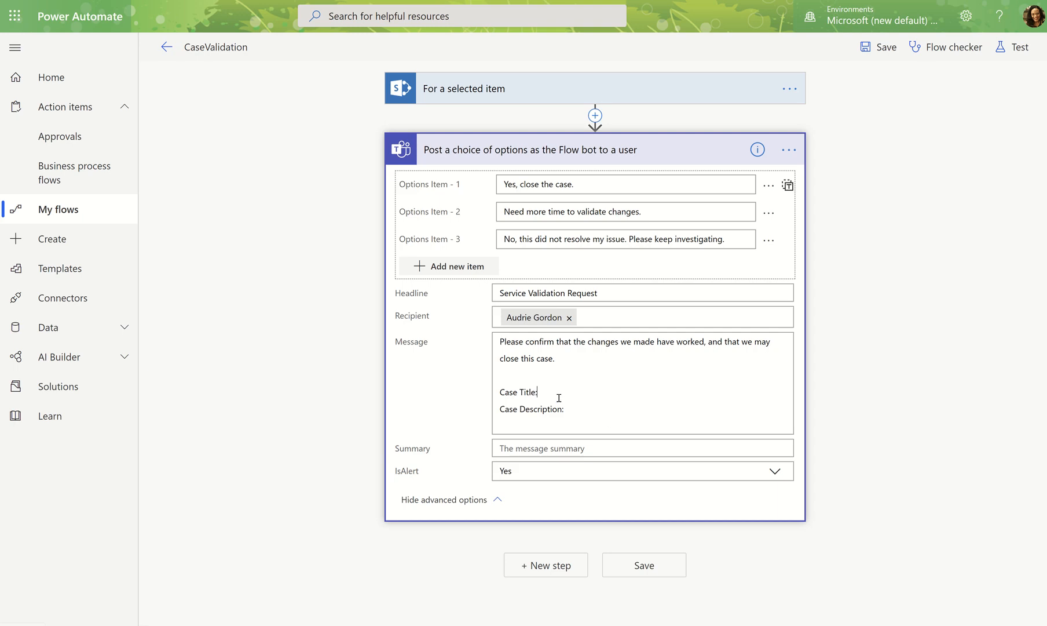
pyautogui.click(559, 397)
pyautogui.scroll(-2, 921, 521)
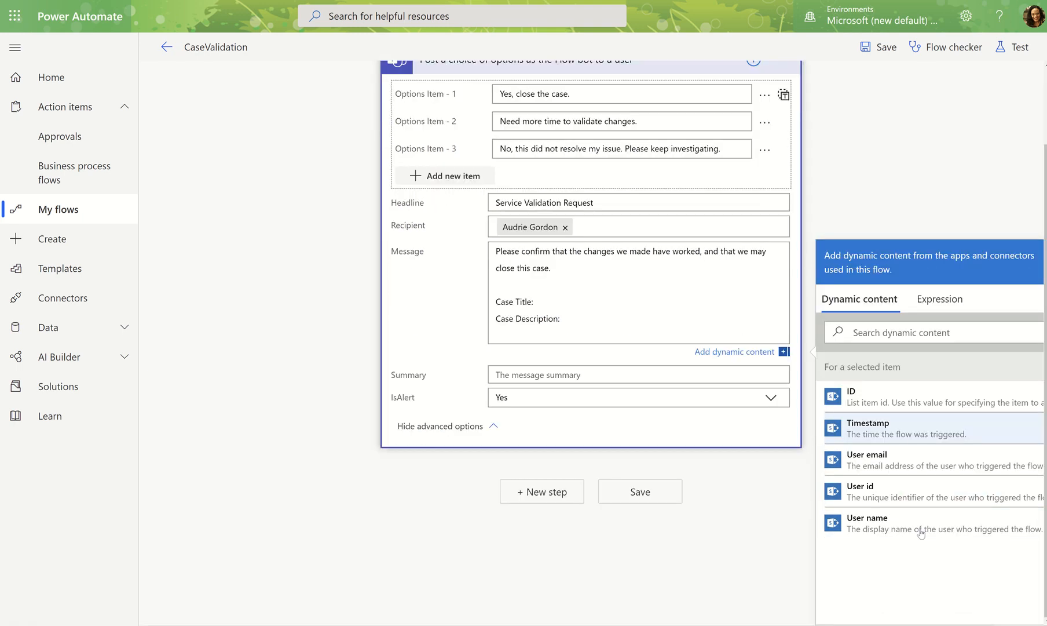
pyautogui.scroll(2, 525, 160)
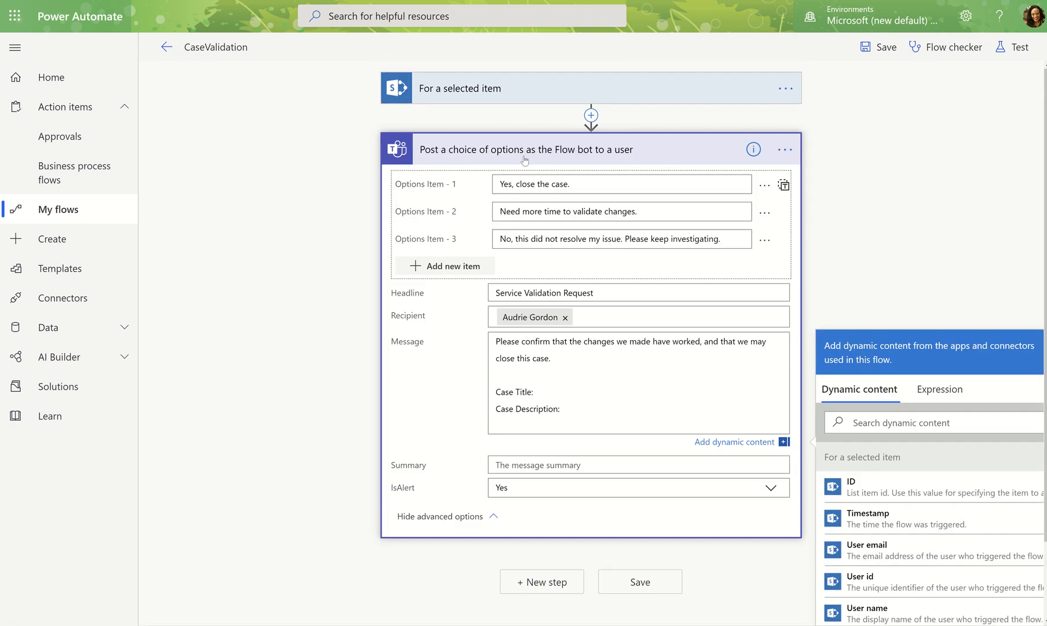
# Insert a new action between the trigger and the choice action, search for sharepoint, and choose the SharePoint connector
pyautogui.click(591, 116)
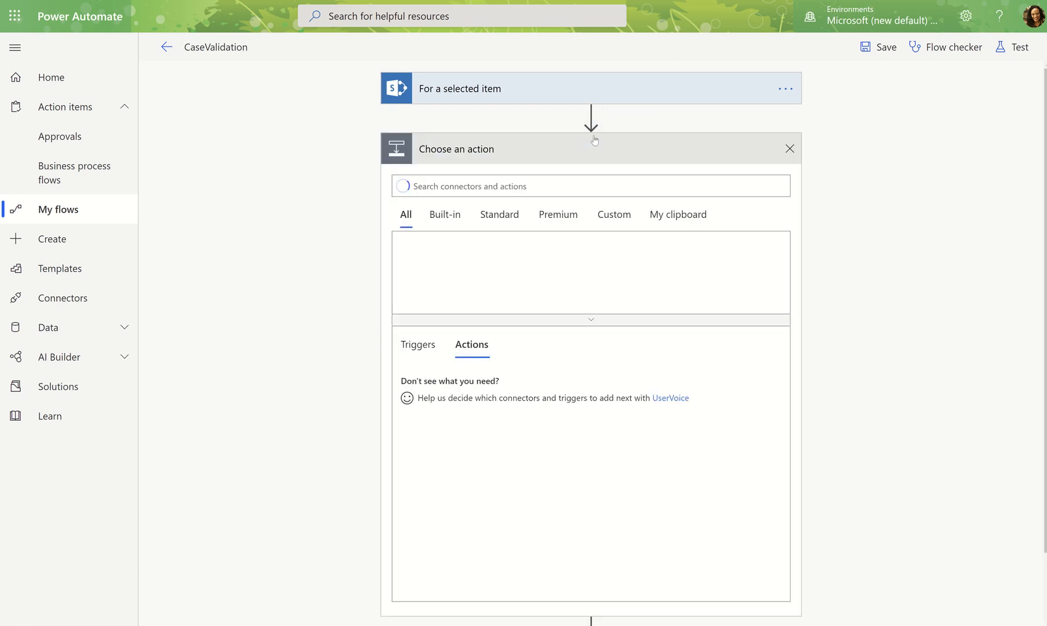
pyautogui.write('adapt')
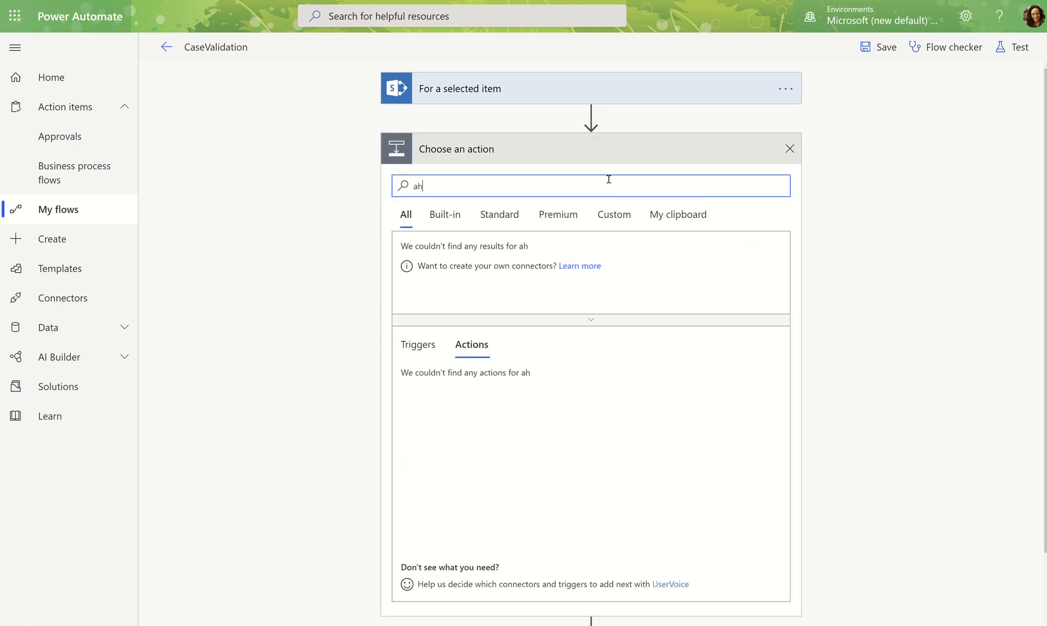
pyautogui.press('BackSpace')
pyautogui.press('BackSpace')
pyautogui.press('BackSpace')
pyautogui.press('BackSpace')
pyautogui.press('BackSpace')
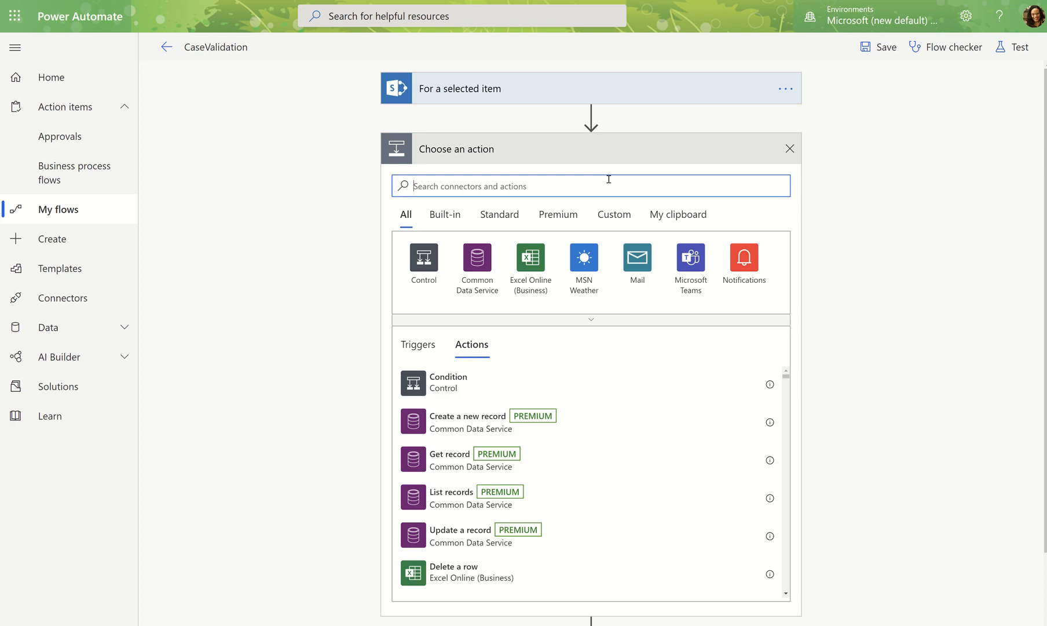
pyautogui.write('sharepoint')
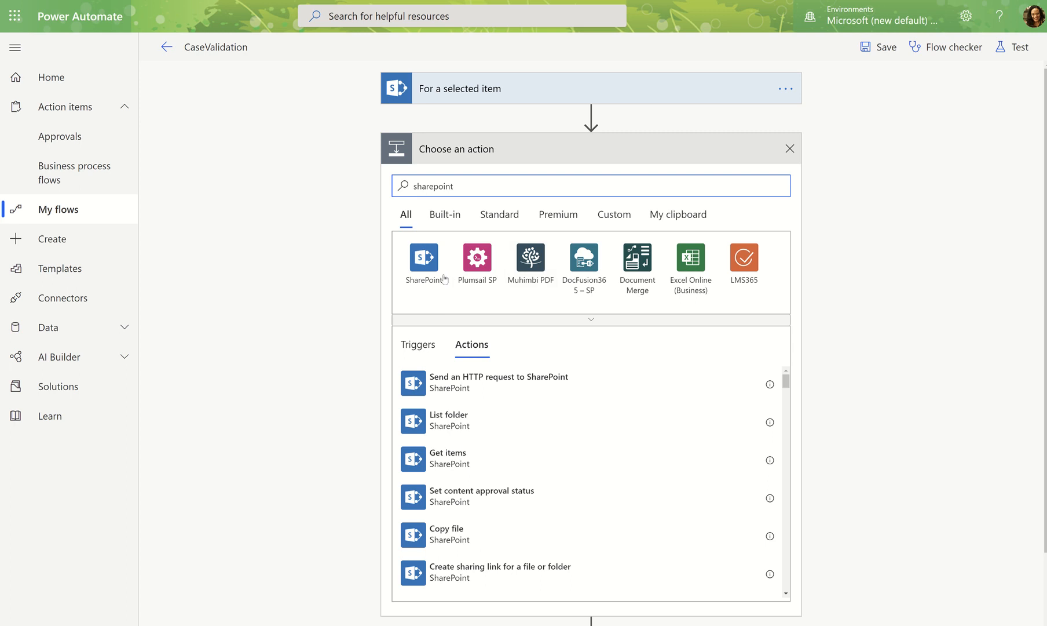
pyautogui.click(436, 259)
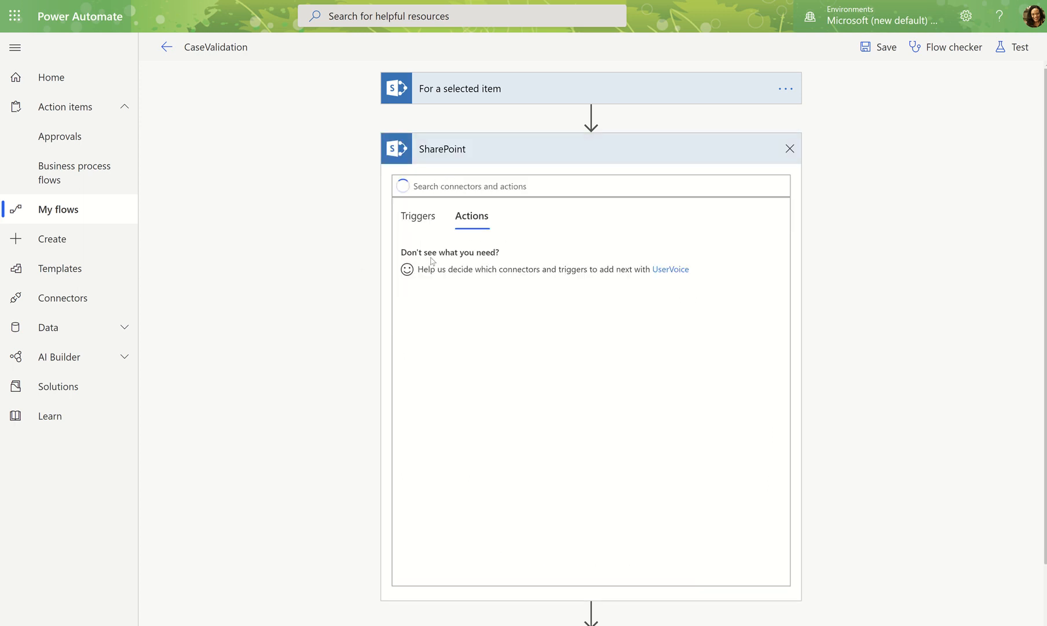
# Search the SharePoint actions for get item and add the Get item action to the flow
pyautogui.scroll(-8, 542, 425)
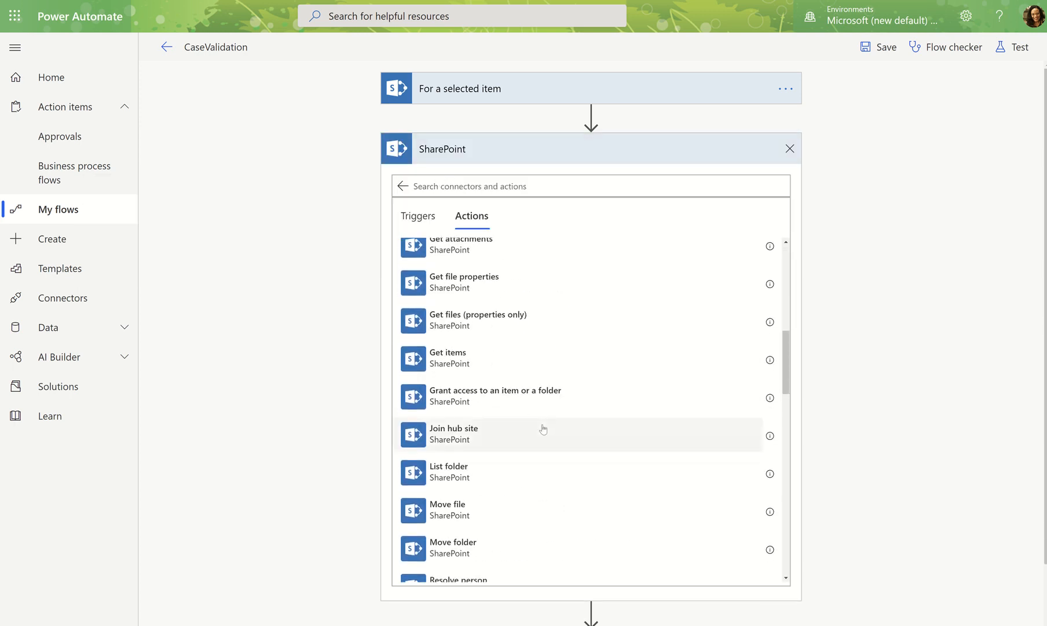
pyautogui.scroll(-3, 542, 429)
pyautogui.scroll(5, 542, 428)
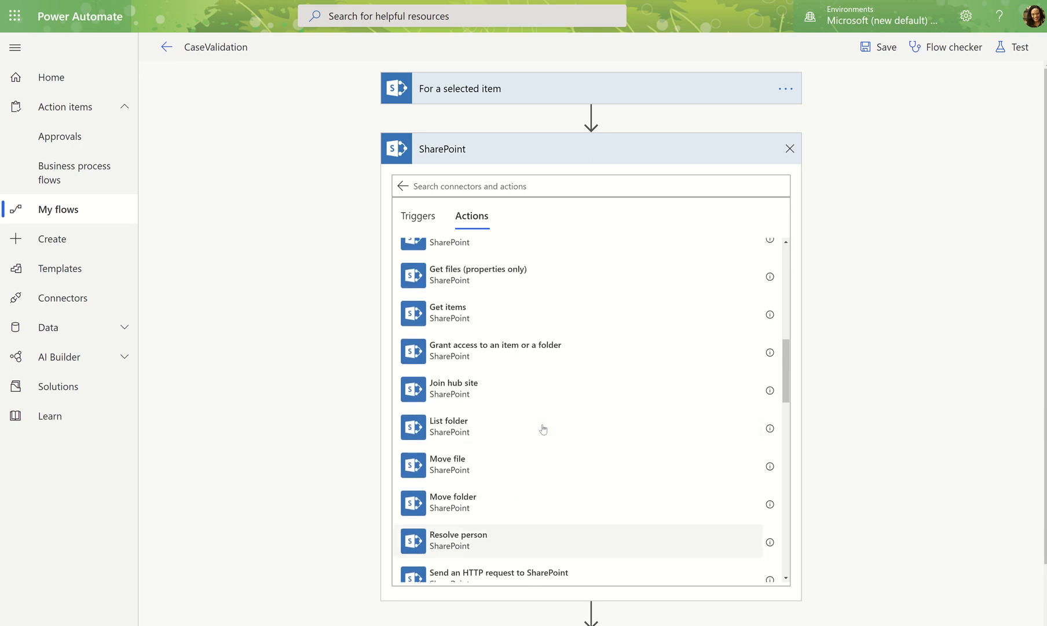
pyautogui.click(464, 184)
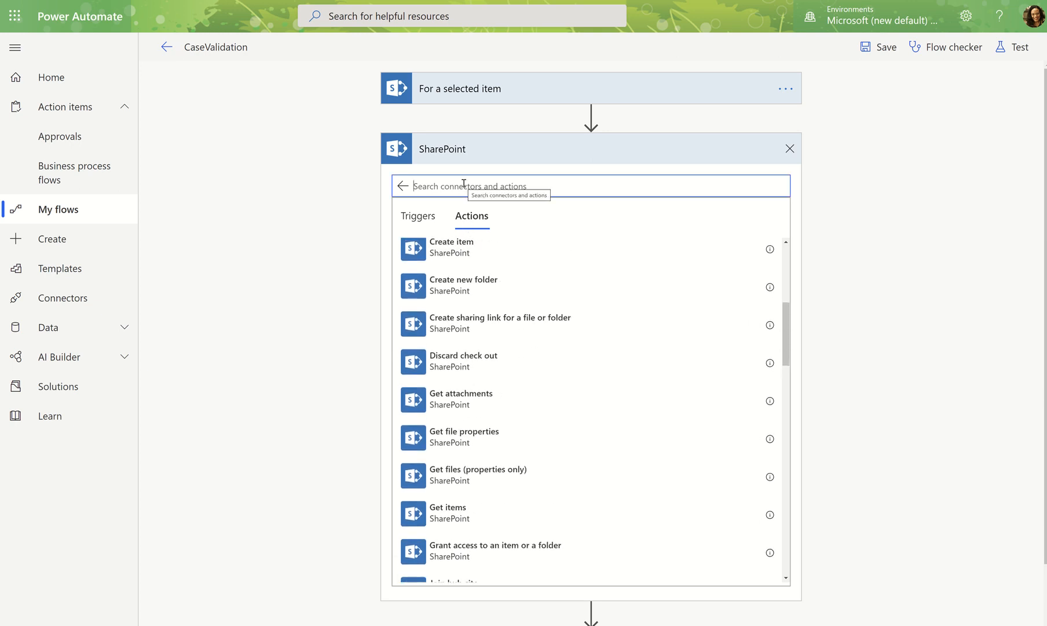
pyautogui.write('gw')
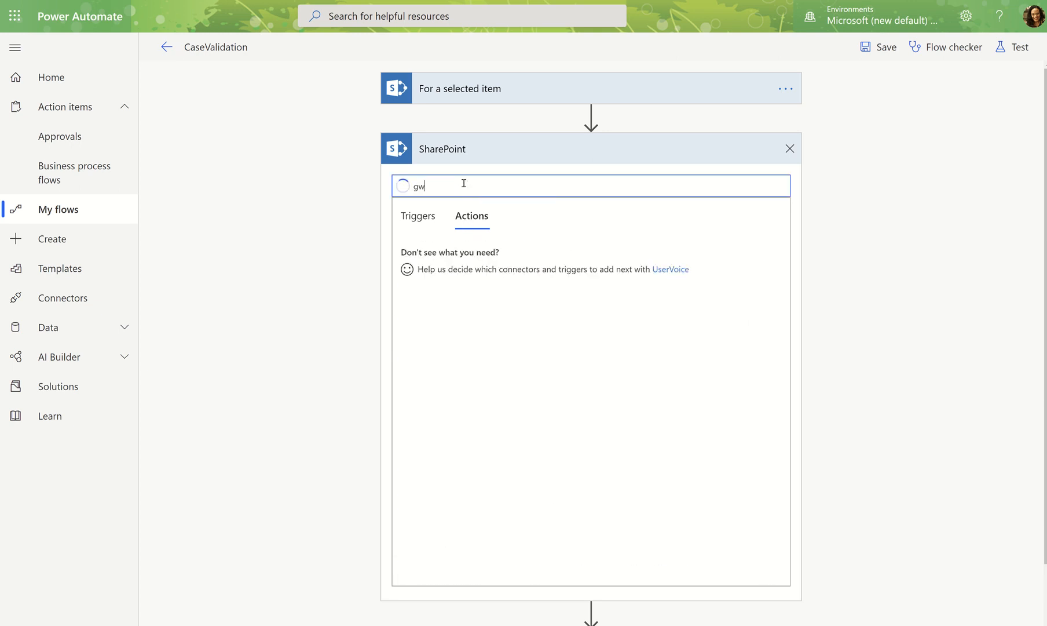
pyautogui.press('BackSpace')
pyautogui.write('et item')
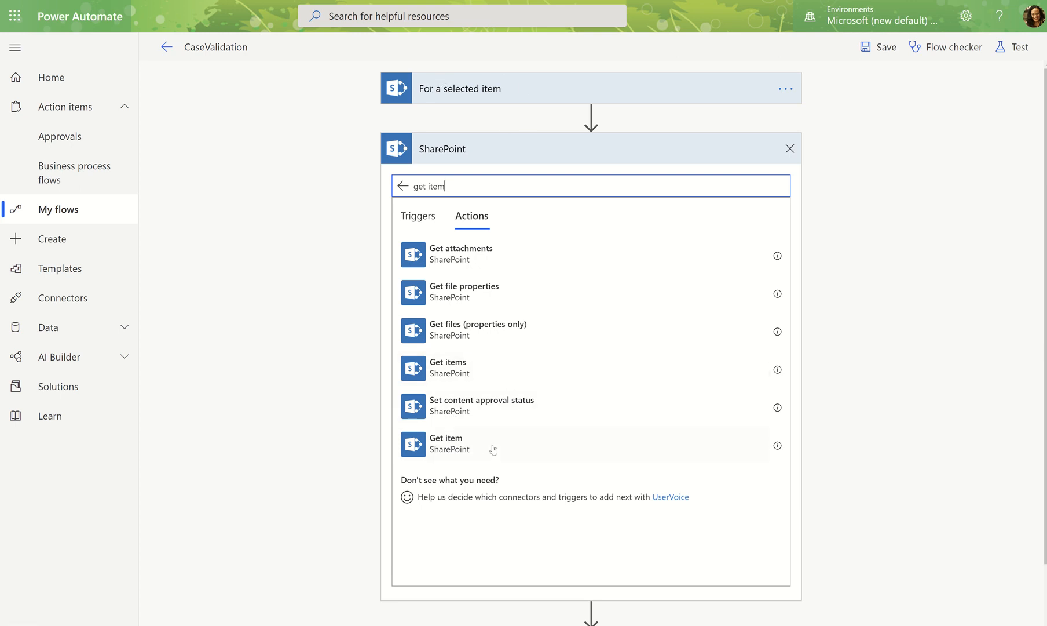
pyautogui.click(441, 440)
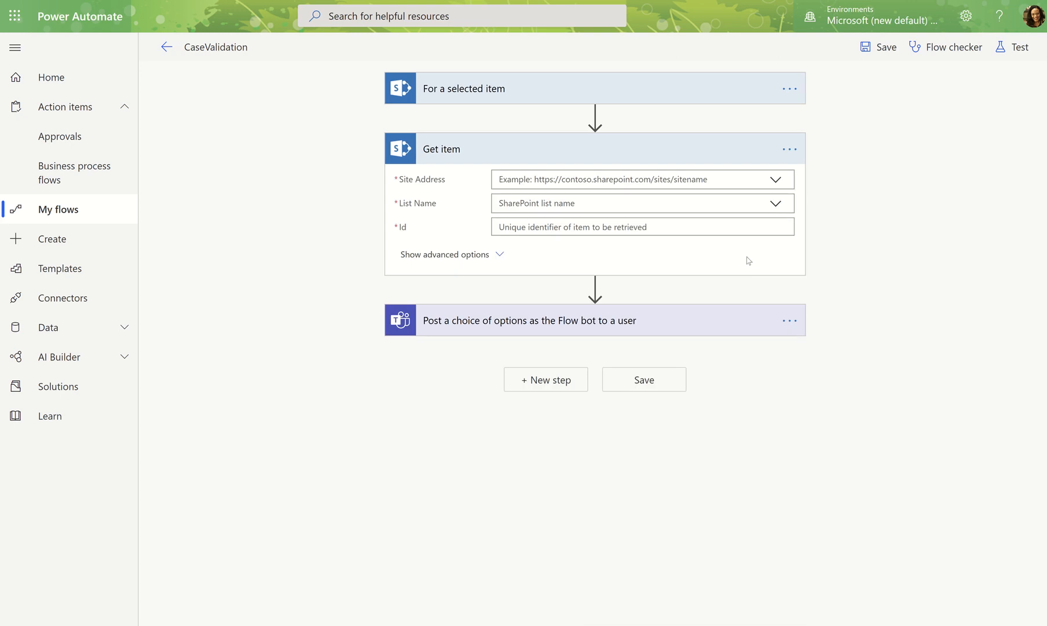
# Set the Get item action's site address to the PublicData site and its list name to Cases
pyautogui.click(777, 180)
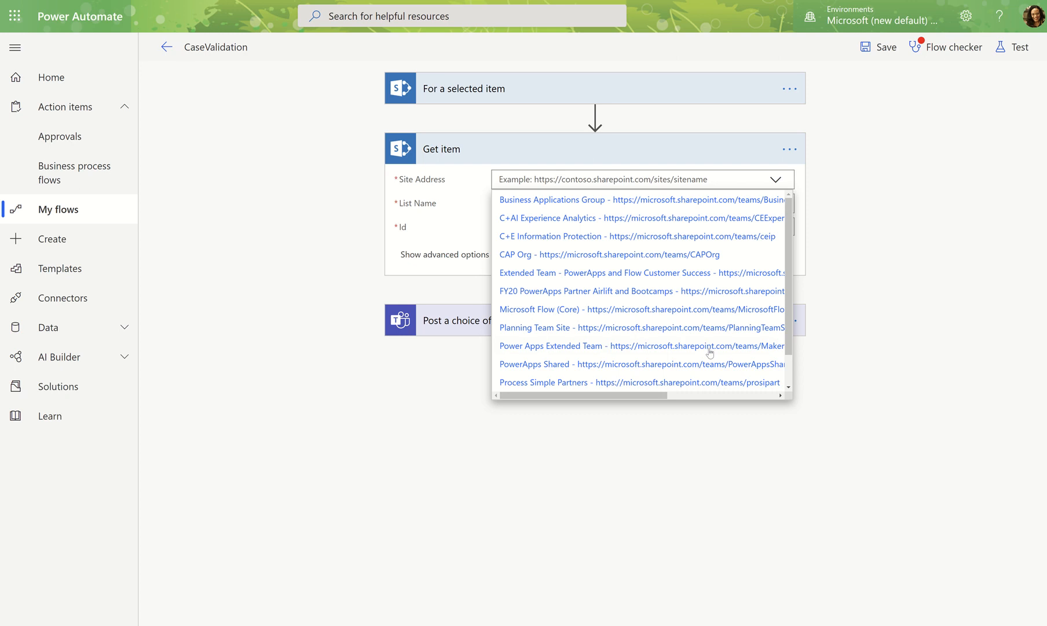
pyautogui.scroll(-2, 708, 350)
pyautogui.click(638, 365)
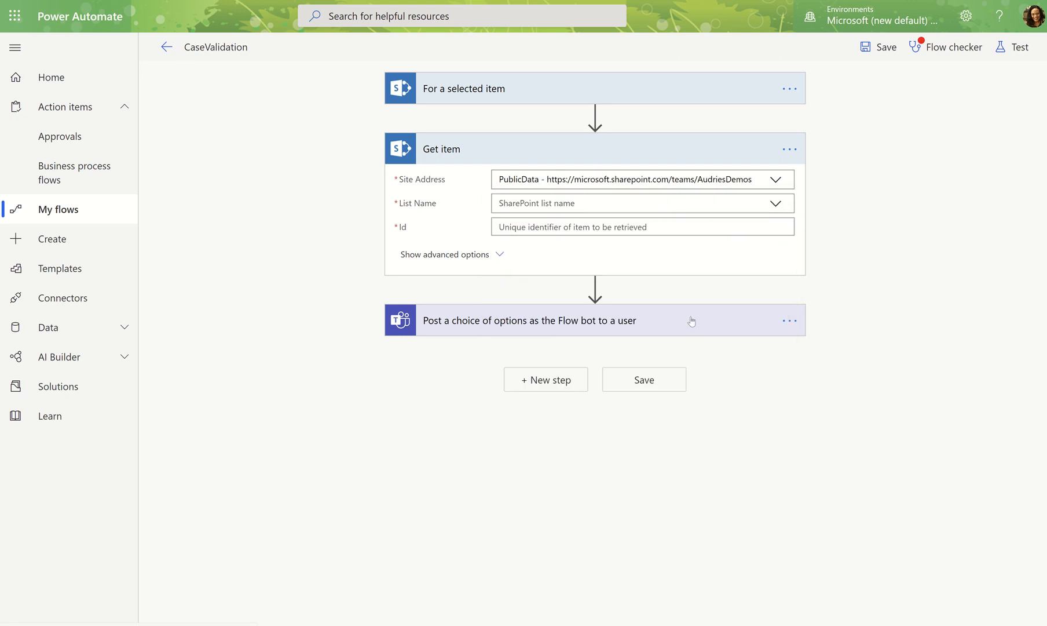
pyautogui.click(776, 204)
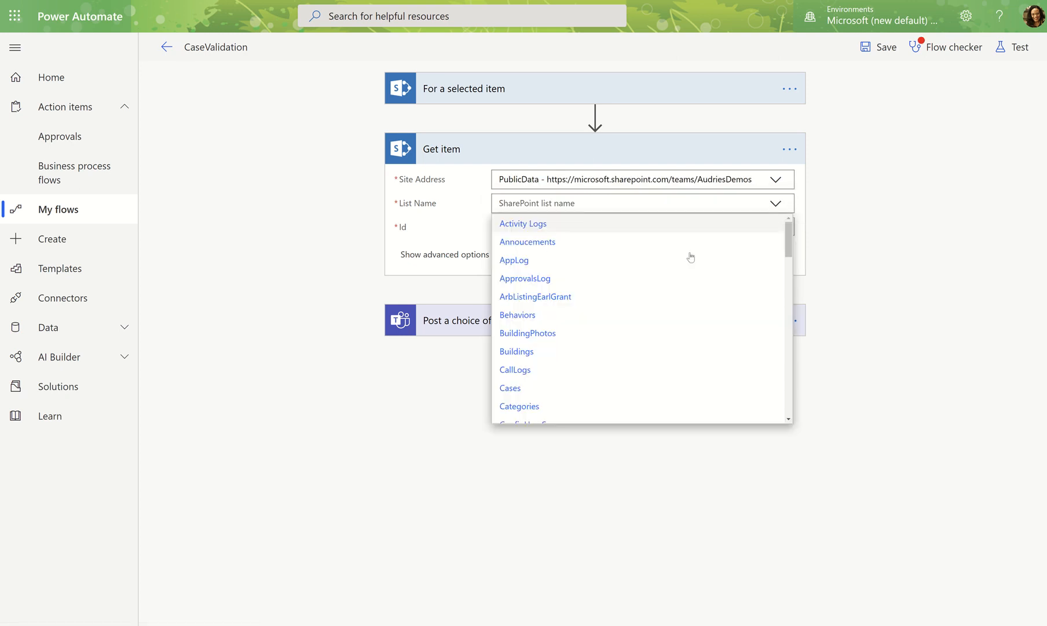
pyautogui.click(537, 382)
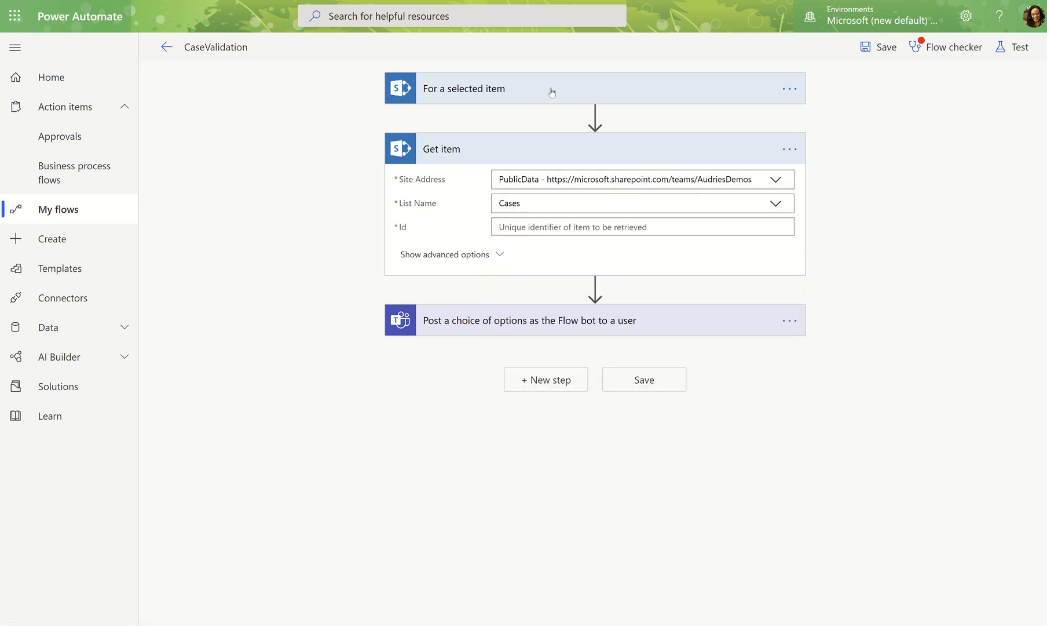
# Fill the Get item action's Id with the trigger's ID dynamic content, and collapse both the Get item action and the trigger
pyautogui.click(547, 95)
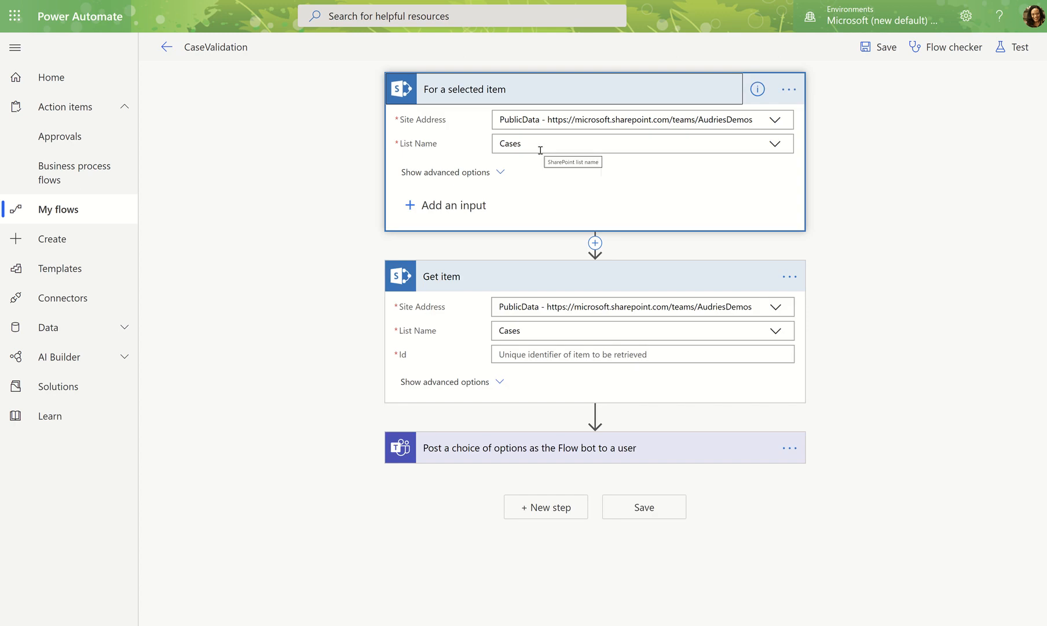
pyautogui.click(512, 355)
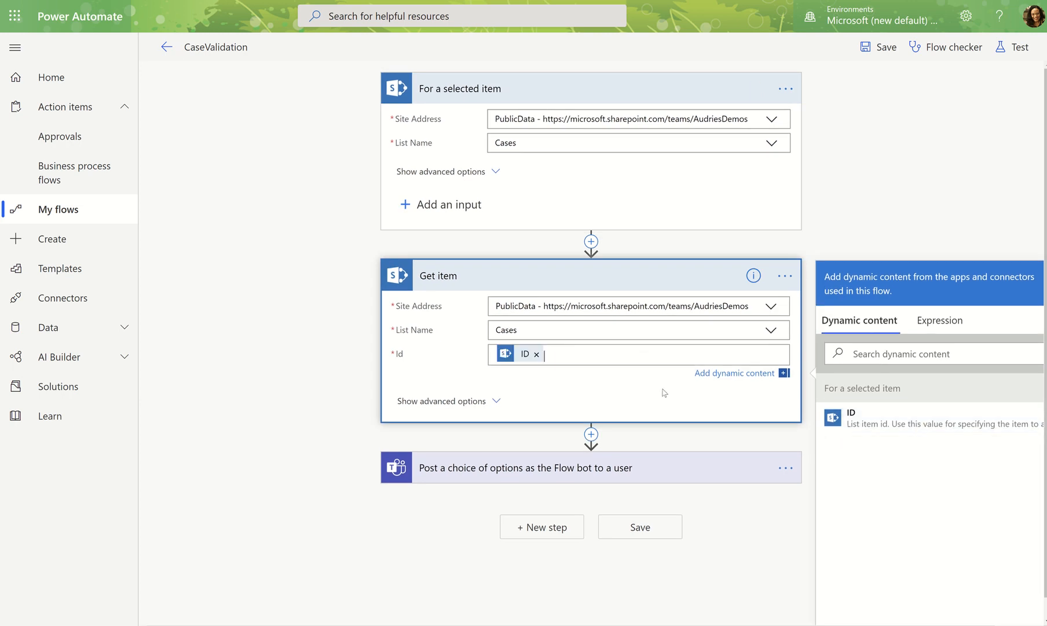
pyautogui.click(565, 282)
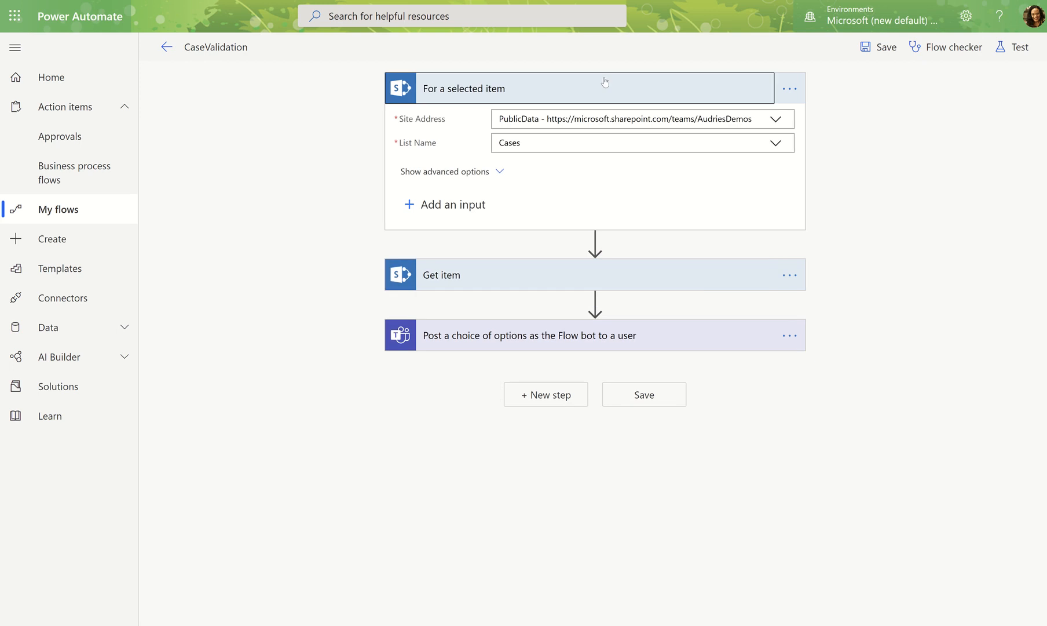
pyautogui.click(603, 89)
# Expand the choice action and insert Get item's Title dynamic content after "Case Title:" in the message
pyautogui.click(540, 210)
pyautogui.click(538, 452)
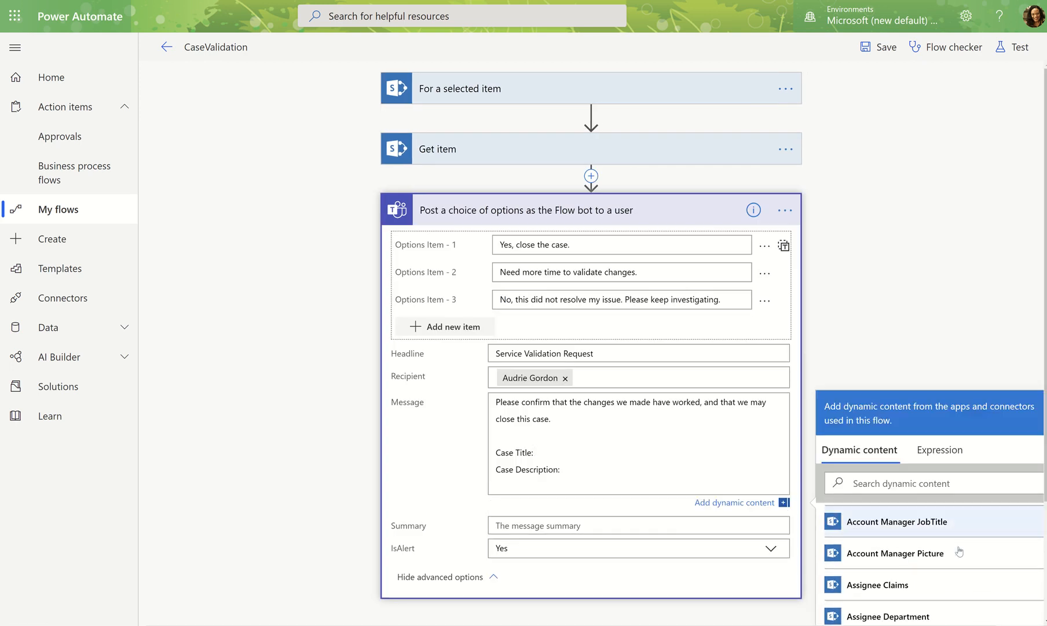
pyautogui.scroll(-3, 997, 460)
pyautogui.scroll(3, 881, 470)
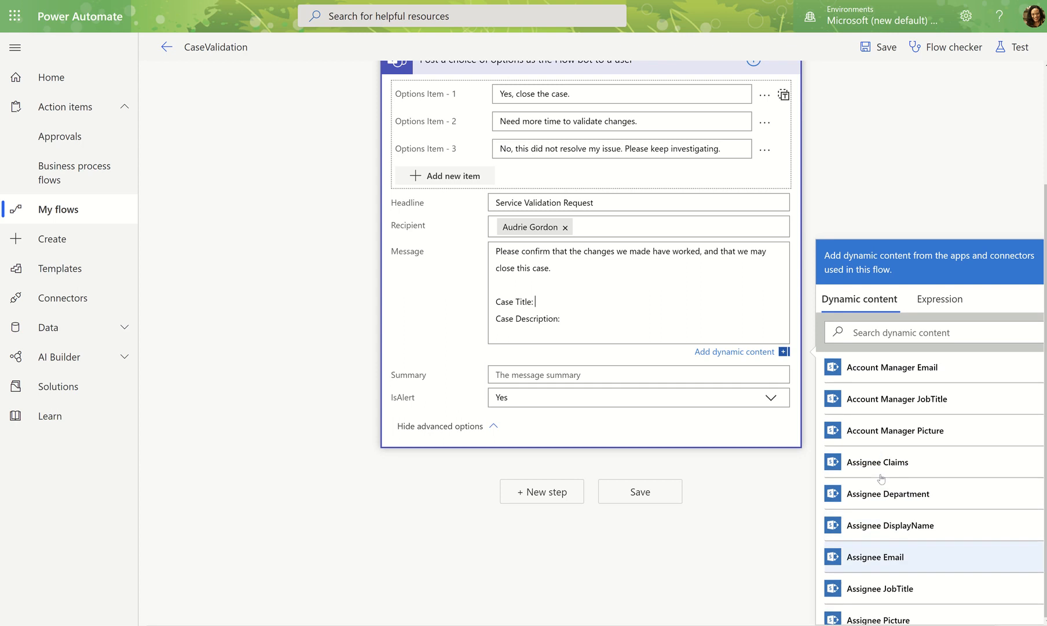
pyautogui.scroll(1, 881, 470)
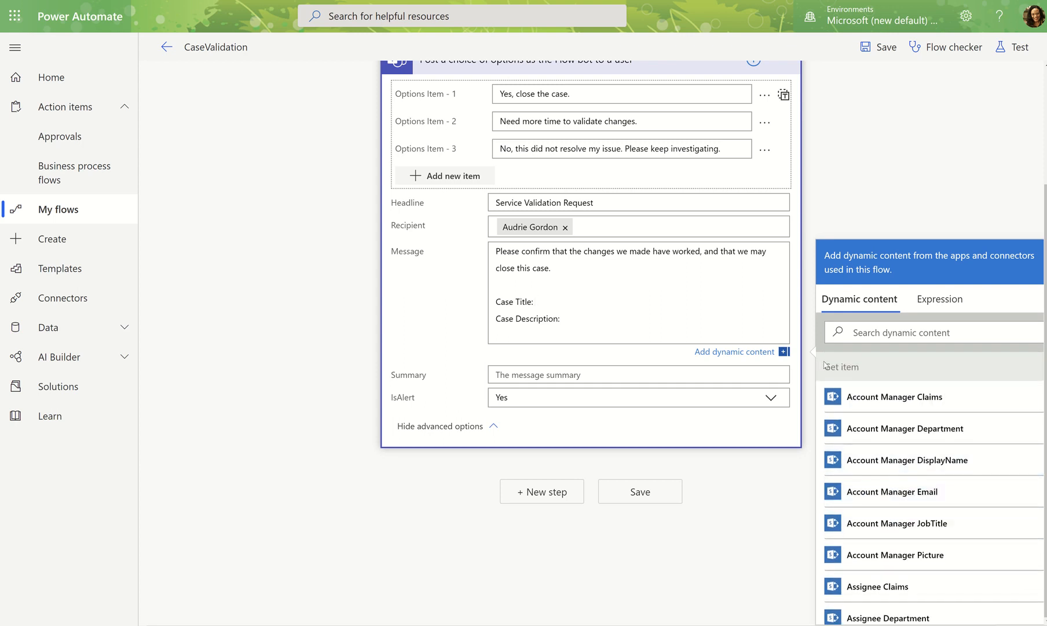
pyautogui.moveTo(824, 366); pyautogui.dragTo(866, 365)
pyautogui.scroll(3, 790, 126)
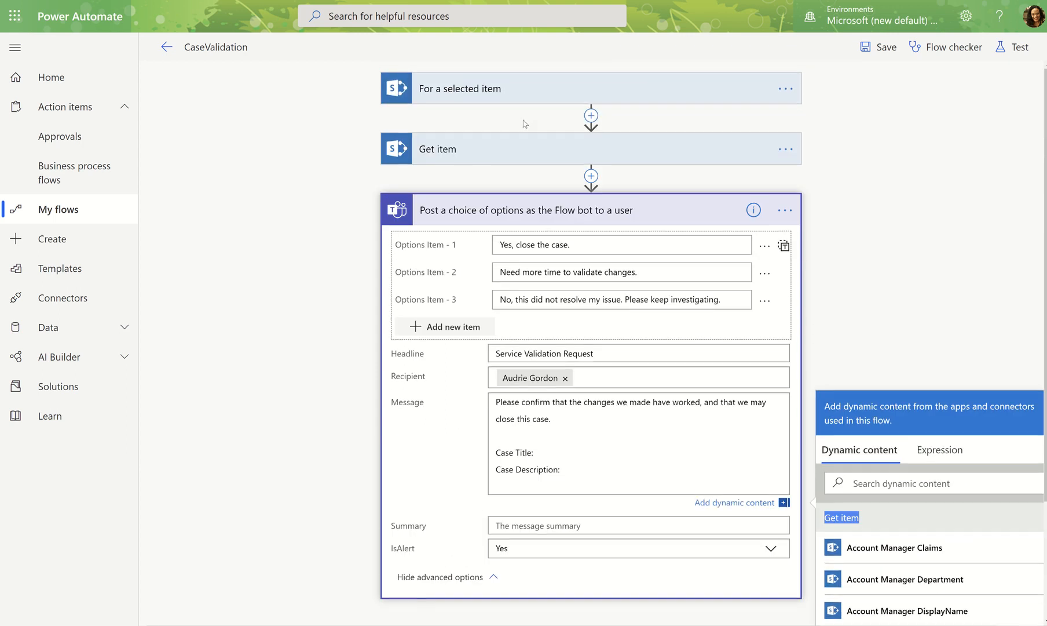
pyautogui.scroll(-2, 926, 556)
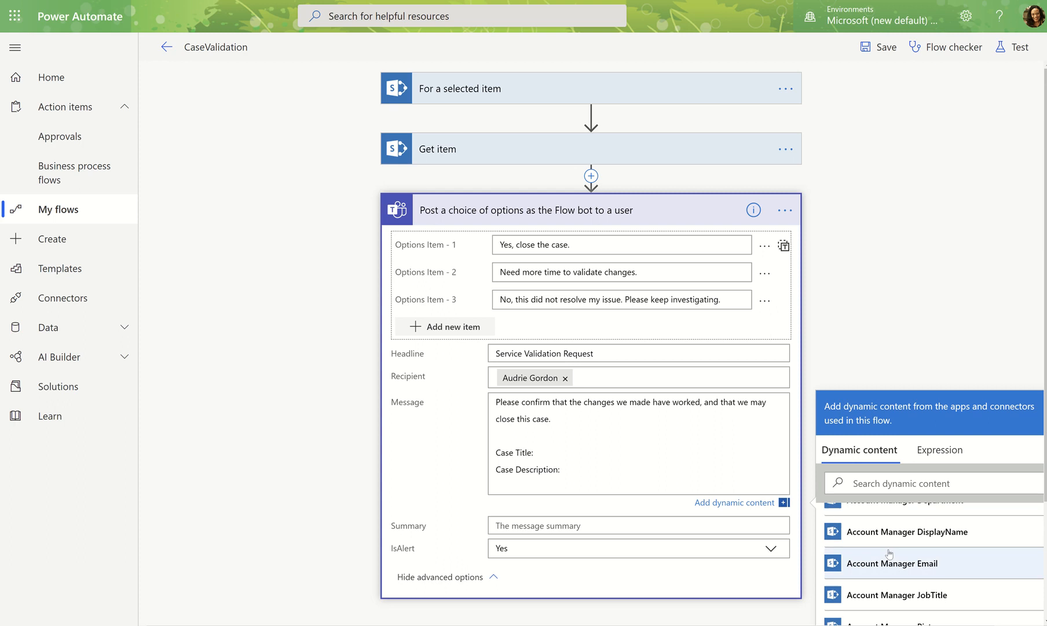
pyautogui.scroll(1, 927, 556)
pyautogui.scroll(-5, 924, 565)
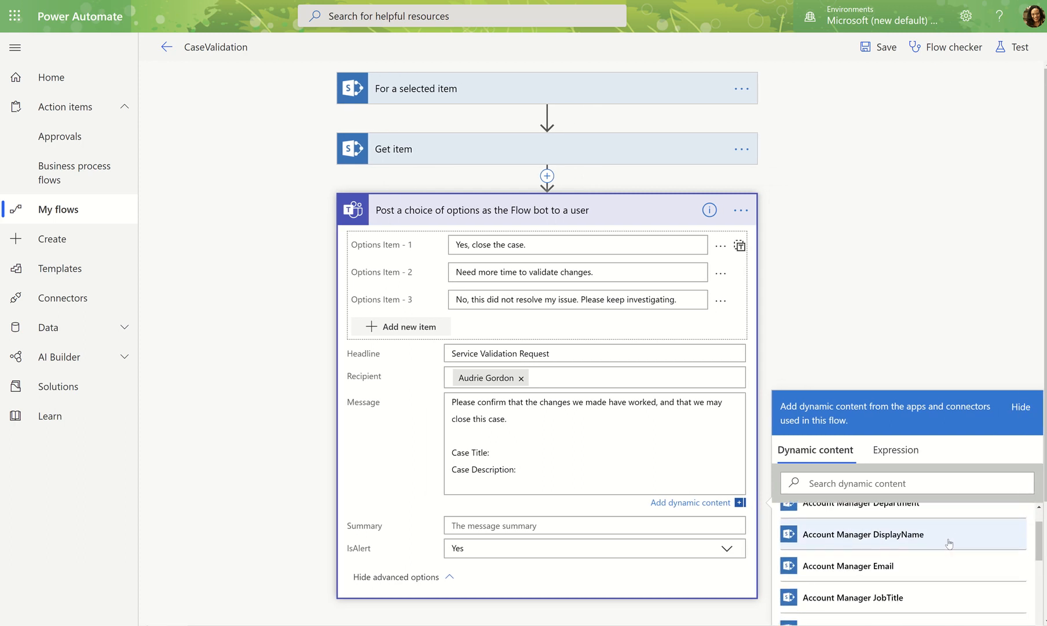
pyautogui.scroll(-4, 923, 565)
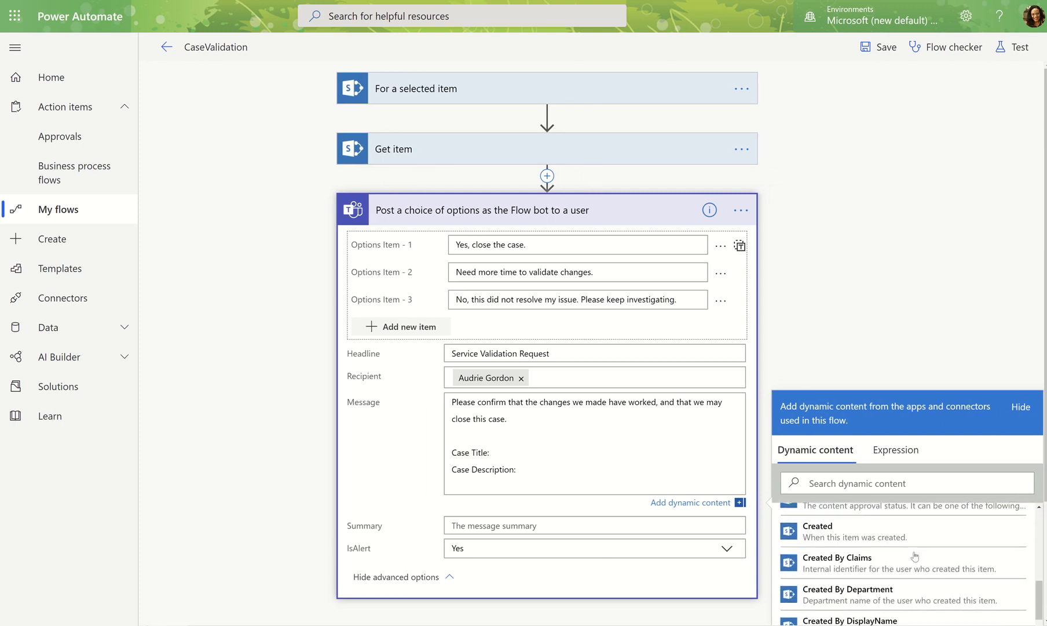
pyautogui.scroll(-4, 917, 557)
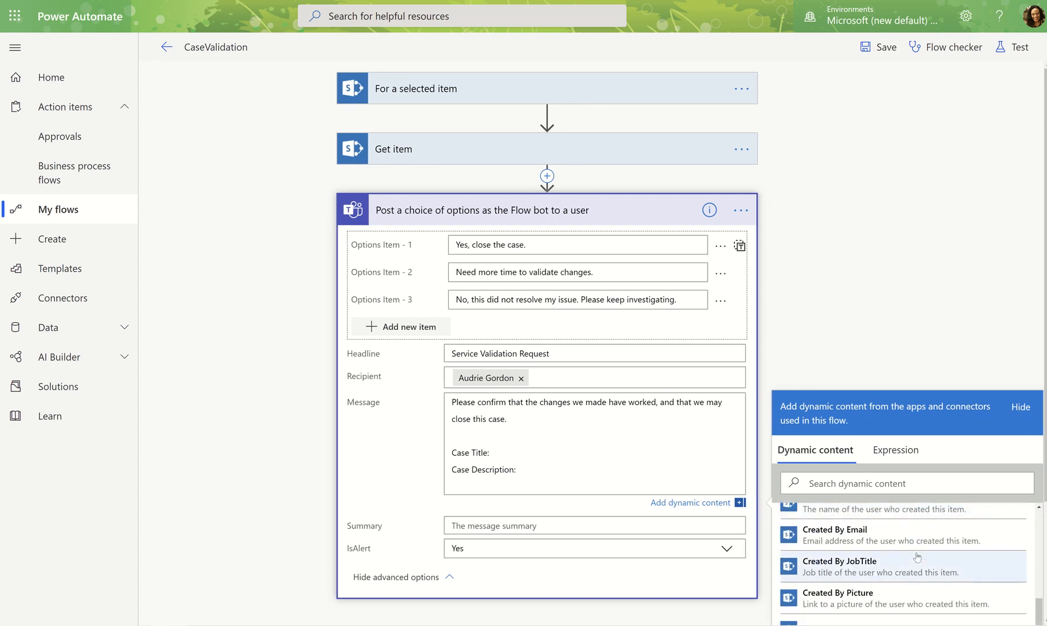
pyautogui.scroll(-3, 983, 577)
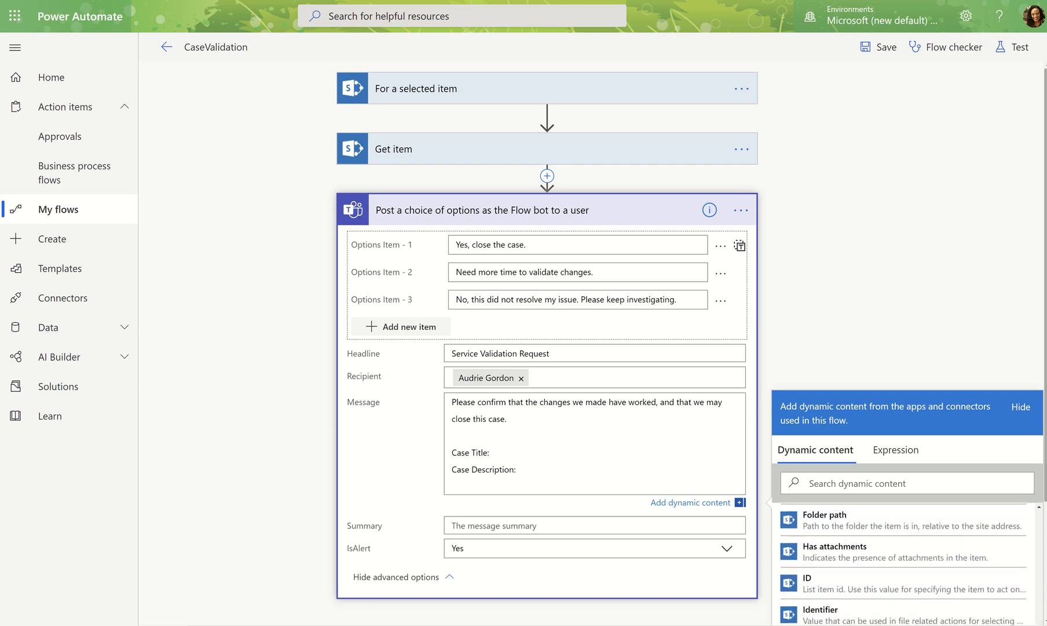
pyautogui.moveTo(1045, 457); pyautogui.dragTo(1045, 576)
pyautogui.scroll(1, 940, 534)
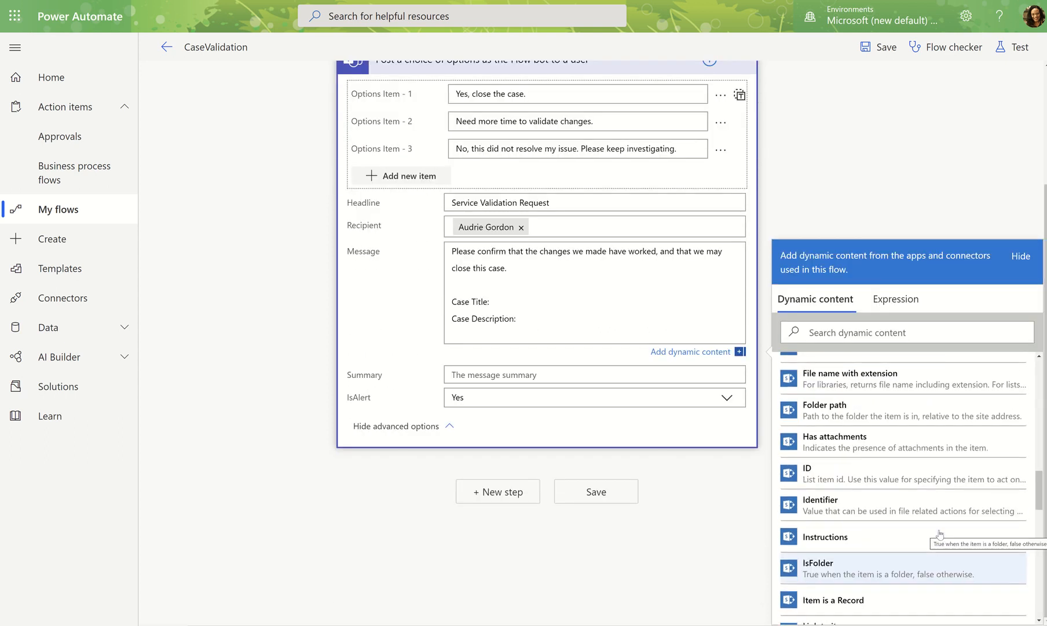
pyautogui.scroll(2, 939, 534)
pyautogui.scroll(-10, 940, 533)
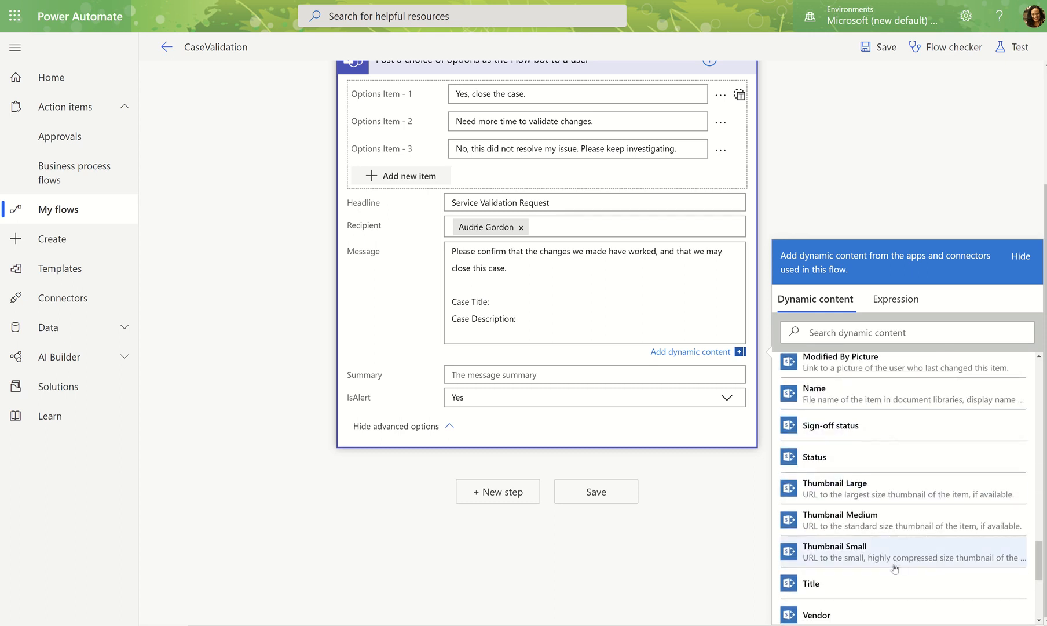
pyautogui.click(926, 583)
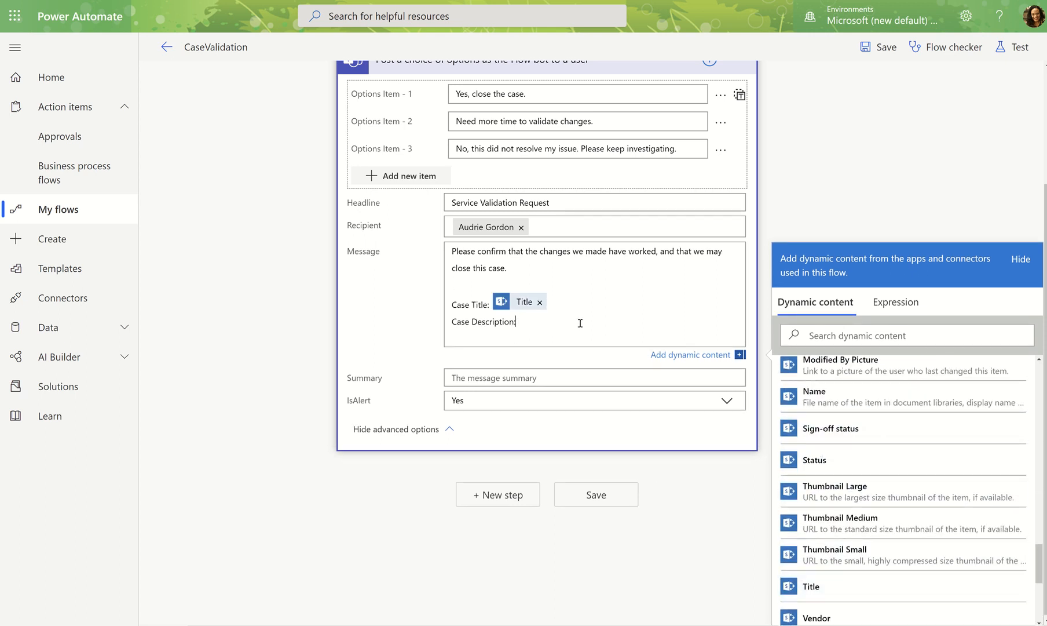
# Insert Get item's Details dynamic content after "Case Description:" in the message
pyautogui.scroll(2, 871, 478)
pyautogui.scroll(11, 870, 479)
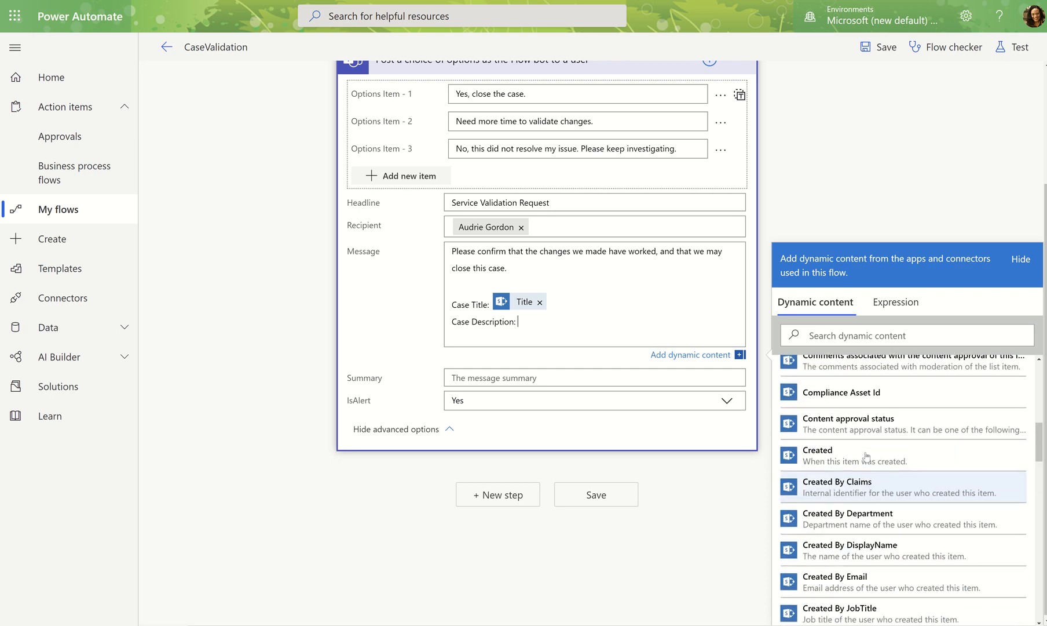
pyautogui.scroll(-5, 867, 452)
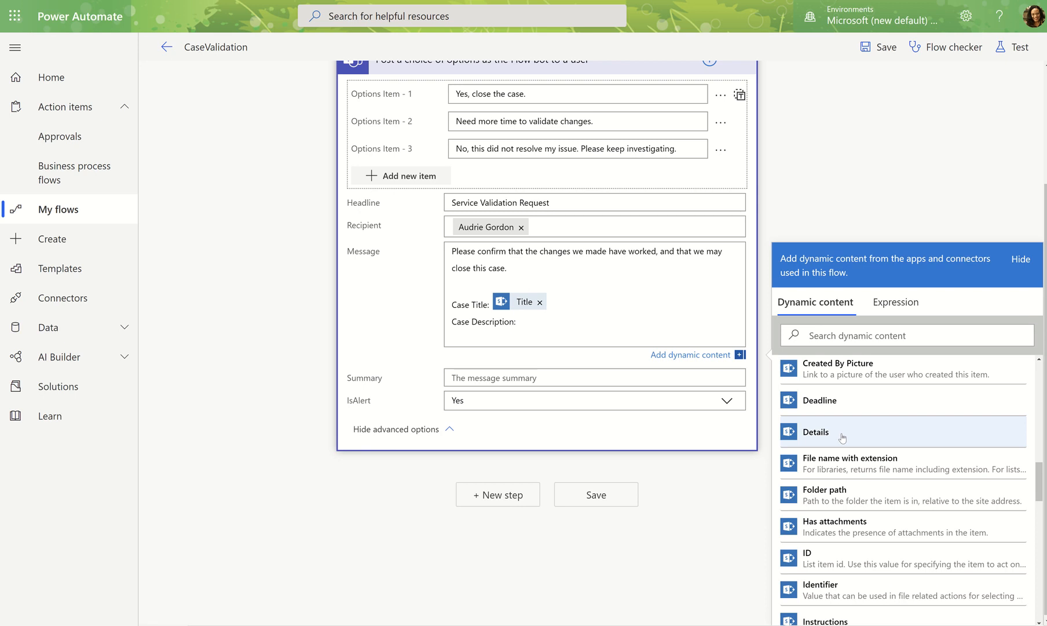
pyautogui.click(842, 433)
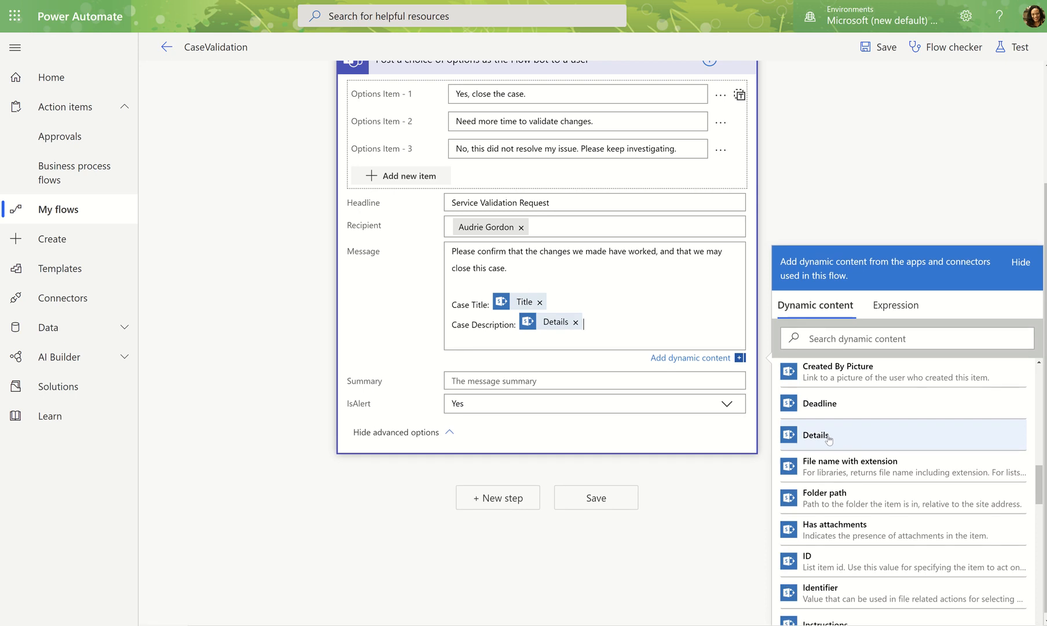
# Reword the "Case Description" label in the message to "Case Details"
pyautogui.doubleClick(493, 322)
pyautogui.write('D')
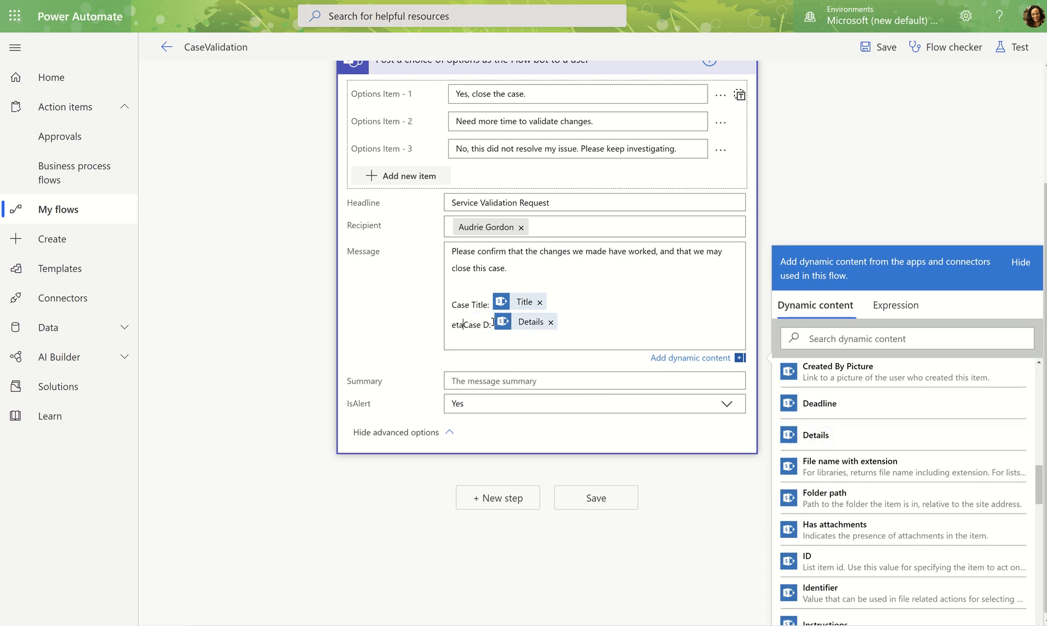
pyautogui.press('Right')
pyautogui.press('Right')
pyautogui.press('Right')
pyautogui.press('Right')
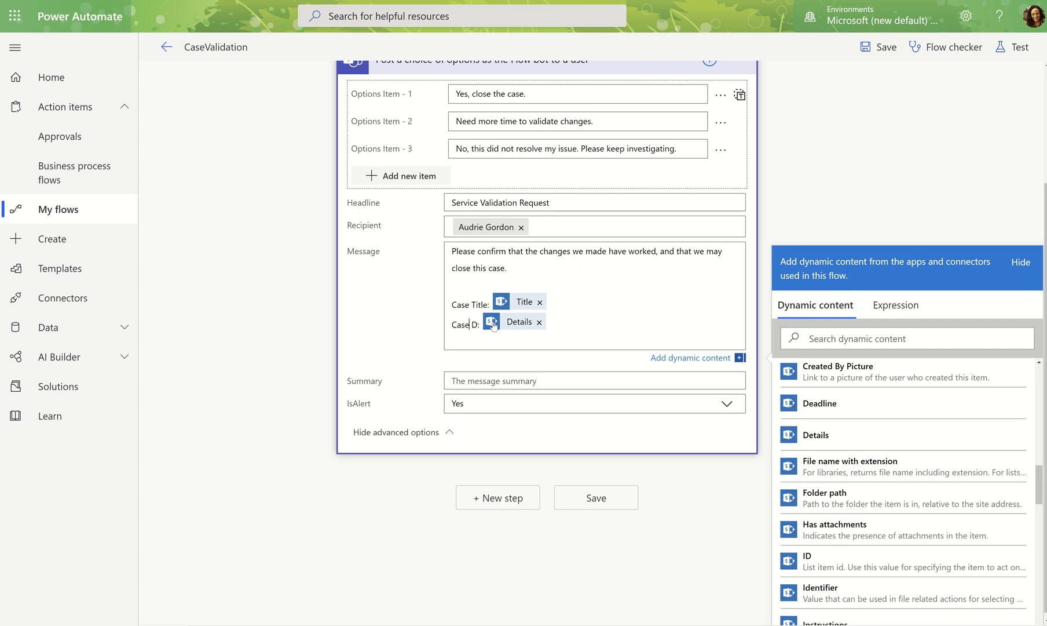
pyautogui.write('es')
pyautogui.press('BackSpace')
pyautogui.write('tails')
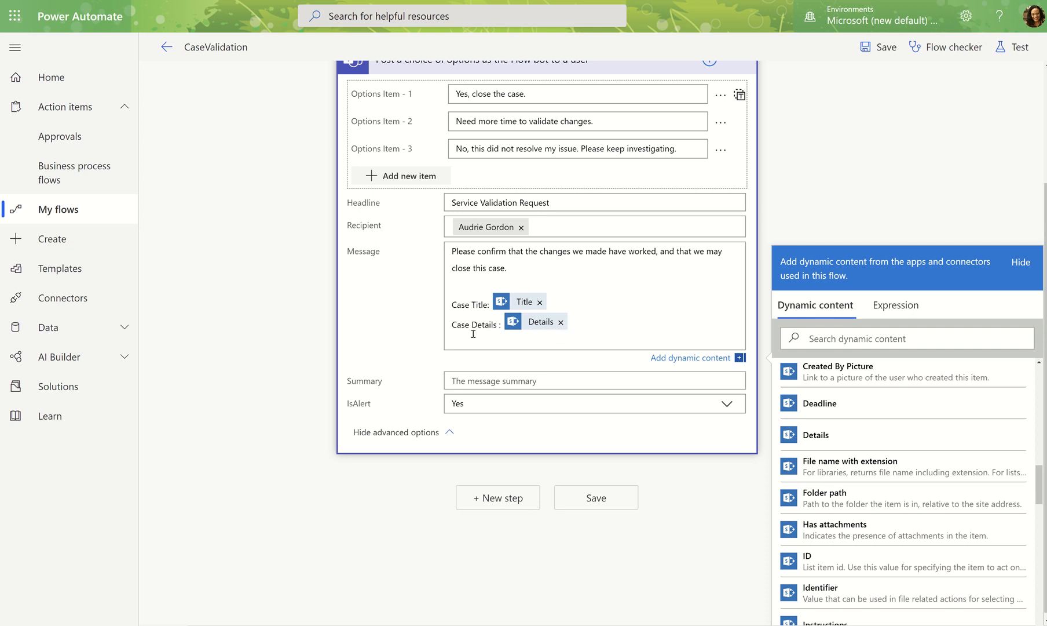
# Add a blank line and a closing "Thank you." after the Details dynamic content in the message
pyautogui.click(592, 321)
pyautogui.press('Return')
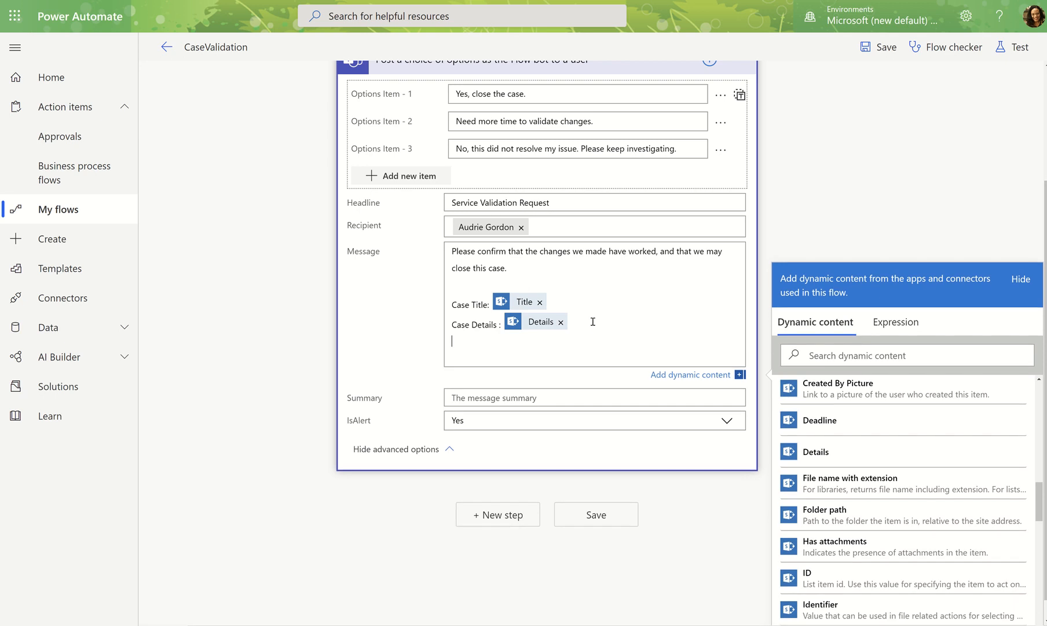
pyautogui.press('Return')
pyautogui.write('Thank')
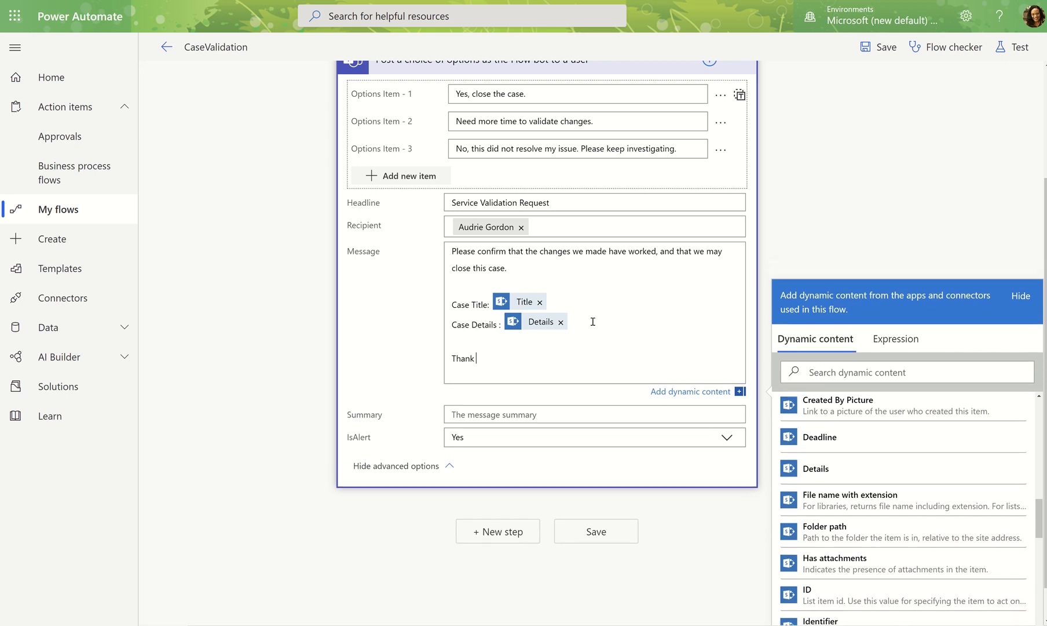
pyautogui.write('s you.')
# Save the flow and return to the list of my flows, dismissing the tip and accepting the leave-page prompt
pyautogui.scroll(3, 639, 330)
pyautogui.click(895, 51)
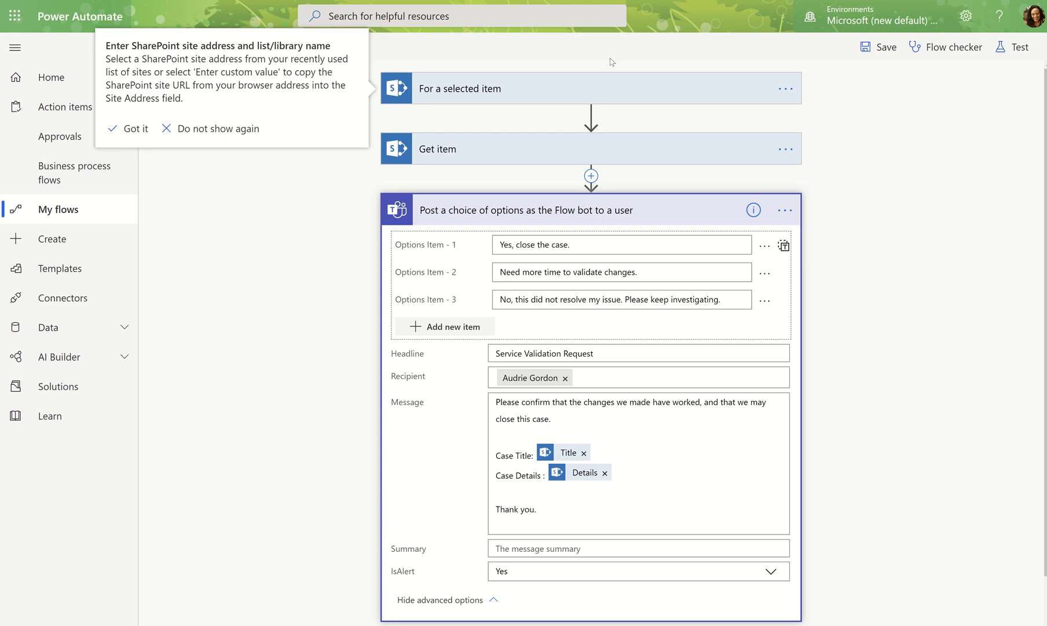
pyautogui.click(141, 129)
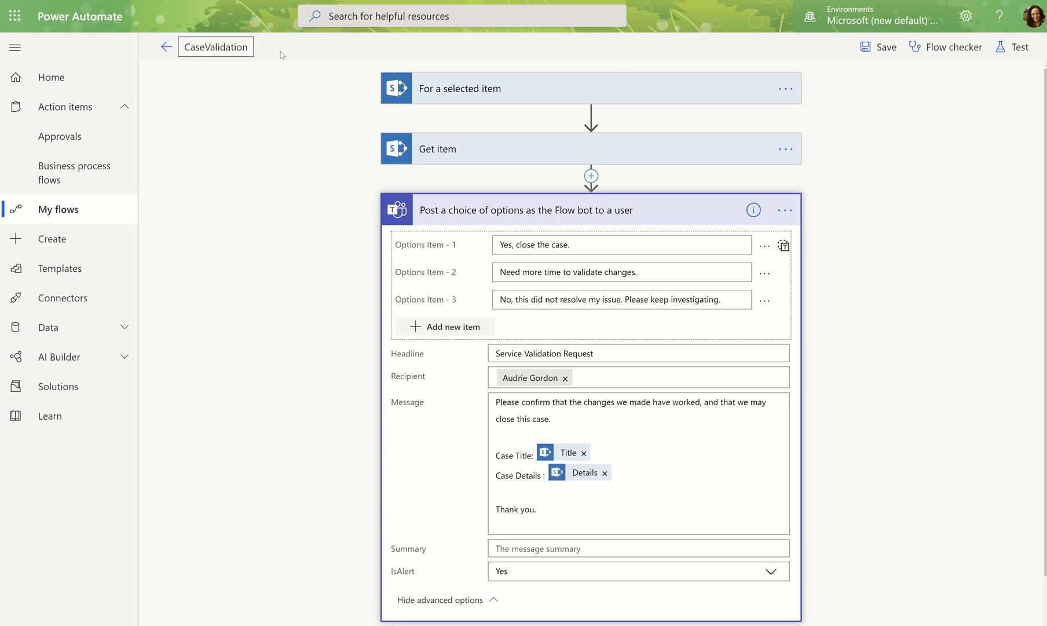
pyautogui.click(863, 46)
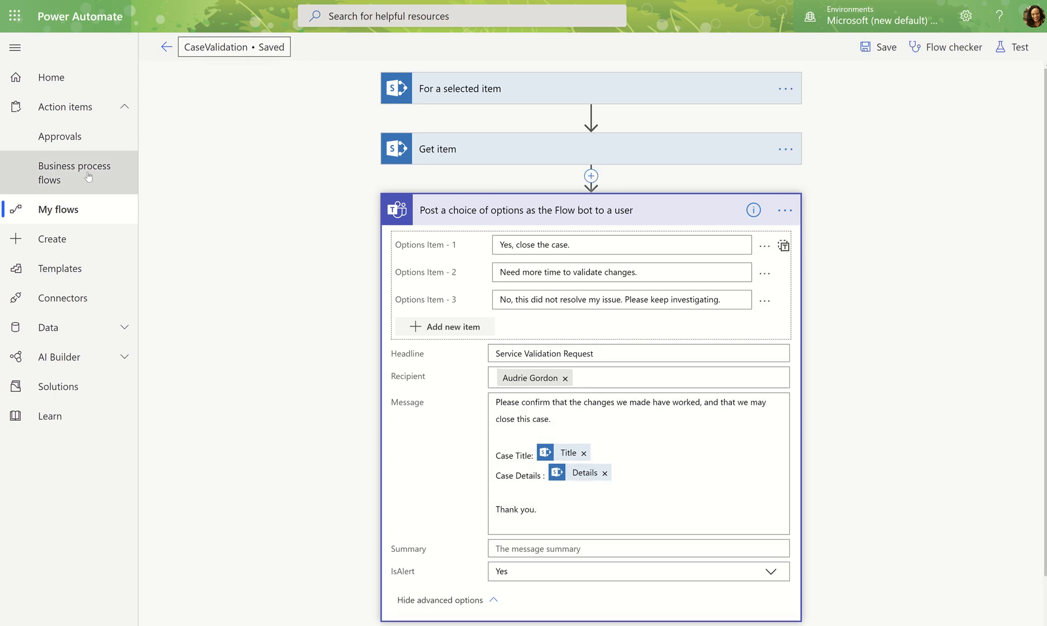
pyautogui.click(75, 209)
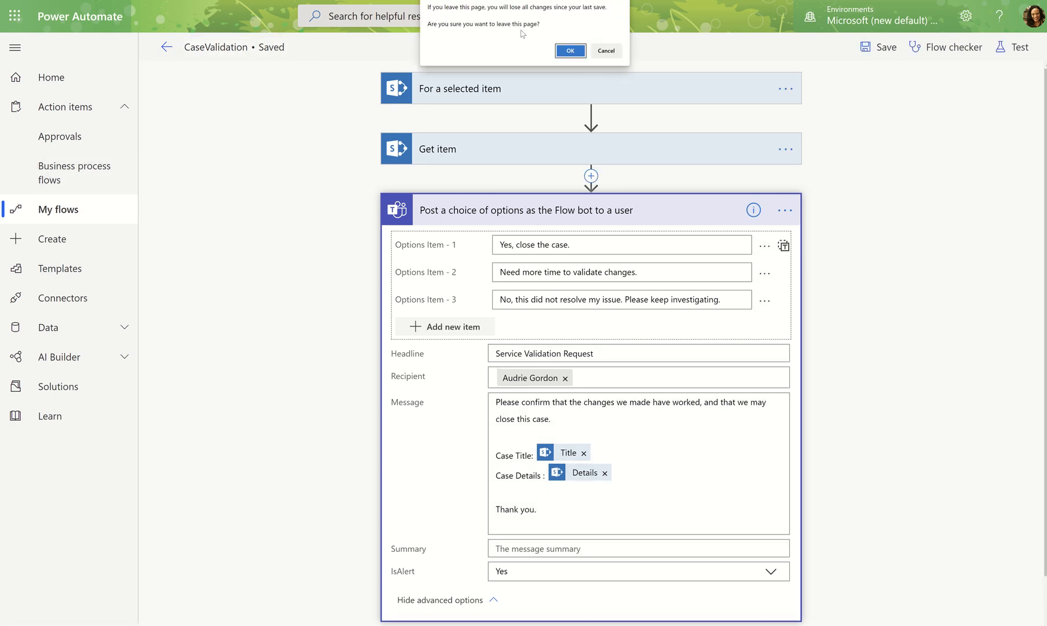
pyautogui.click(571, 51)
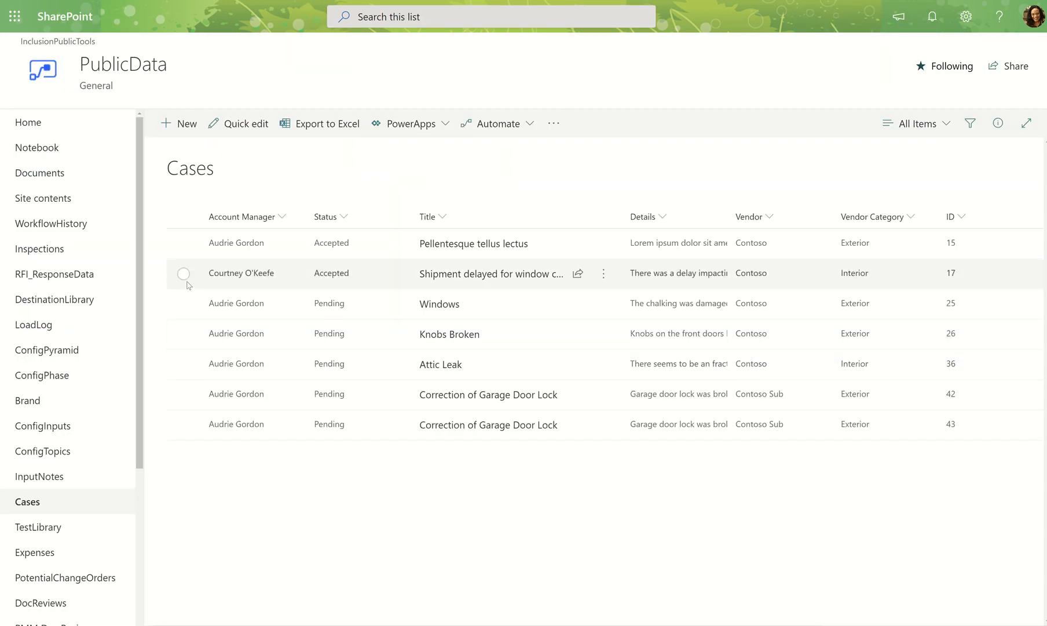
# In the SharePoint Cases list, delete the duplicate "Correction of Garage Door Lock" case with ID 43
pyautogui.click(183, 304)
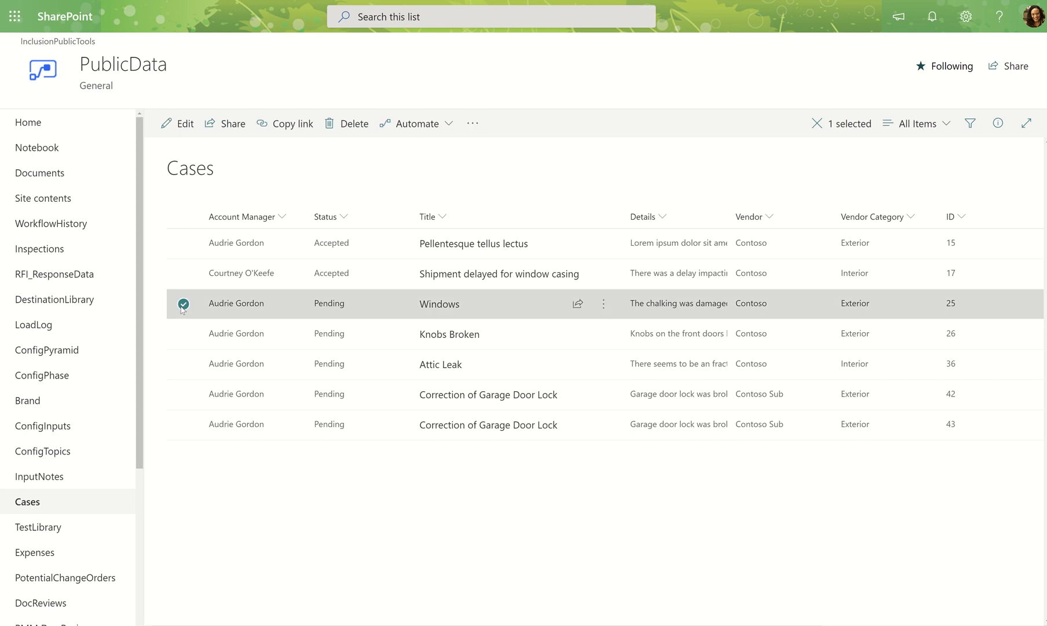
pyautogui.click(183, 304)
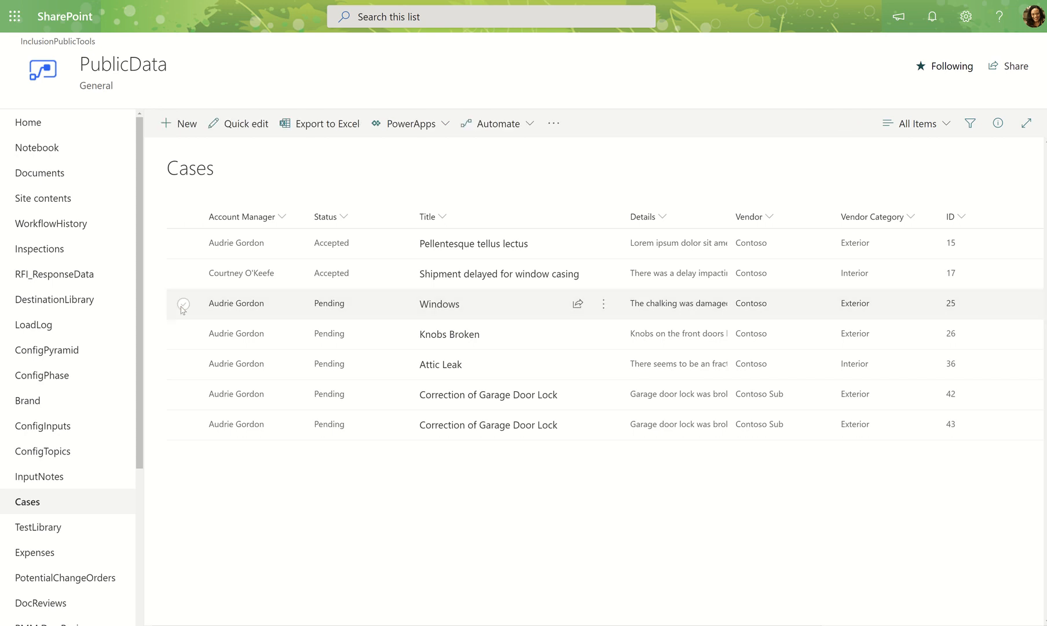
pyautogui.click(183, 425)
pyautogui.click(347, 124)
pyautogui.click(530, 356)
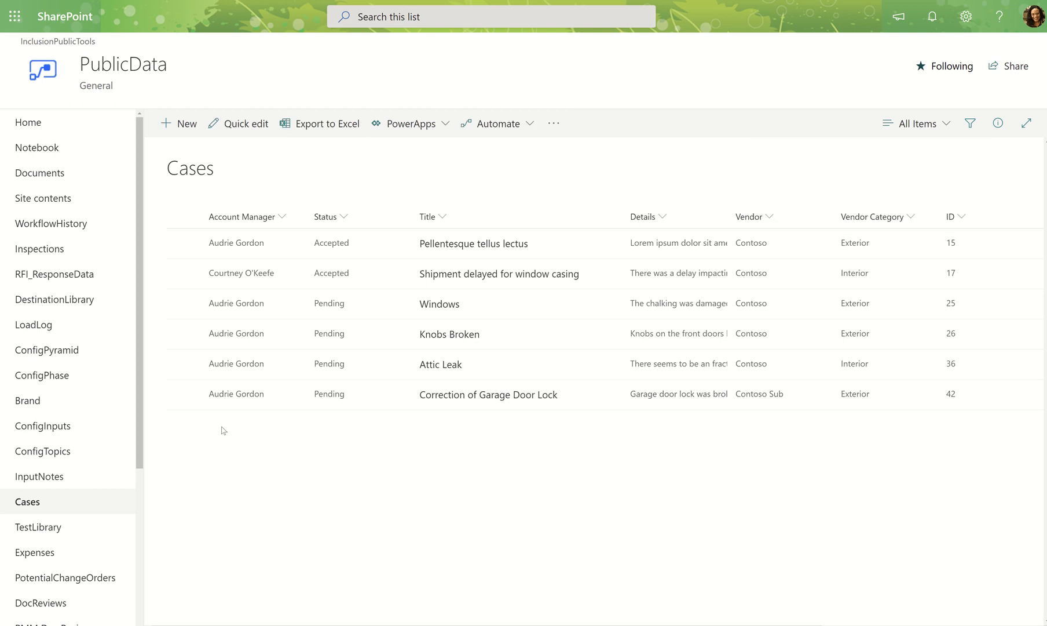
# Select the "Correction of Garage Door Lock" case and check which flows are offered for it
pyautogui.click(183, 394)
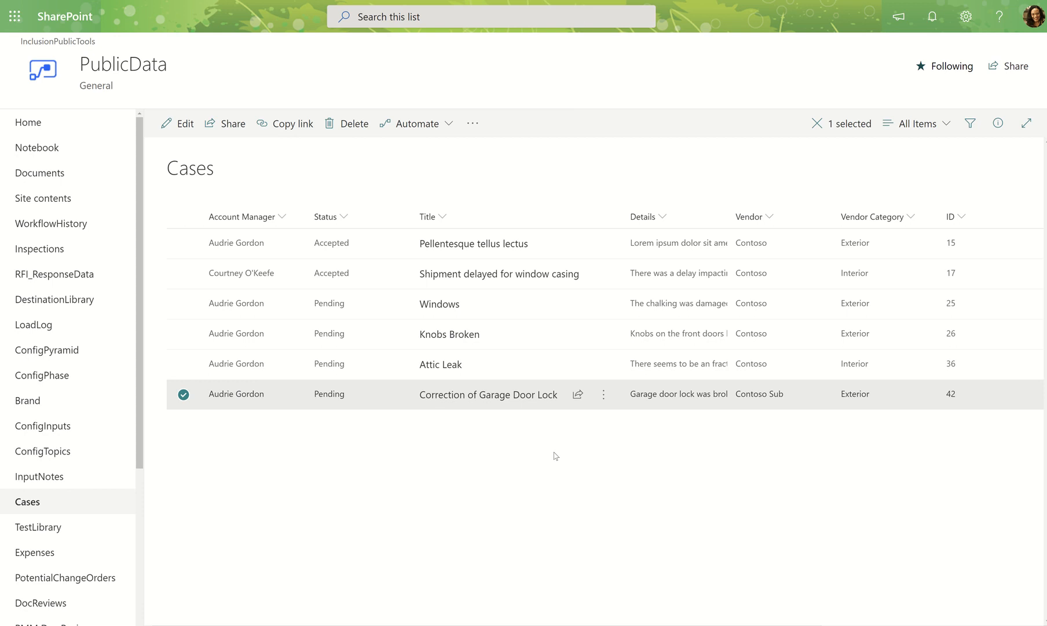
pyautogui.click(453, 124)
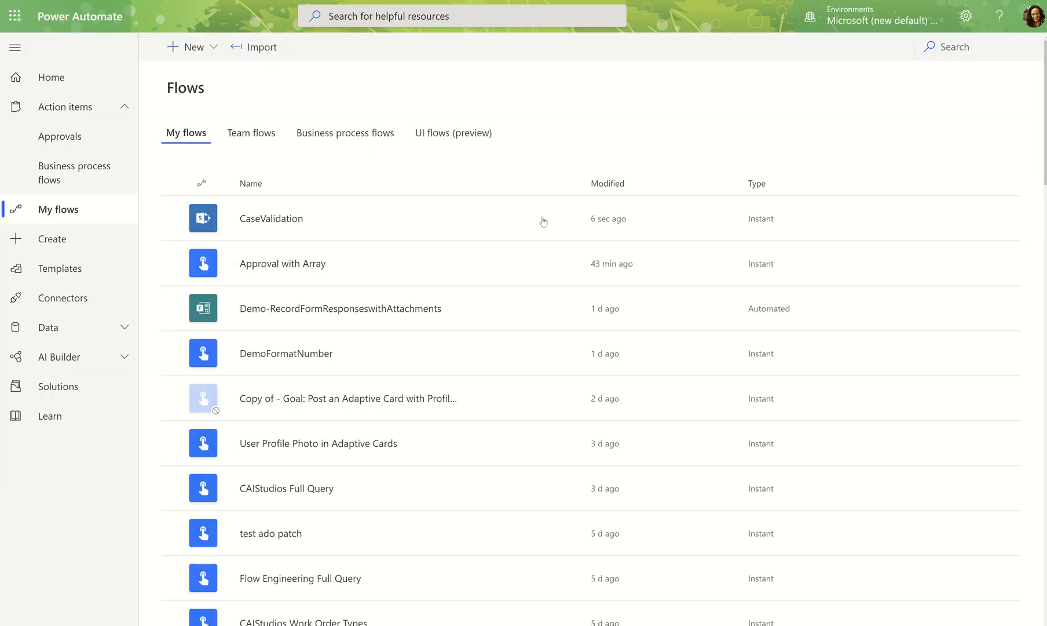
# Back in Power Automate, open the CaseValidation flow in the editor and select its name for editing
pyautogui.click(512, 218)
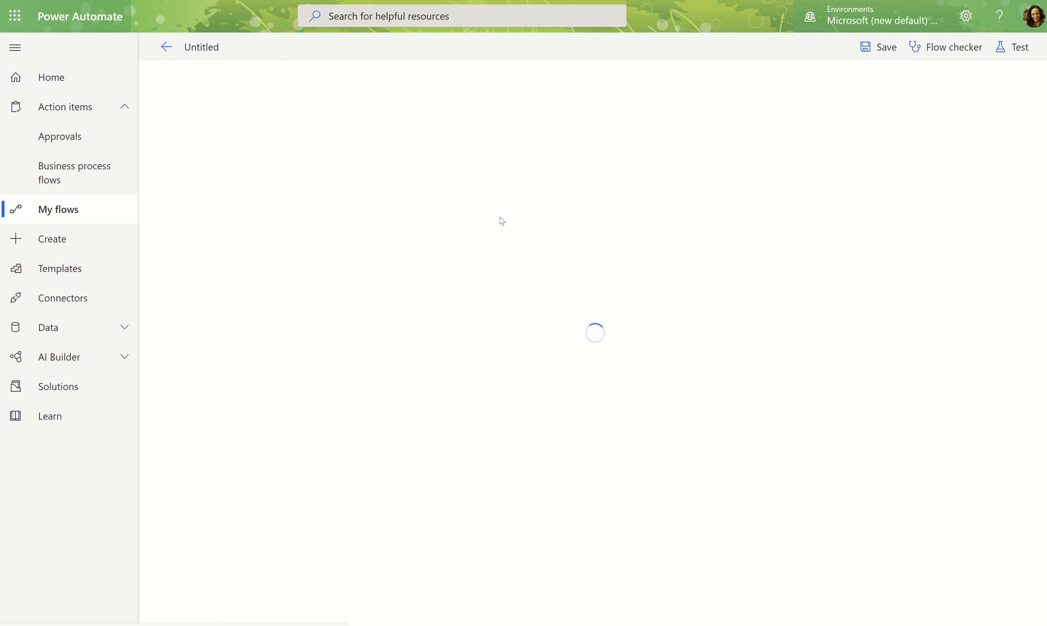
pyautogui.click(221, 51)
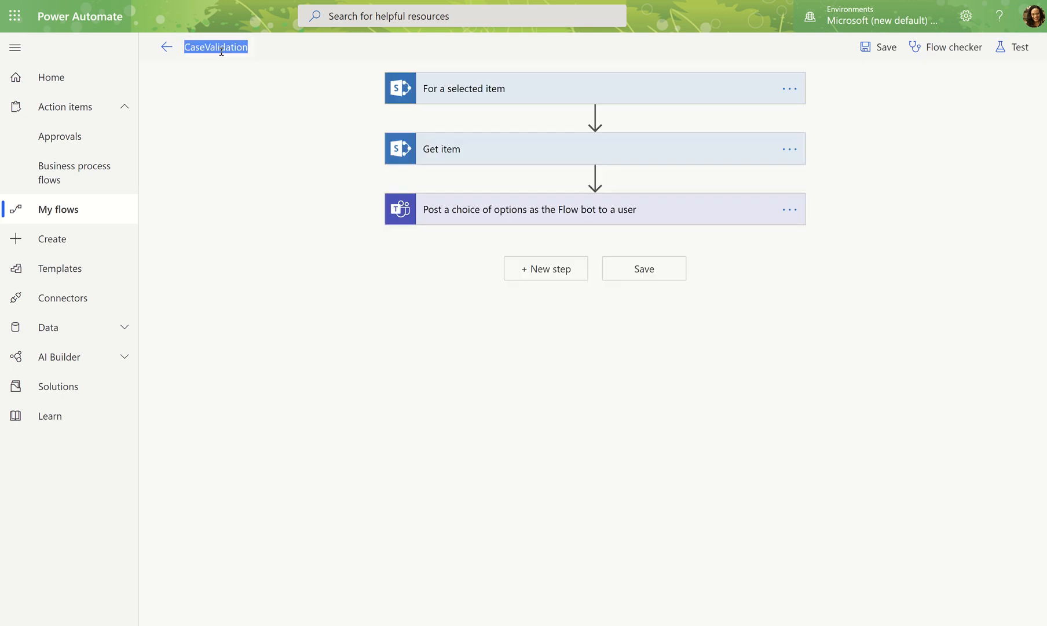
pyautogui.write('Send ')
pyautogui.write('Validasti')
pyautogui.press('BackSpace')
pyautogui.press('BackSpace')
pyautogui.press('BackSpace')
pyautogui.press('BackSpace')
pyautogui.write('ation')
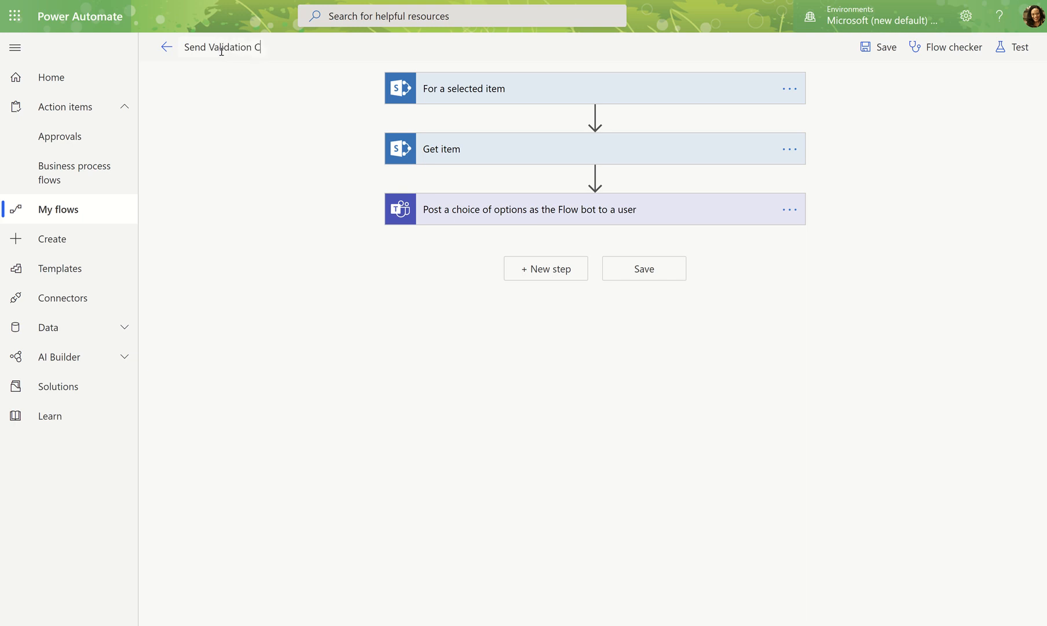
pyautogui.press('BackSpace')
pyautogui.press('BackSpace')
pyautogui.press('BackSpace')
pyautogui.press('BackSpace')
pyautogui.press('BackSpace')
pyautogui.press('BackSpace')
pyautogui.press('BackSpace')
pyautogui.press('BackSpace')
pyautogui.press('BackSpace')
pyautogui.press('BackSpace')
pyautogui.press('BackSpace')
pyautogui.press('BackSpace')
pyautogui.press('BackSpace')
pyautogui.press('BackSpace')
pyautogui.press('BackSpace')
# Rename the flow as "Request Validation from Customer on Teams" and save it
pyautogui.write('Request Validation from Customer')
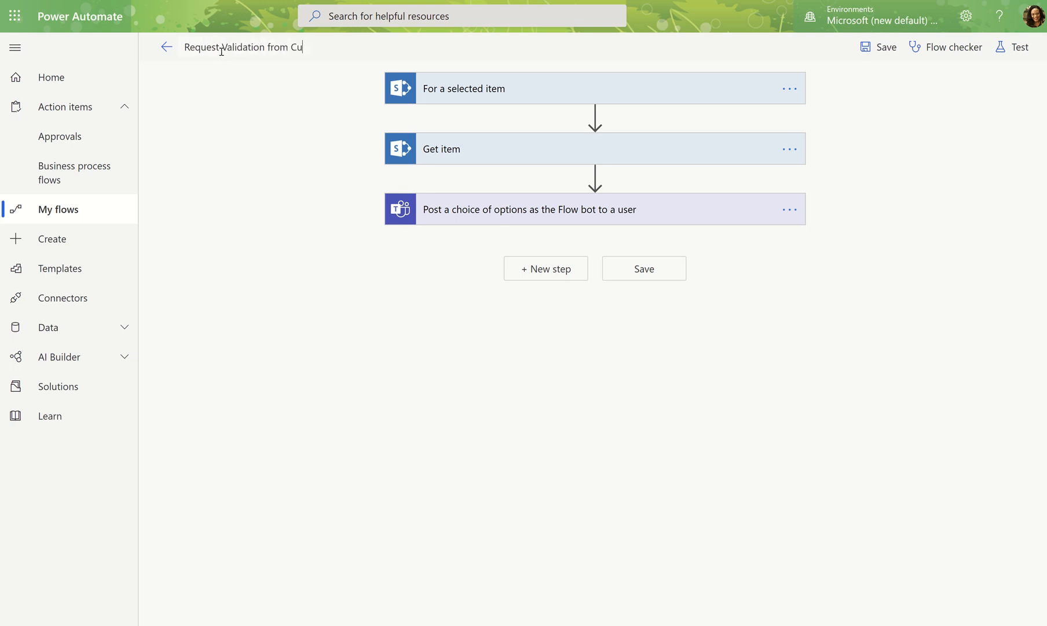
pyautogui.write(' on Teams')
pyautogui.click(869, 47)
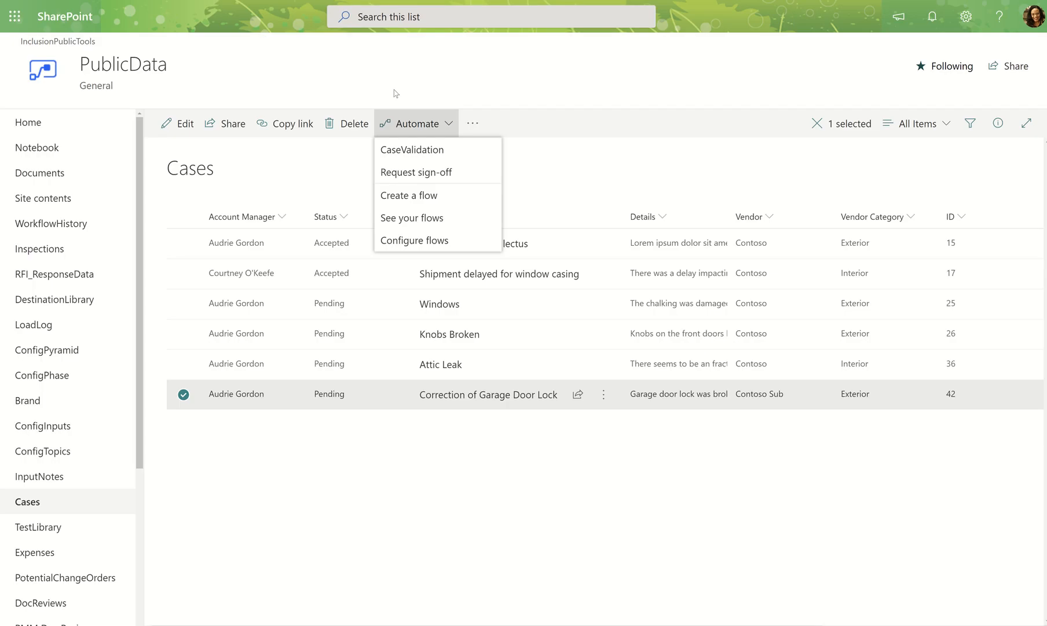
# In the SharePoint Cases list, run "Request Validation from Customer on Teams" on the "Correction of Garage Door Lock" case
pyautogui.click(432, 534)
pyautogui.click(183, 393)
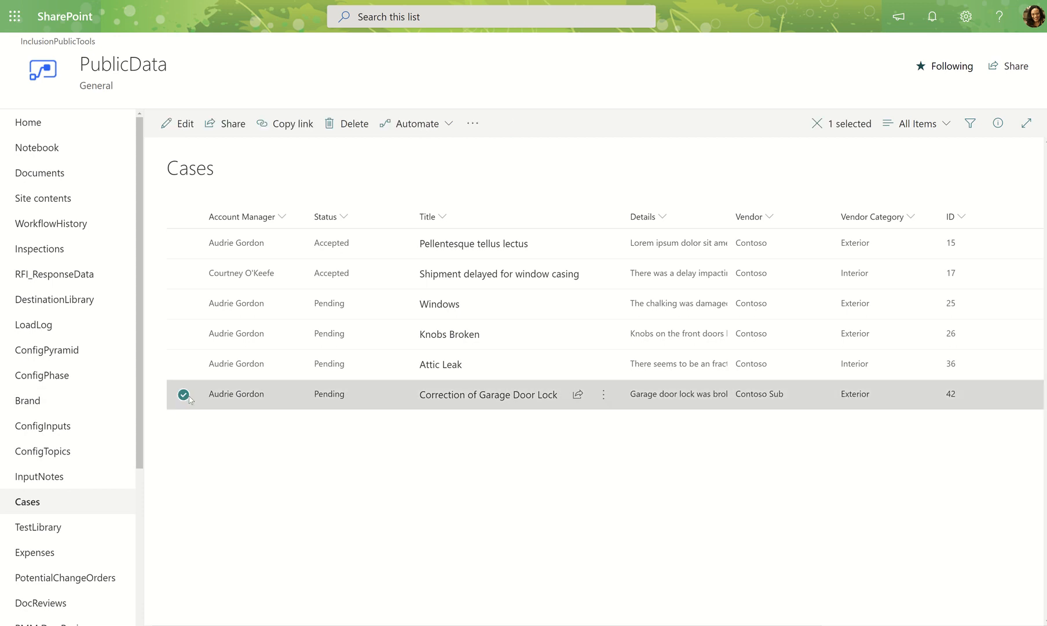
pyautogui.click(453, 133)
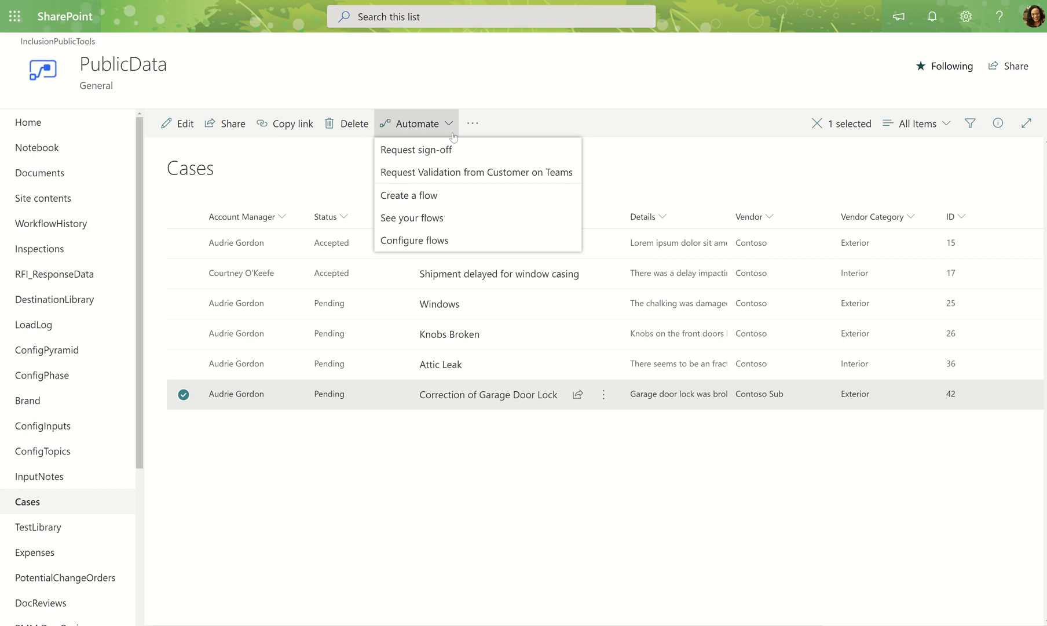
pyautogui.click(510, 172)
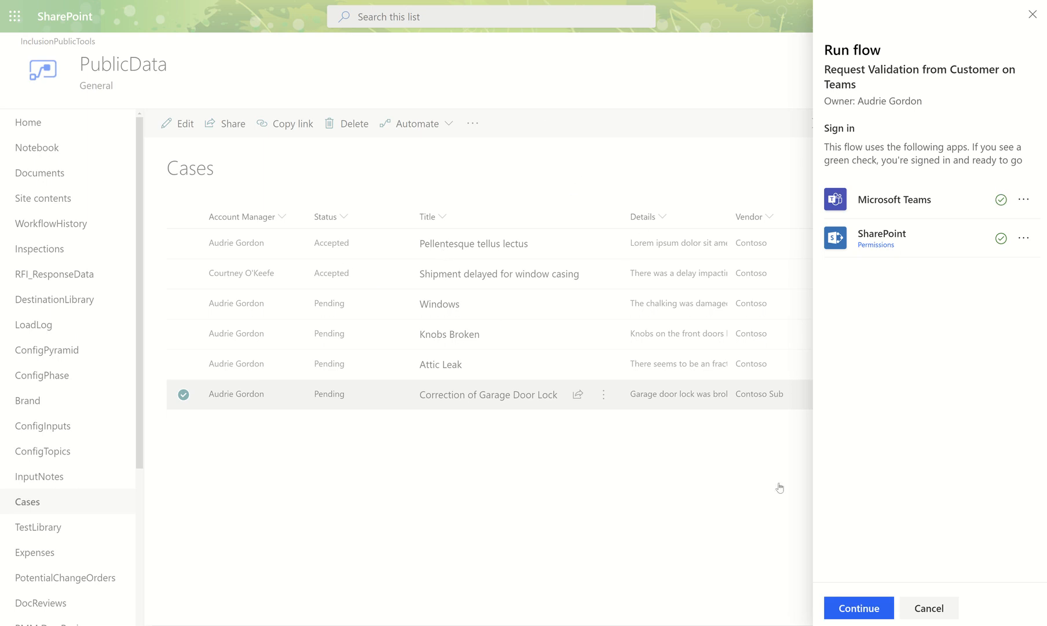
pyautogui.click(863, 610)
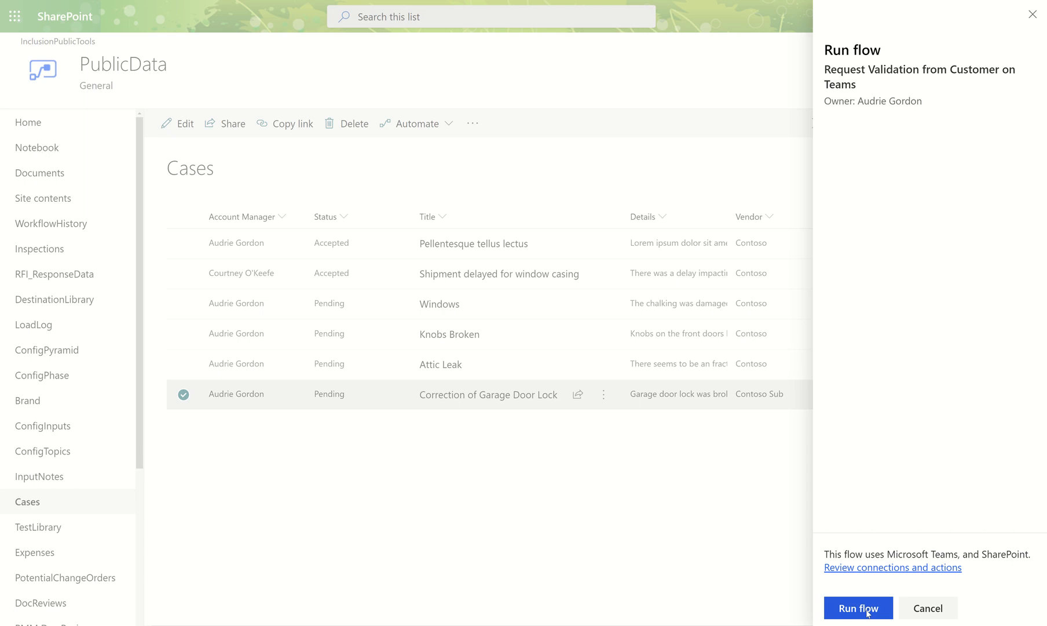
pyautogui.click(867, 613)
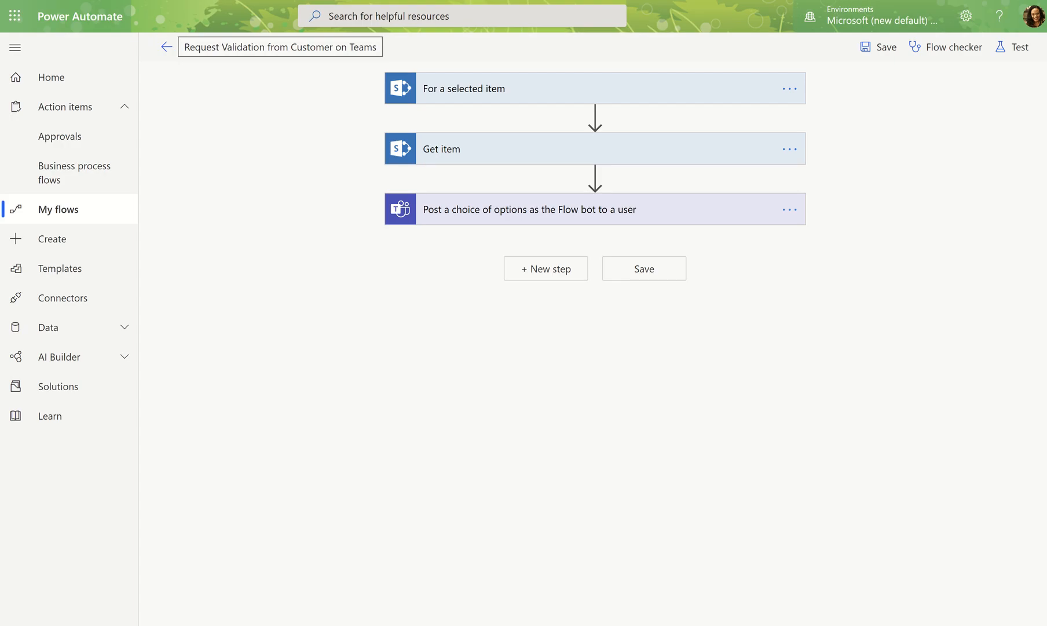
# In Power Automate, open the latest run of the "Request Validation from Customer on Teams" flow
pyautogui.click(33, 210)
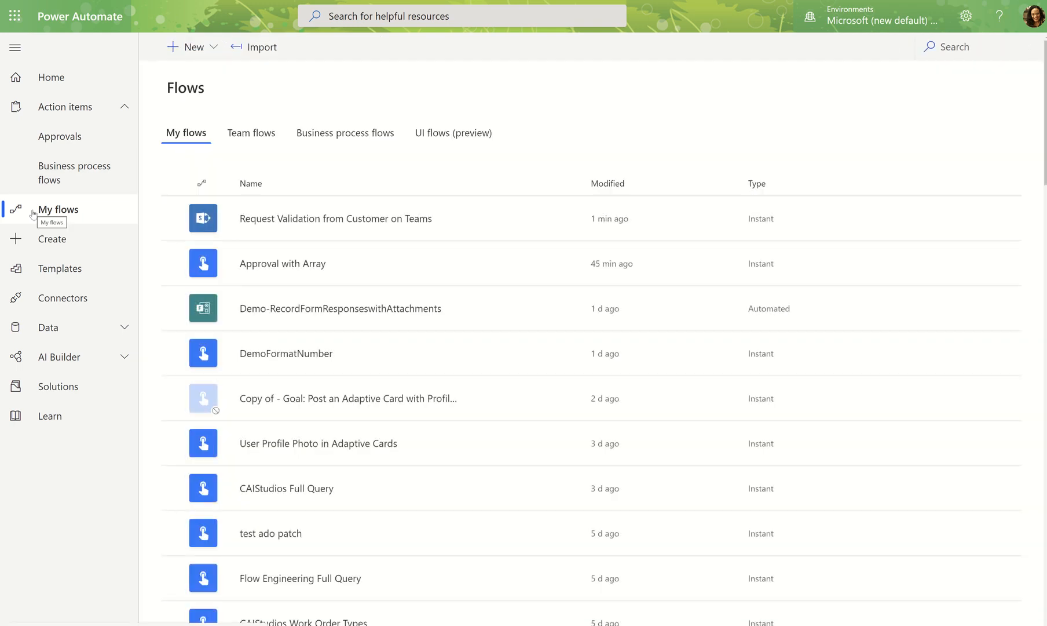
pyautogui.click(328, 219)
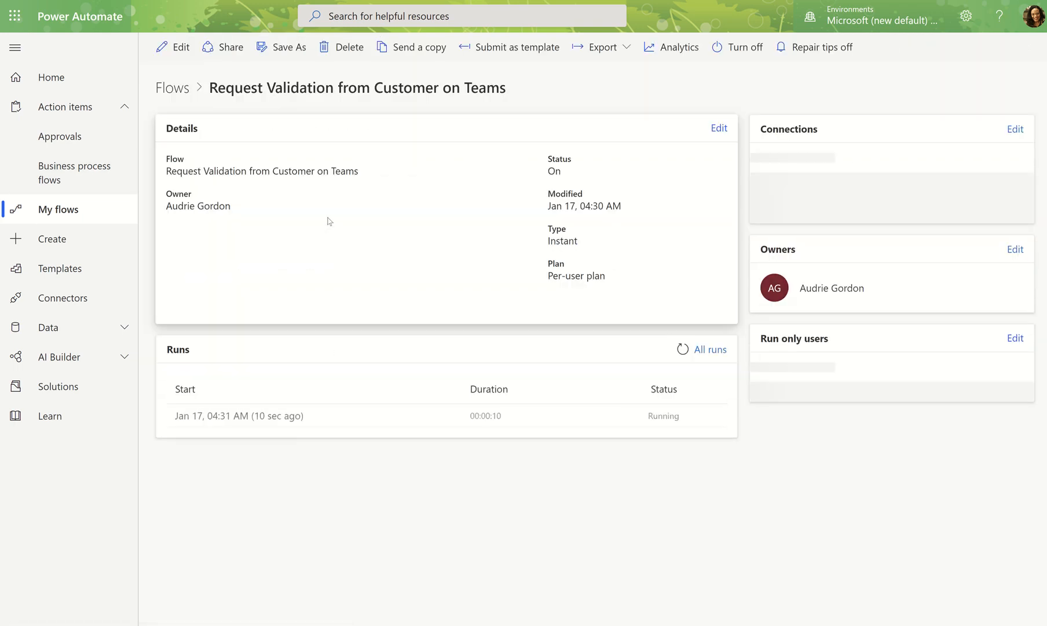
pyautogui.click(270, 417)
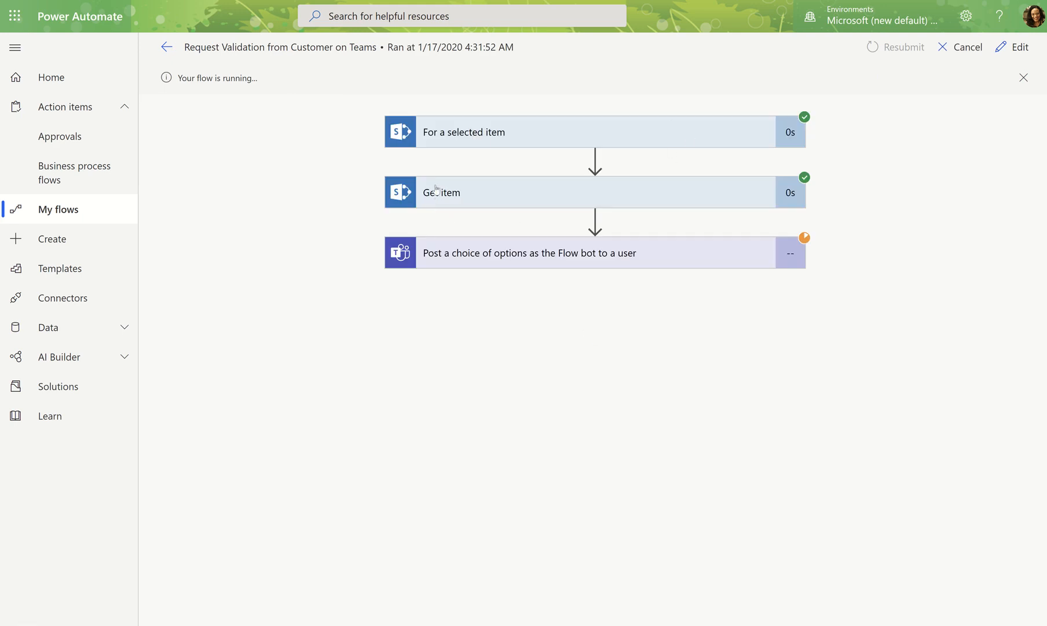
# Examine the Get item action's inputs and outputs in this run, and collapse the action
pyautogui.click(701, 199)
pyautogui.scroll(-6, 600, 406)
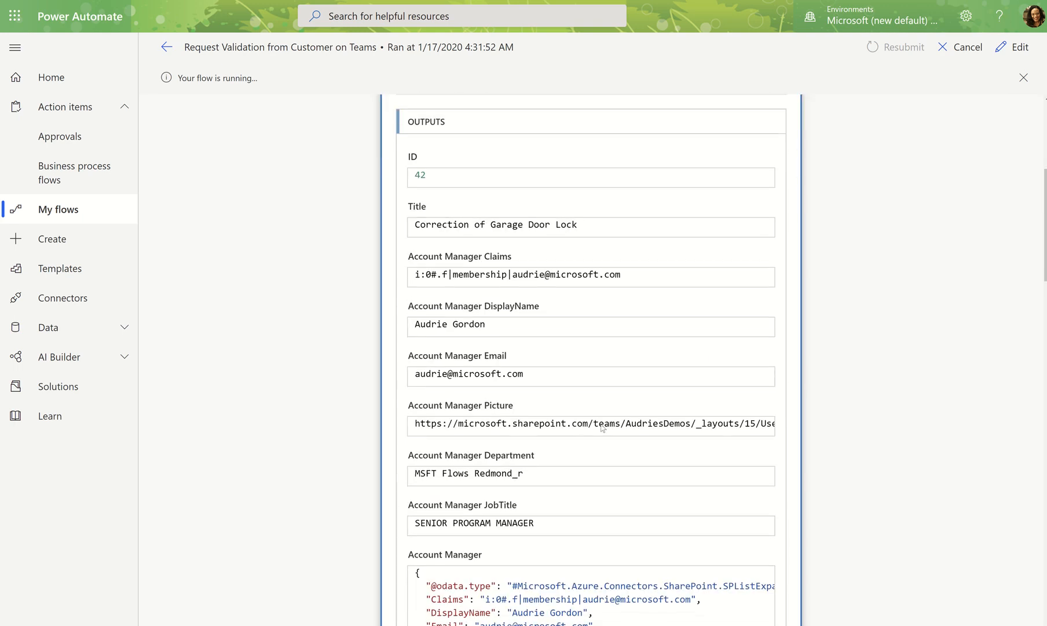
pyautogui.scroll(-3, 602, 423)
pyautogui.scroll(8, 601, 414)
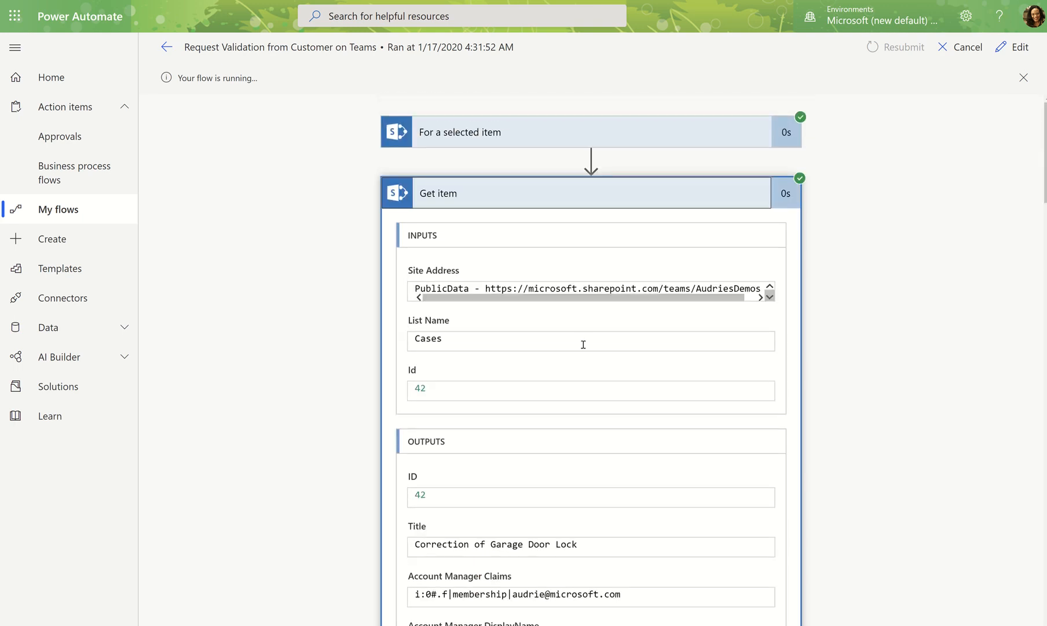
pyautogui.click(598, 202)
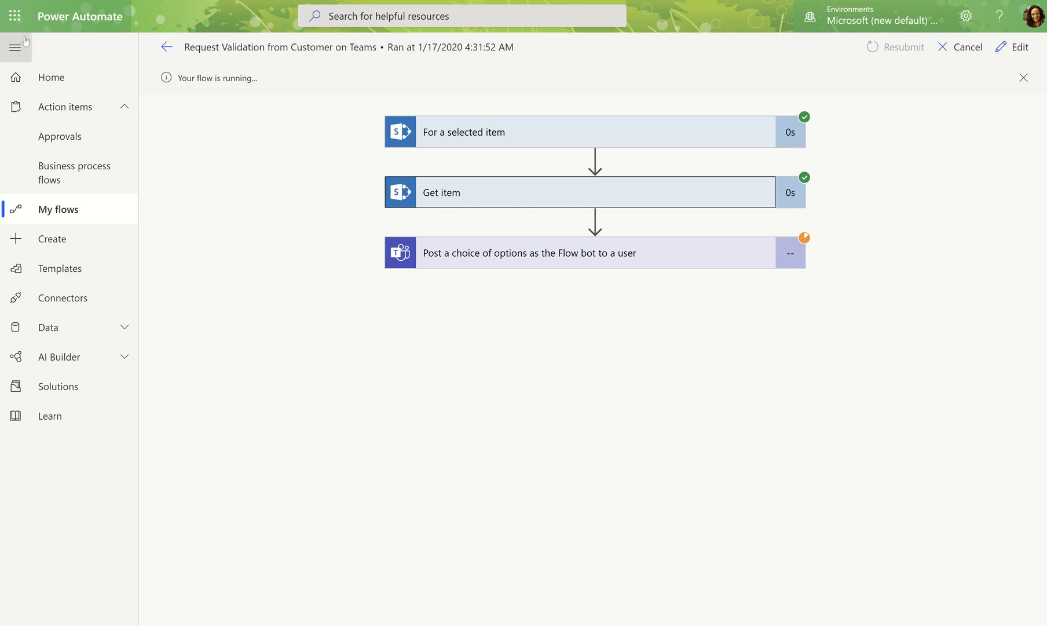
# Open Microsoft Teams in a new tab and go to the Flow bot chat to view the validation request
pyautogui.click(15, 15)
pyautogui.click(199, 236)
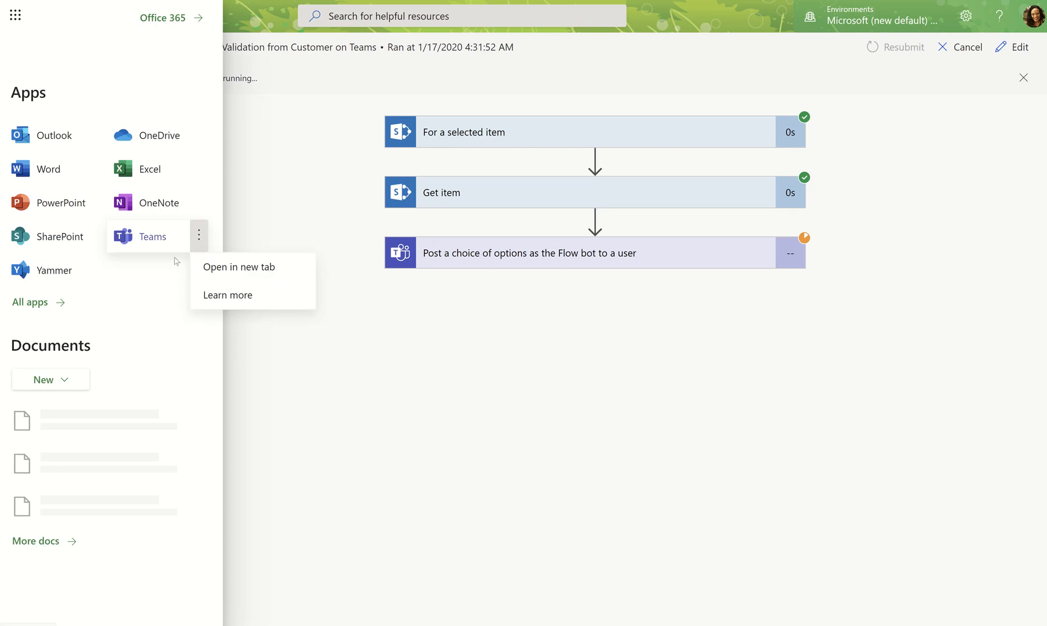
pyautogui.click(229, 272)
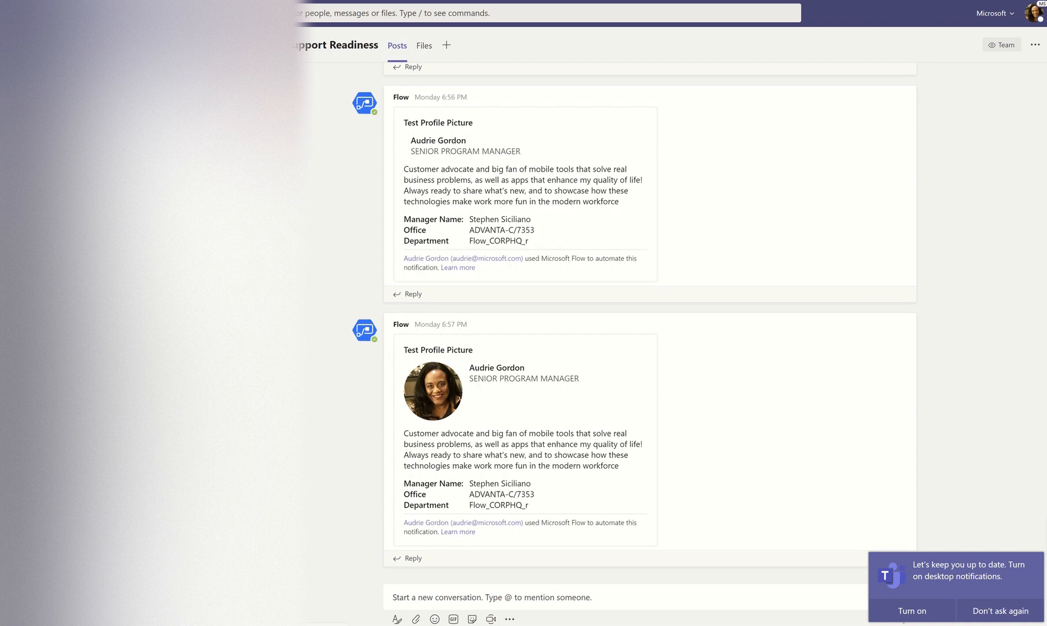
pyautogui.click(19, 75)
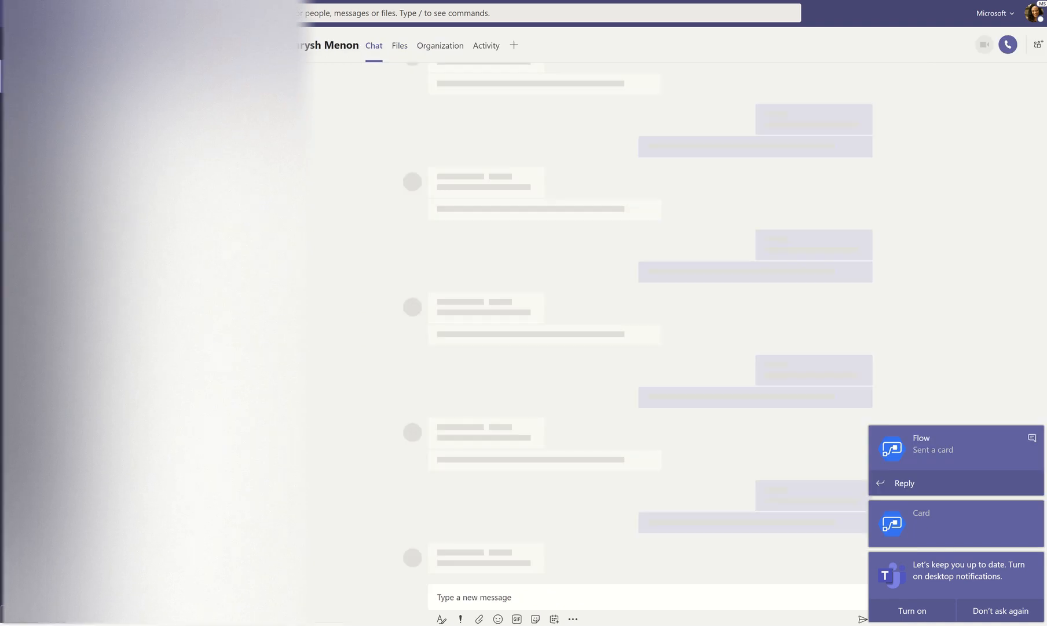
pyautogui.click(156, 103)
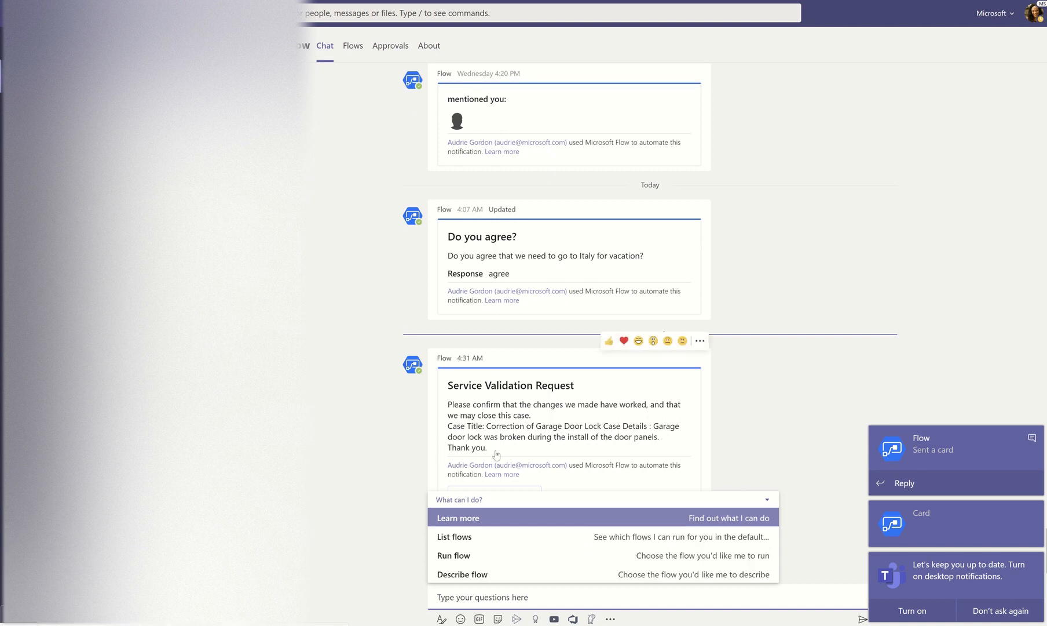
# Answer the Service Validation Request with "Need more time to validate changes." and submit the comment "Our team is out on an off-site"
pyautogui.click(794, 490)
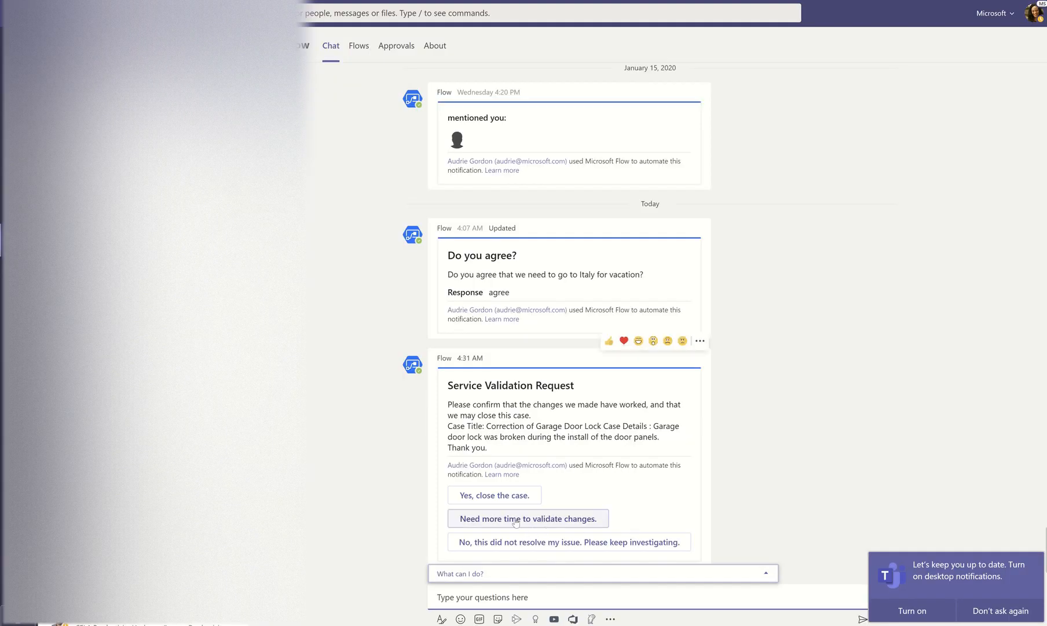
pyautogui.click(516, 522)
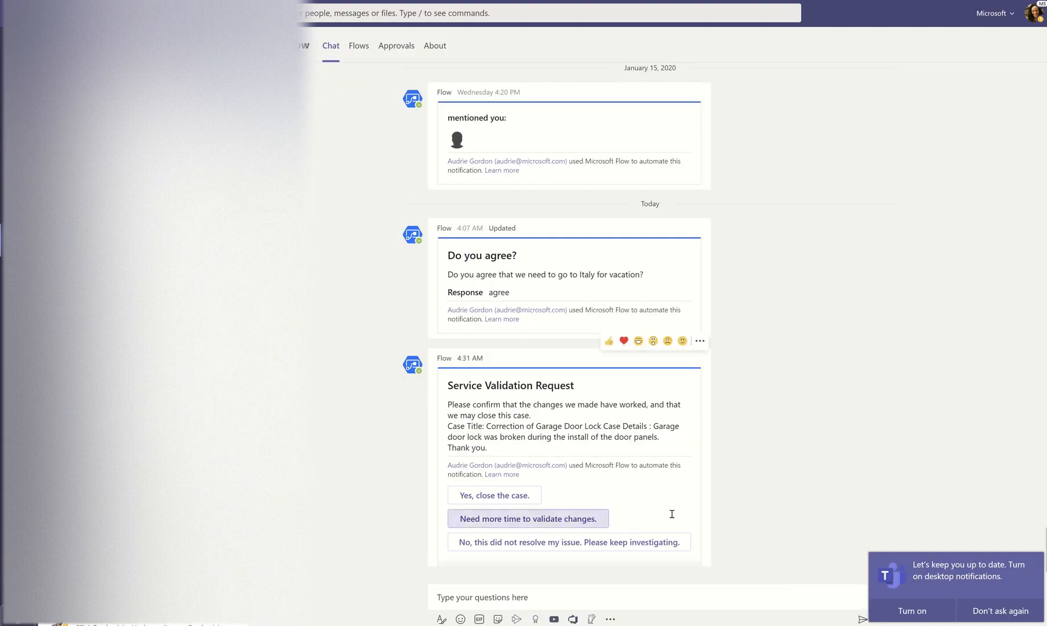
pyautogui.click(500, 514)
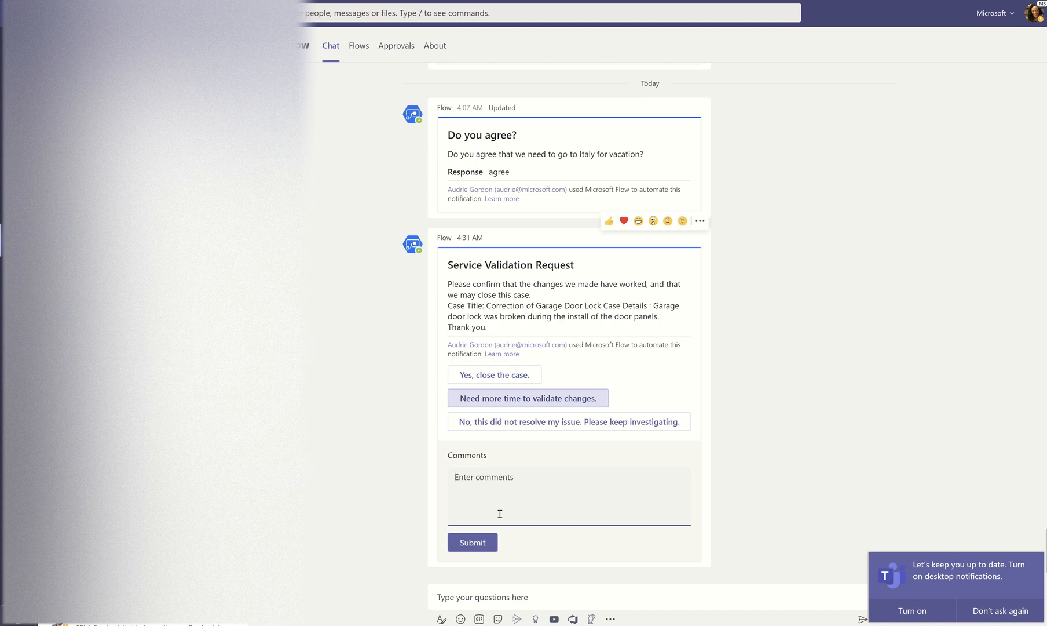
pyautogui.write('Our team id')
pyautogui.press('BackSpace')
pyautogui.write('s out on an off-site')
pyautogui.click(466, 546)
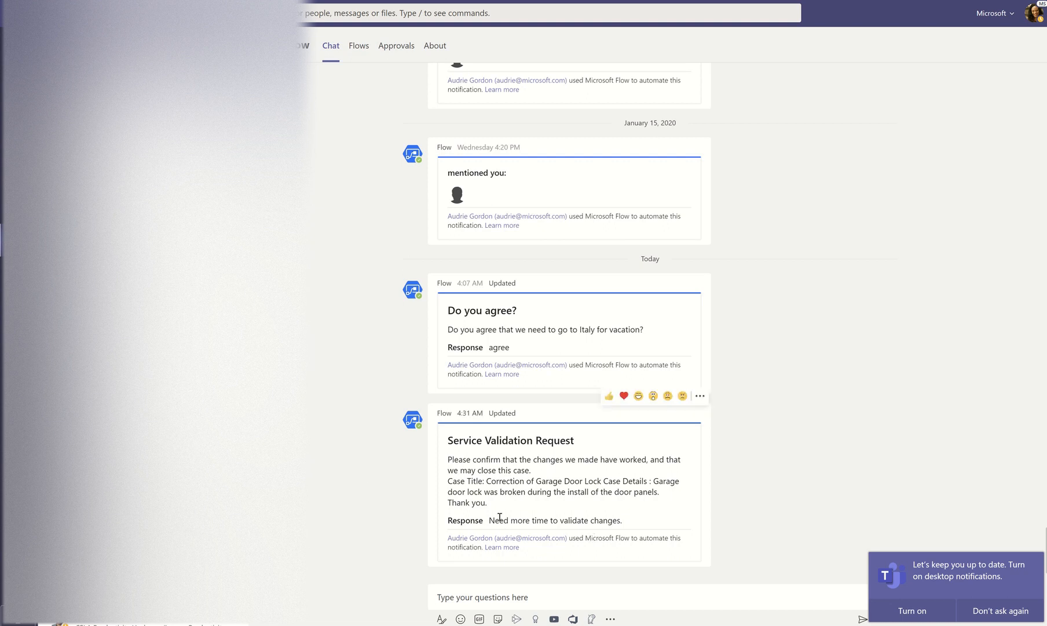
pyautogui.moveTo(491, 521); pyautogui.dragTo(631, 523)
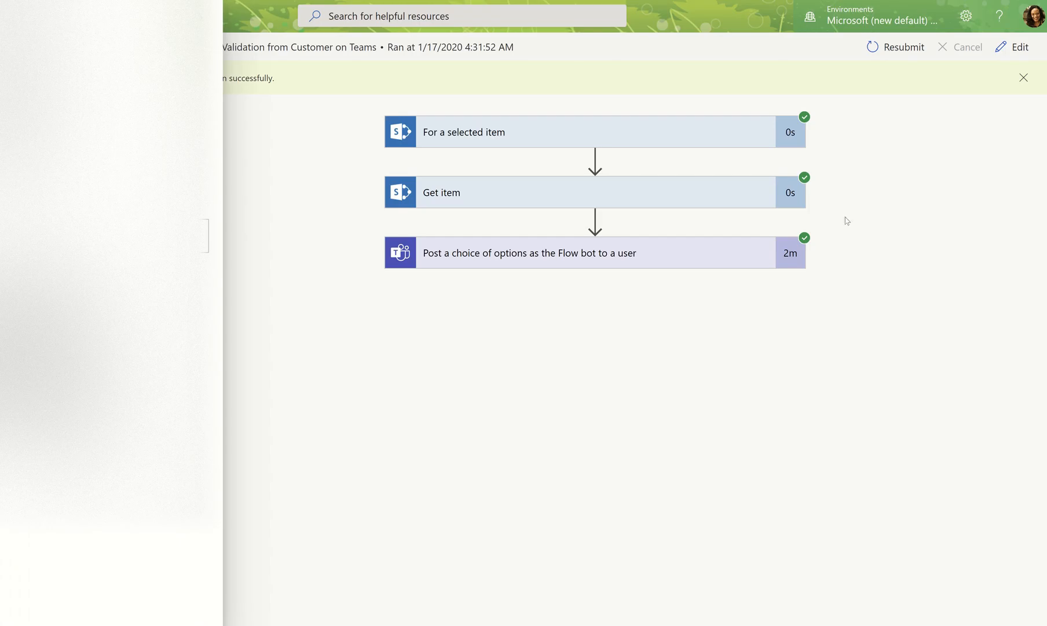
# Edit the flow in Power Automate and add blank lines around Case Title and Case Details in the Flow bot action's message
pyautogui.click(1015, 47)
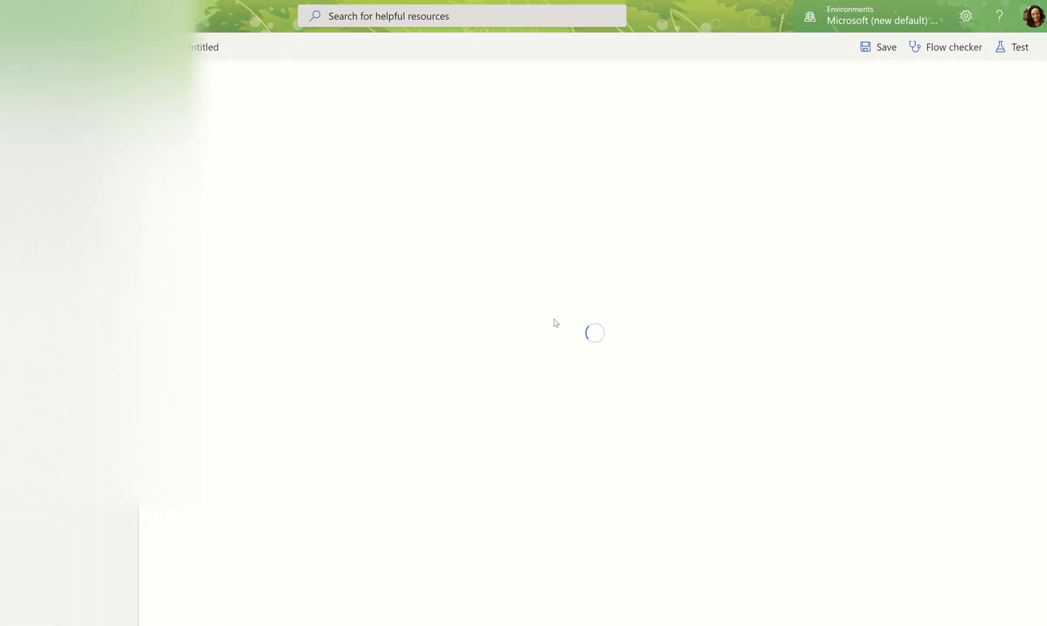
pyautogui.click(546, 216)
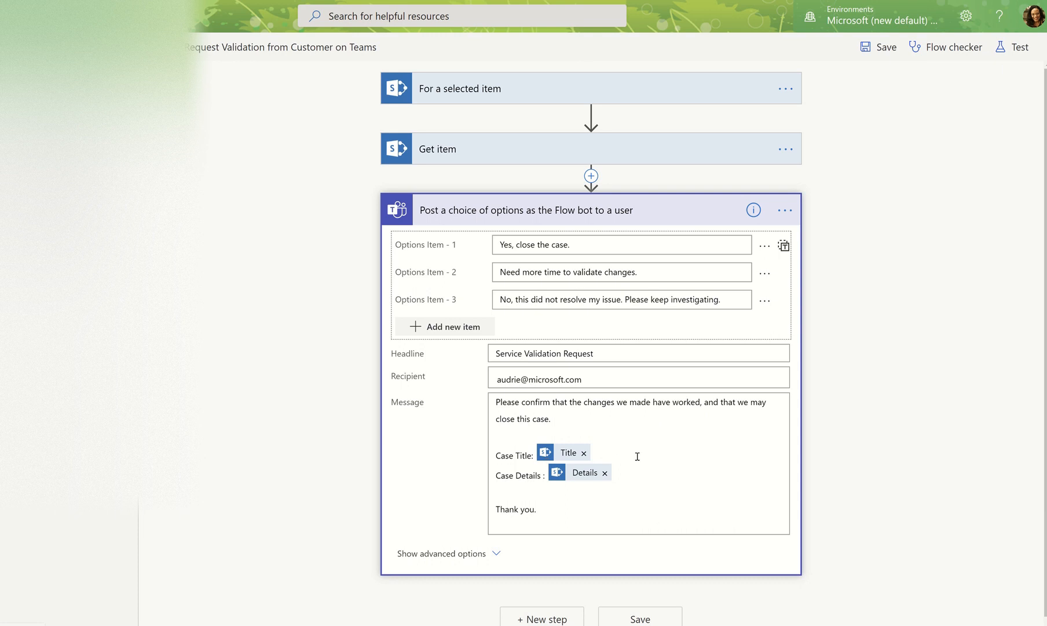
pyautogui.click(586, 418)
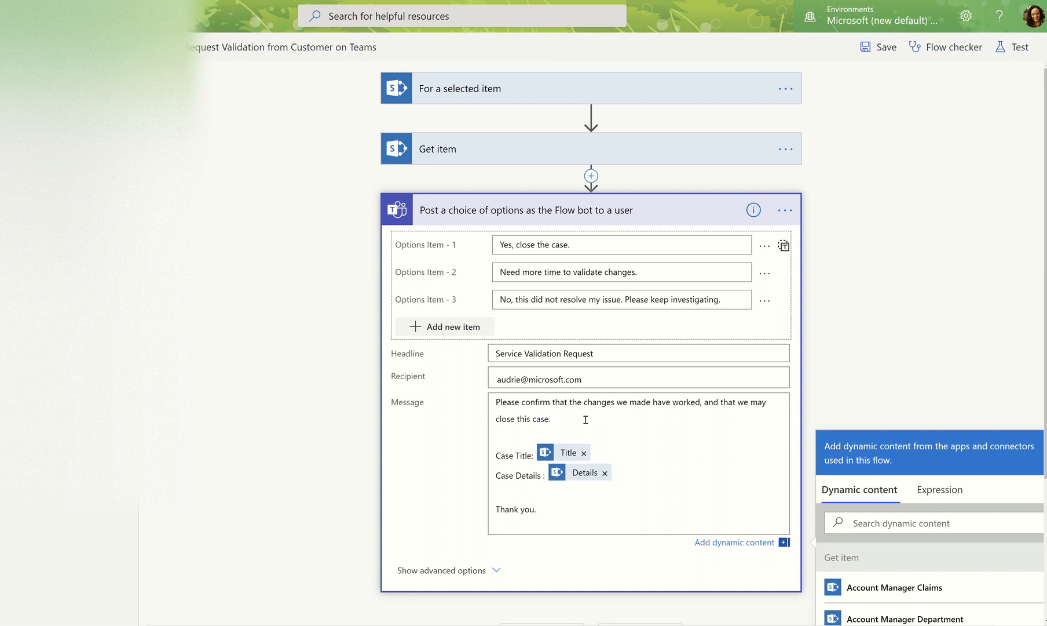
pyautogui.press('Return')
pyautogui.click(603, 467)
pyautogui.press('Return')
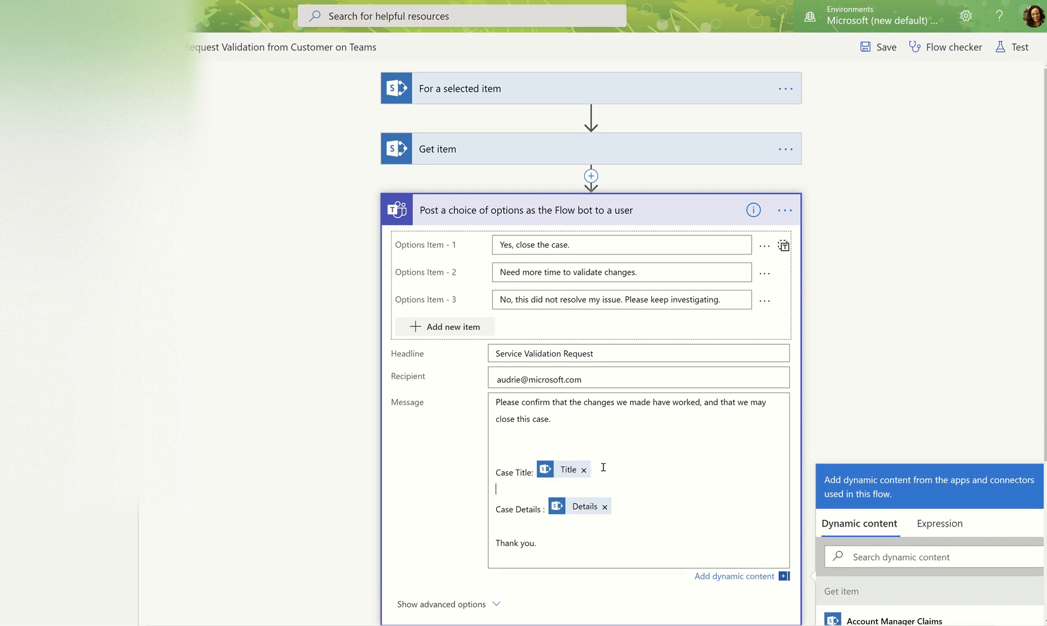
pyautogui.press('Return')
pyautogui.scroll(-4, 707, 484)
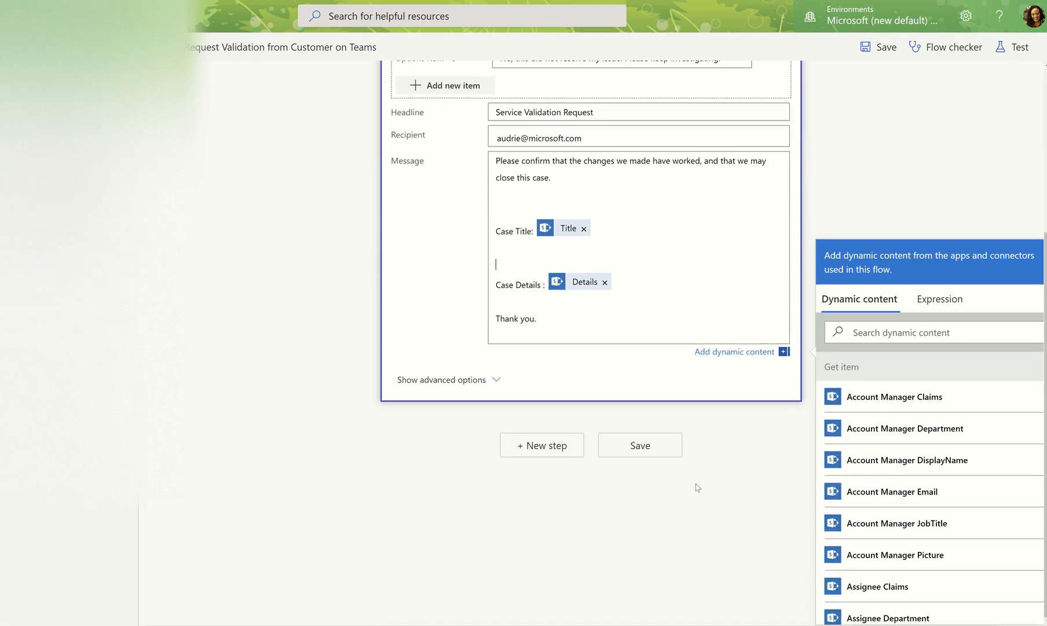
pyautogui.click(548, 297)
pyautogui.press('Return')
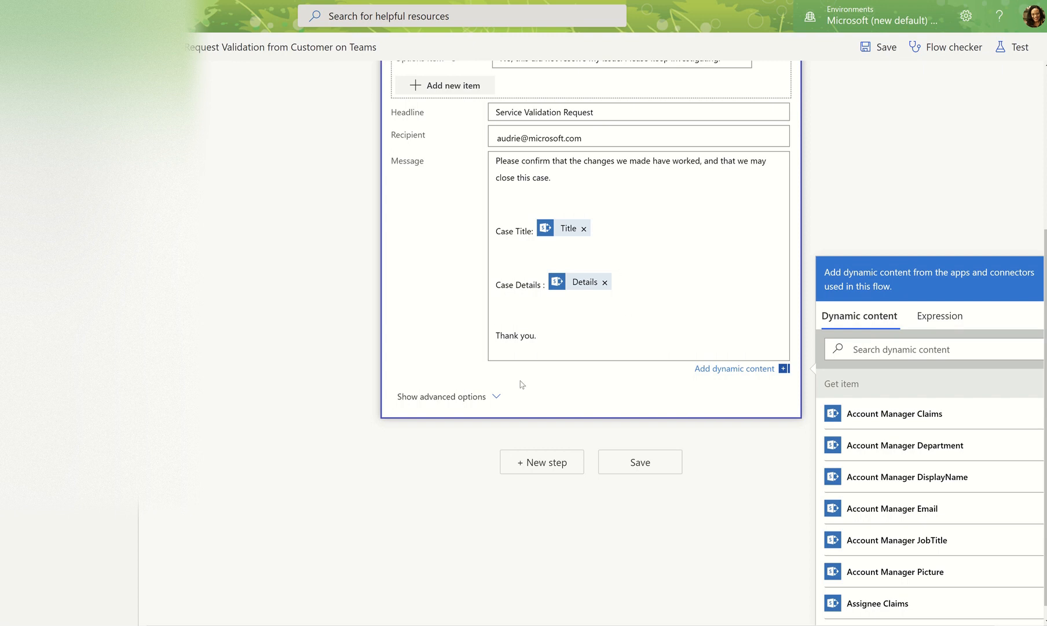
# Show the advanced options of the "Post a choice of options as the Flow bot to a user" action
pyautogui.scroll(5, 522, 384)
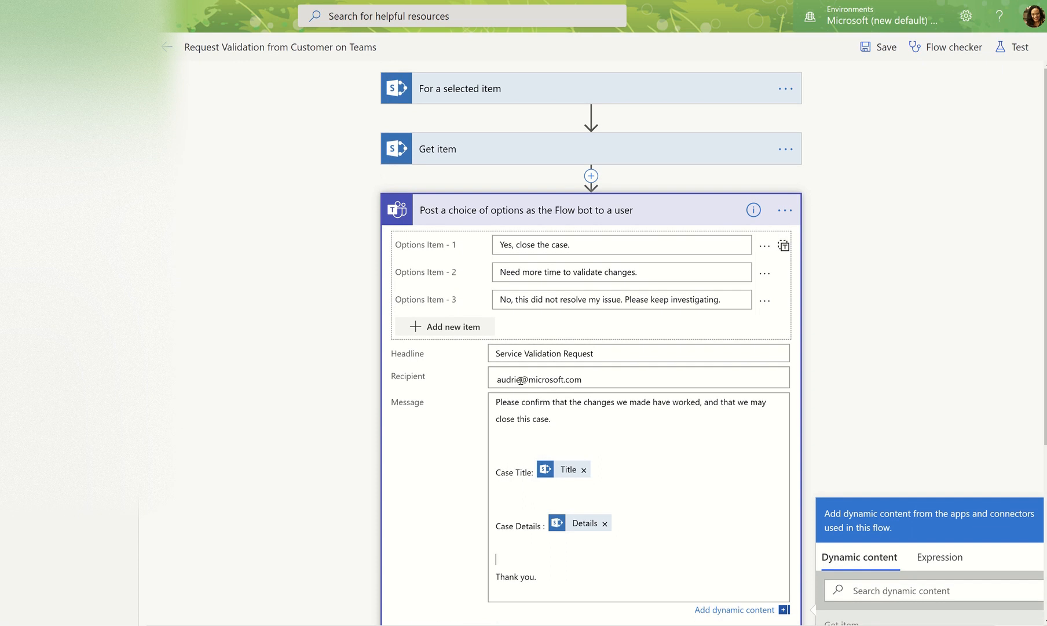
pyautogui.scroll(-5, 521, 379)
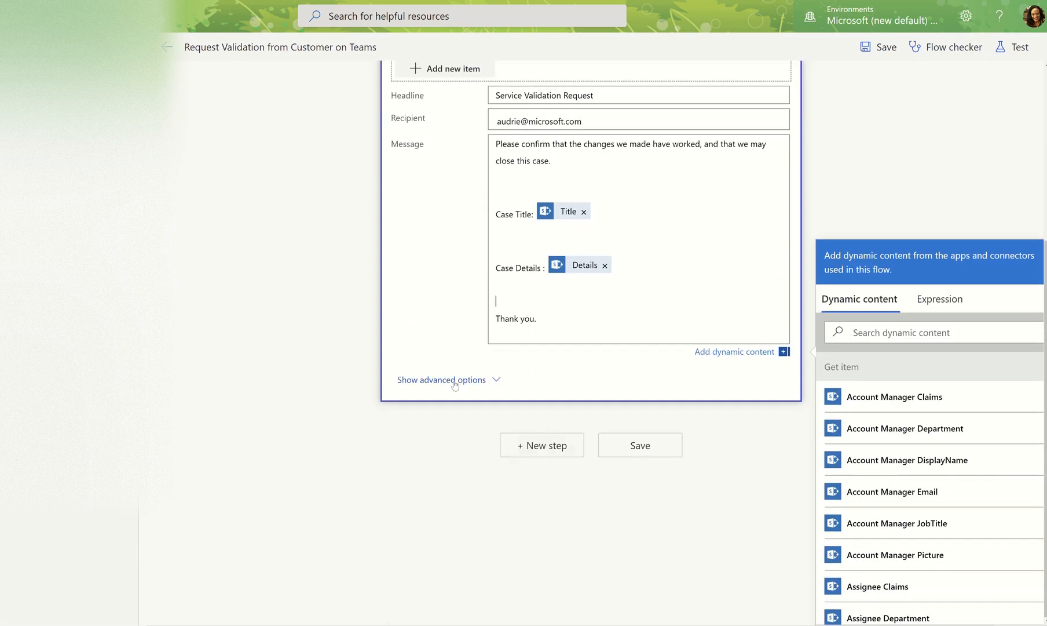
pyautogui.click(464, 395)
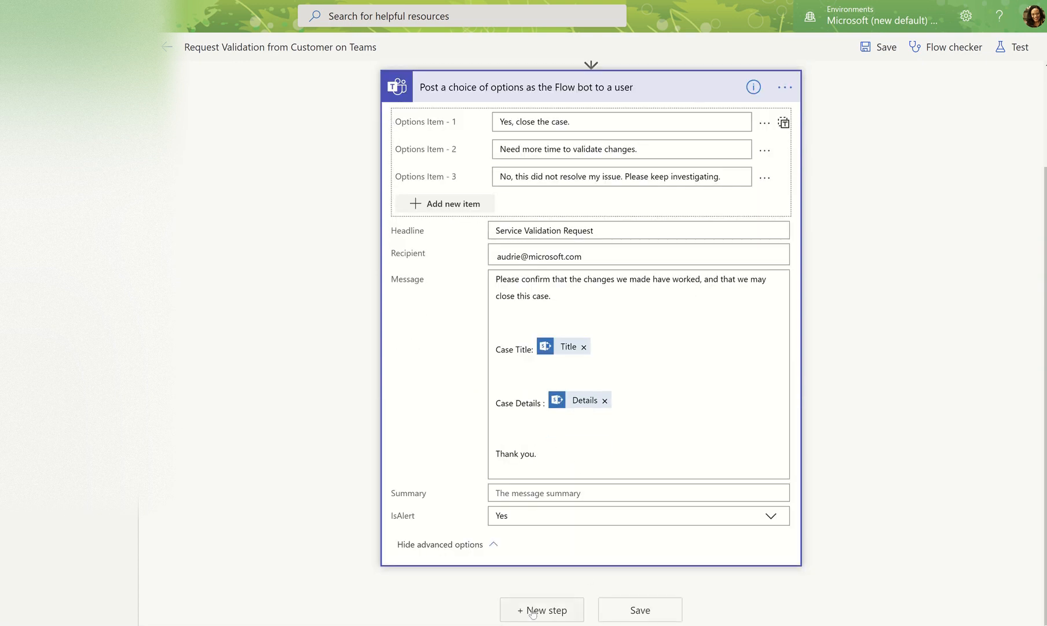
# Add an Office 365 Outlook "Send an email (V2)" action as a new step at the end of the flow
pyautogui.click(532, 611)
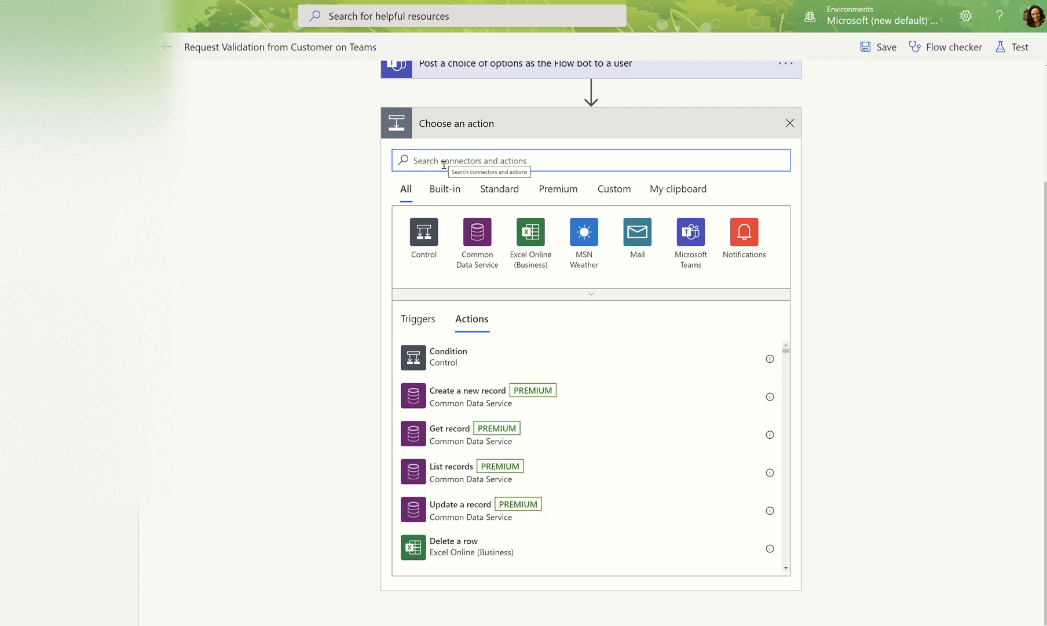
pyautogui.write('s')
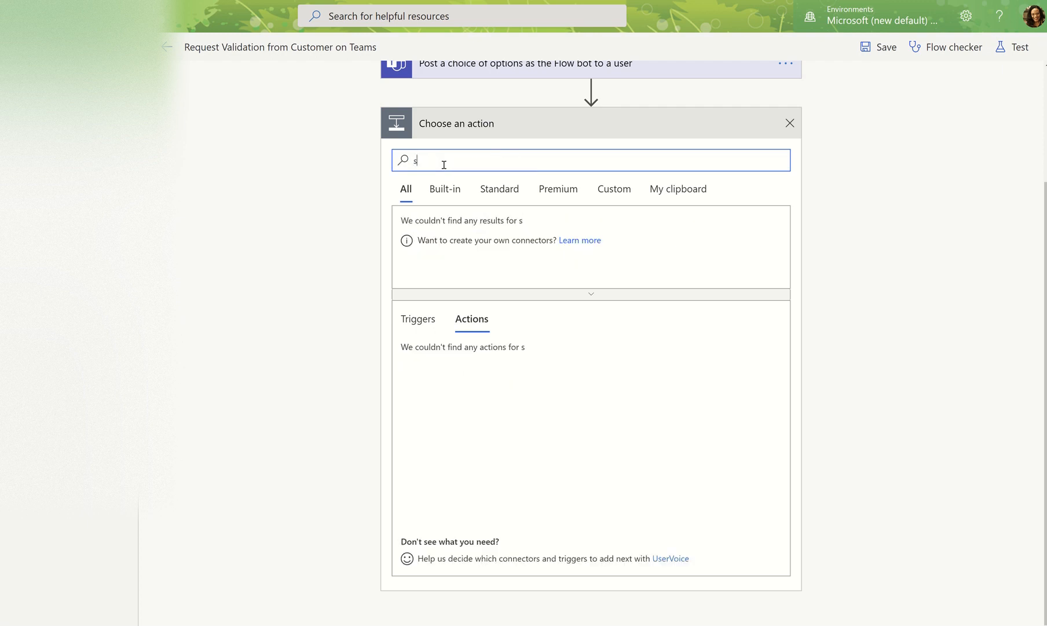
pyautogui.write('end an email')
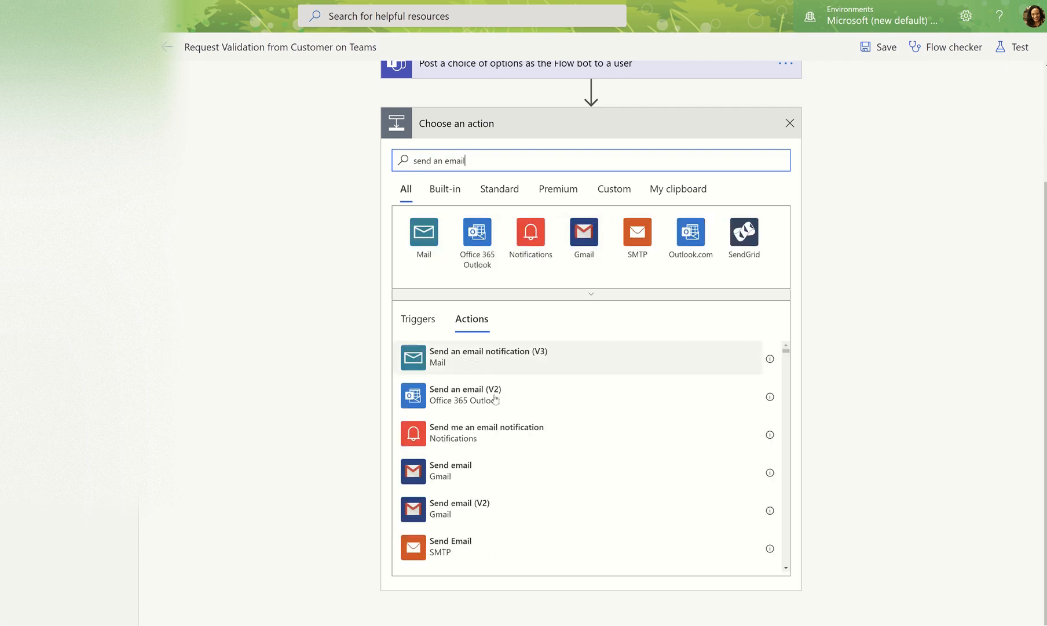
pyautogui.click(453, 406)
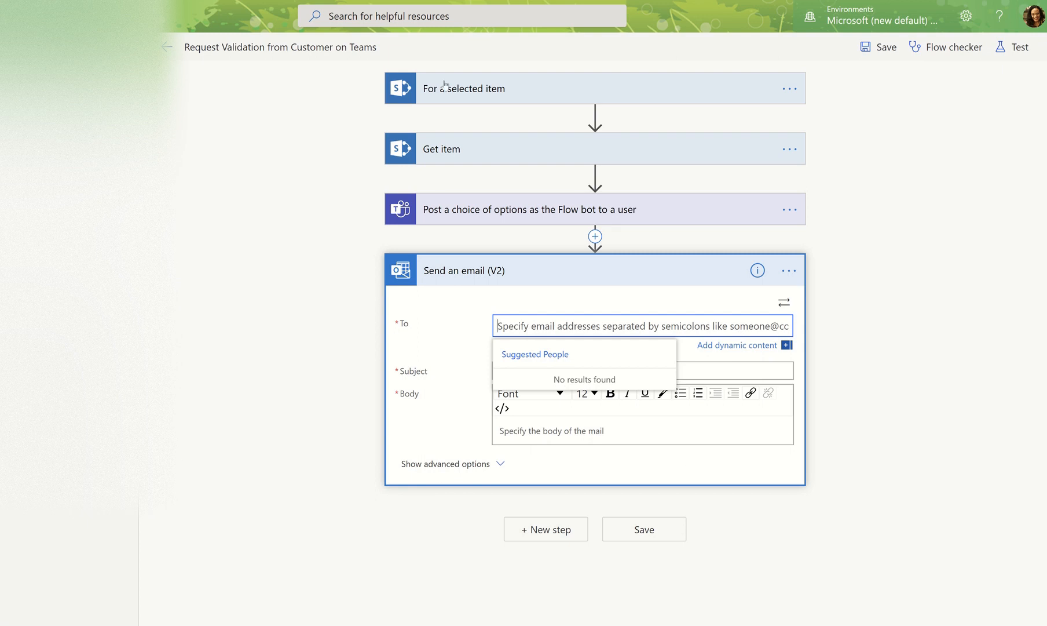
# Set the email's recipient to the User email dynamic content from "For a selected item"
pyautogui.click(784, 304)
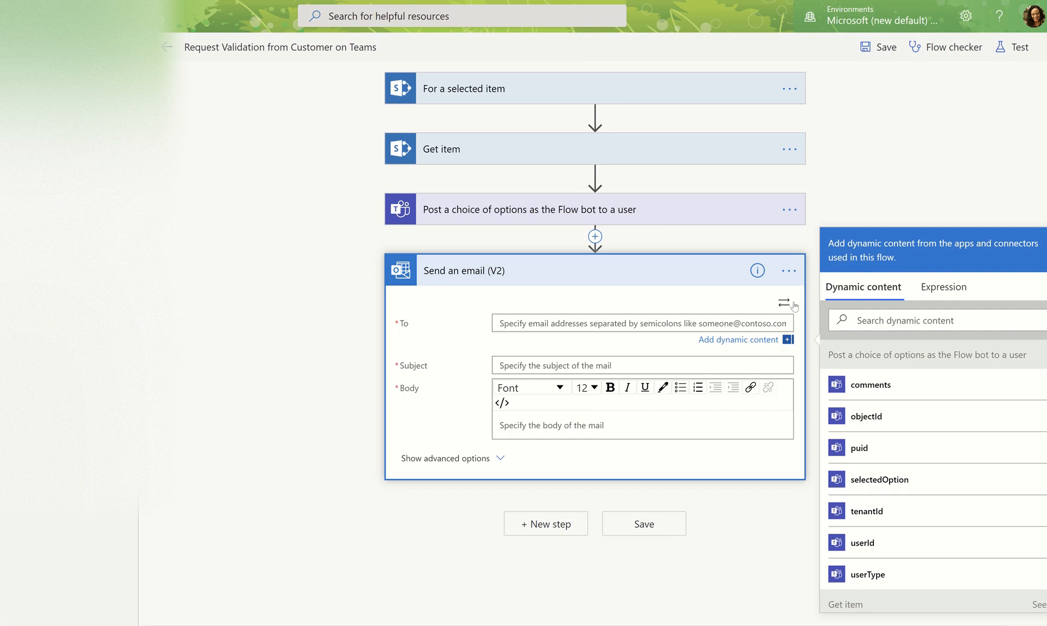
pyautogui.scroll(-3, 930, 423)
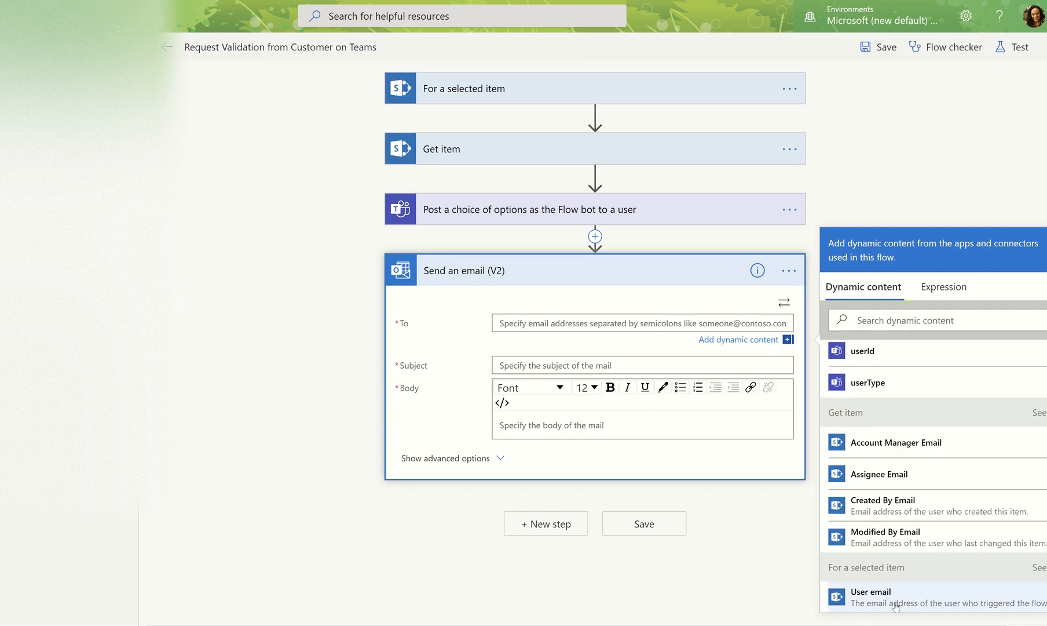
pyautogui.click(927, 591)
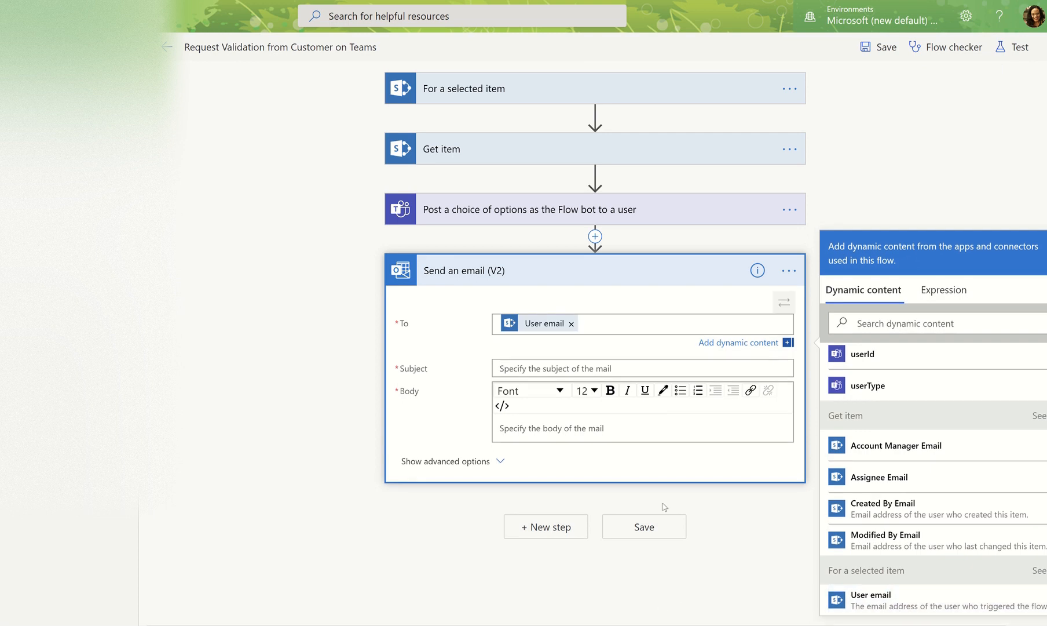
# Set the email subject to "Validation Response has been provided for ID:" followed by the ID dynamic content from Get item
pyautogui.click(560, 365)
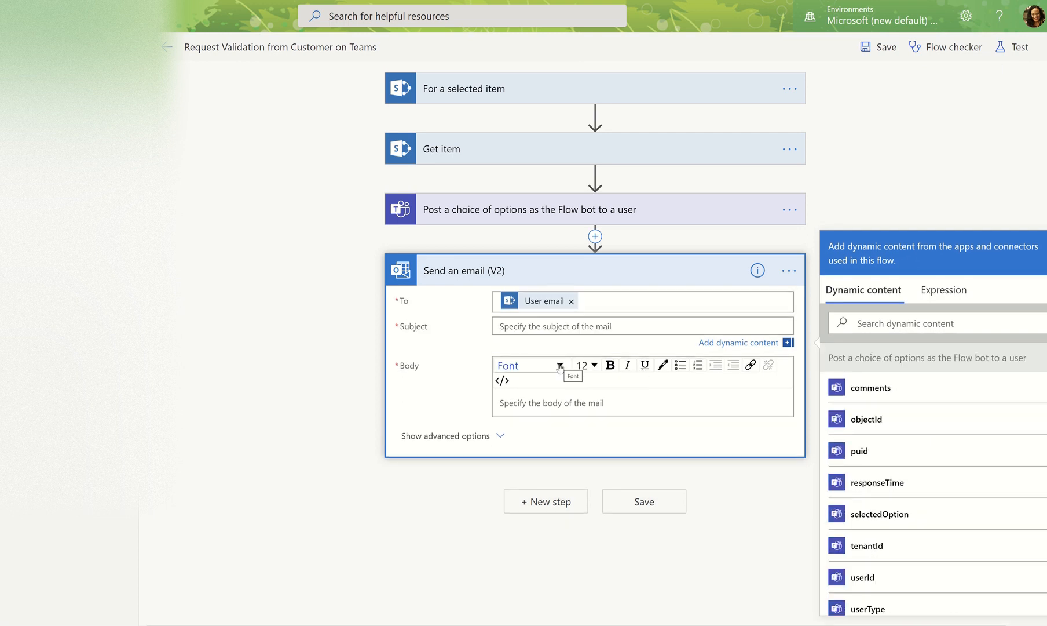
pyautogui.write('V')
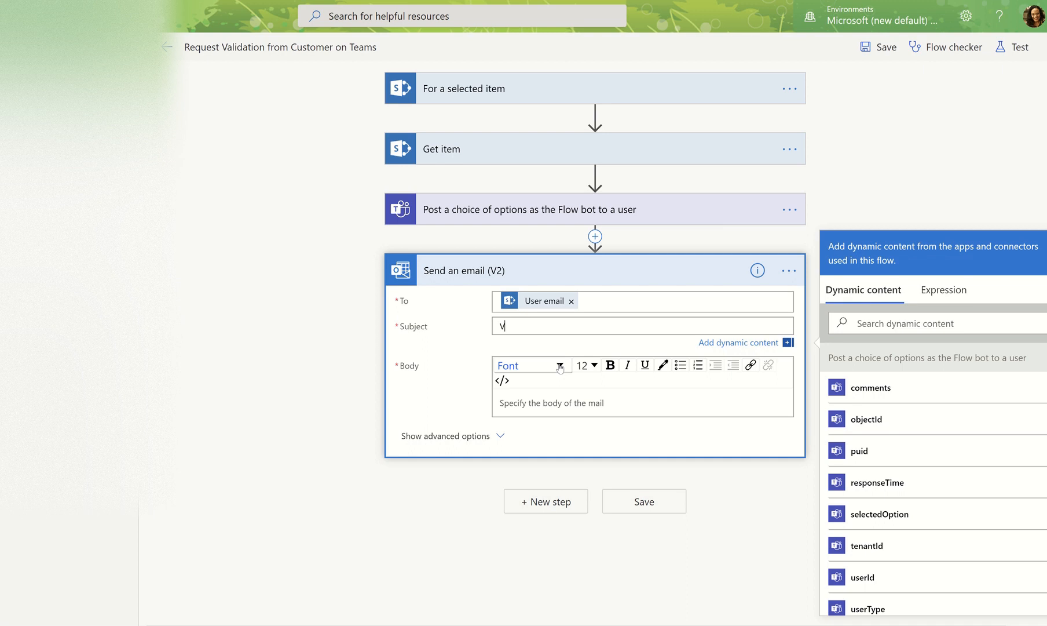
pyautogui.write('alidation Response has been provided')
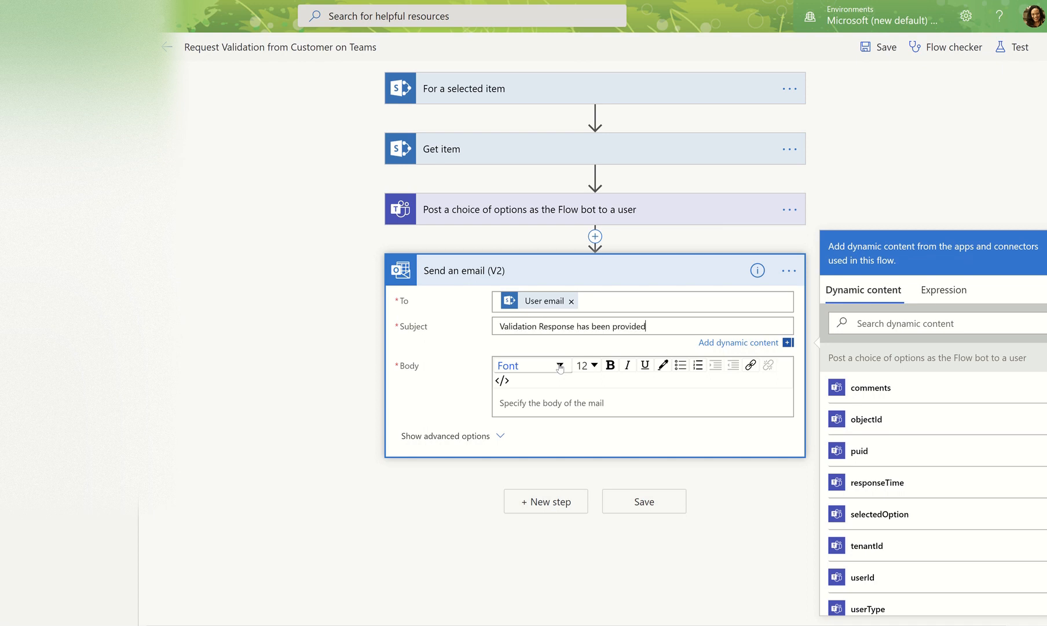
pyautogui.write(' for ID:')
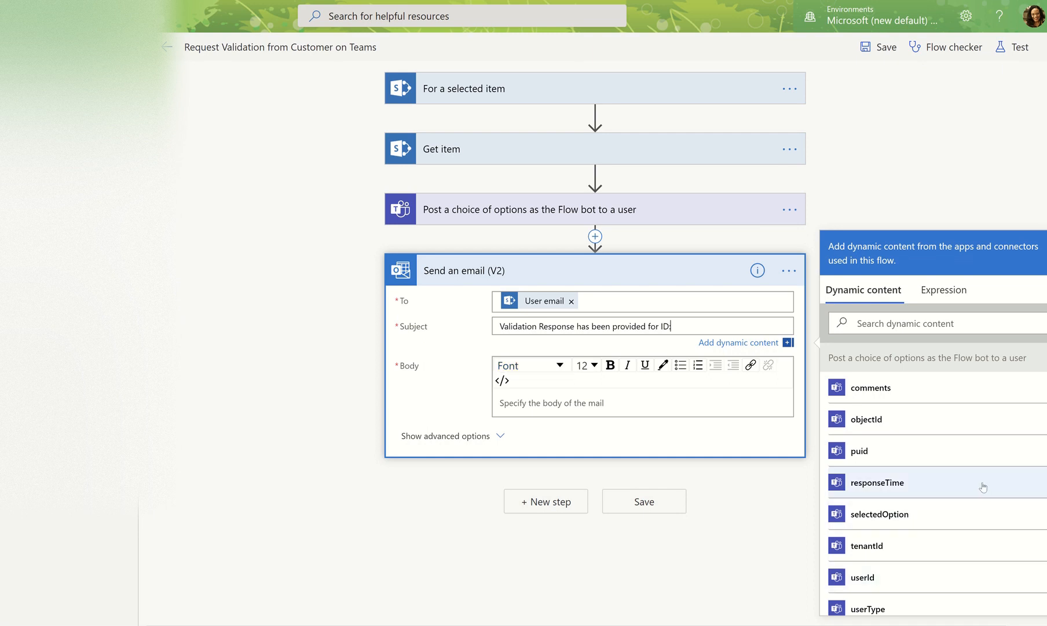
pyautogui.scroll(-2, 984, 486)
pyautogui.scroll(-8, 983, 486)
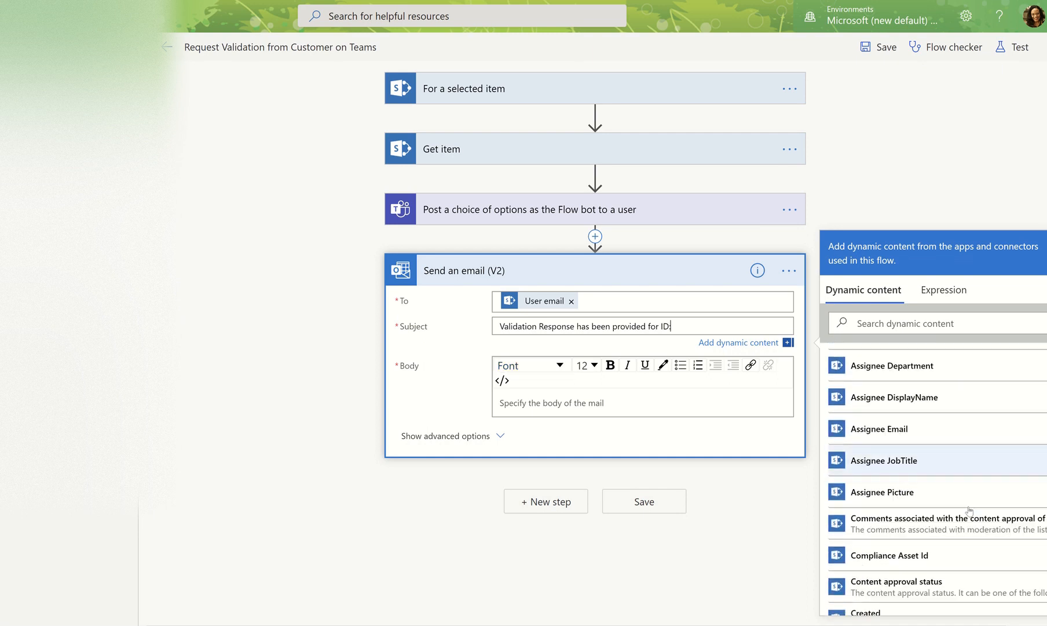
pyautogui.scroll(-4, 963, 512)
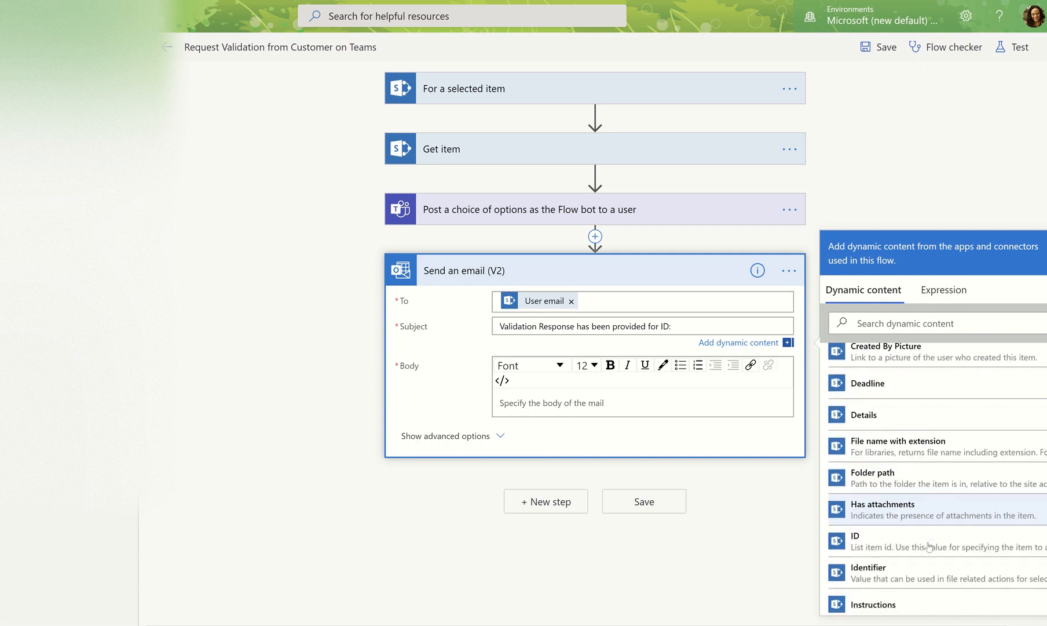
pyautogui.click(908, 543)
# Write "The customer responded:" in the email body, followed by the selectedOption dynamic content from the Flow bot action
pyautogui.scroll(7, 913, 516)
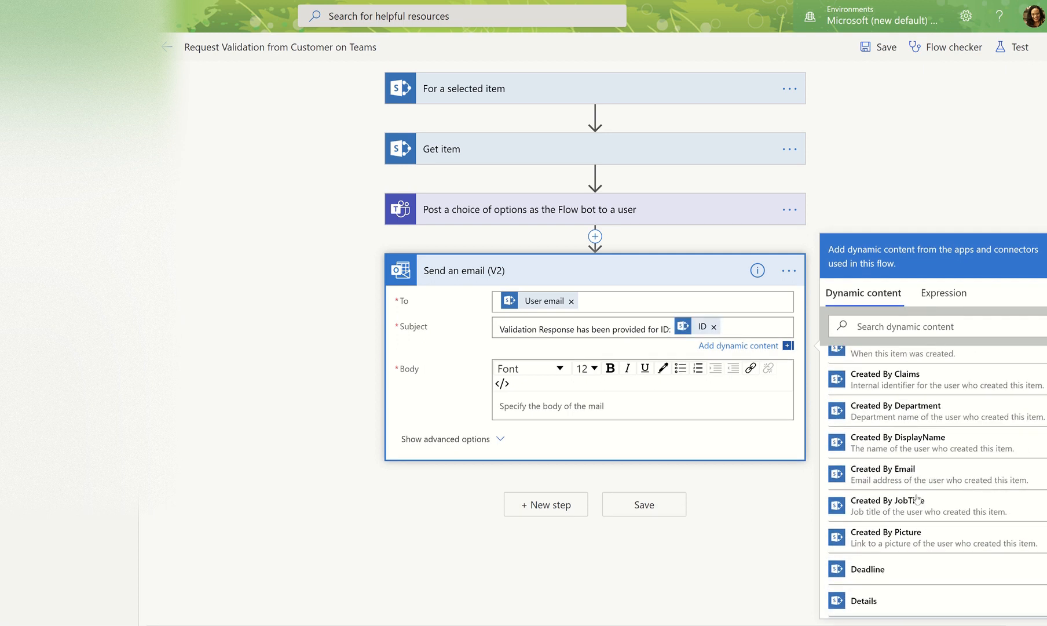
pyautogui.scroll(10, 914, 494)
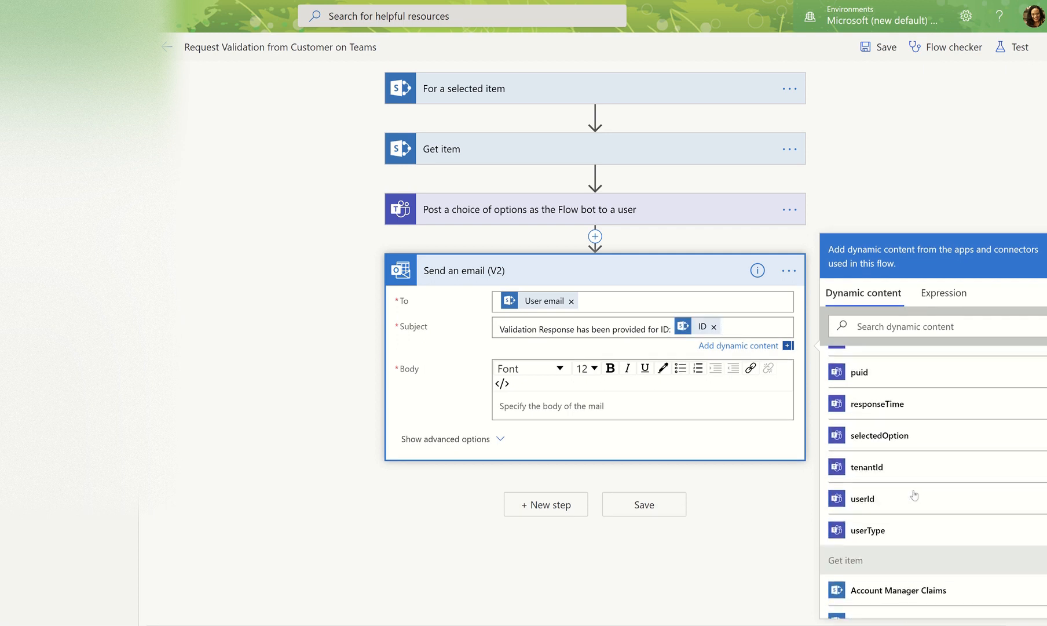
pyautogui.scroll(-3, 868, 504)
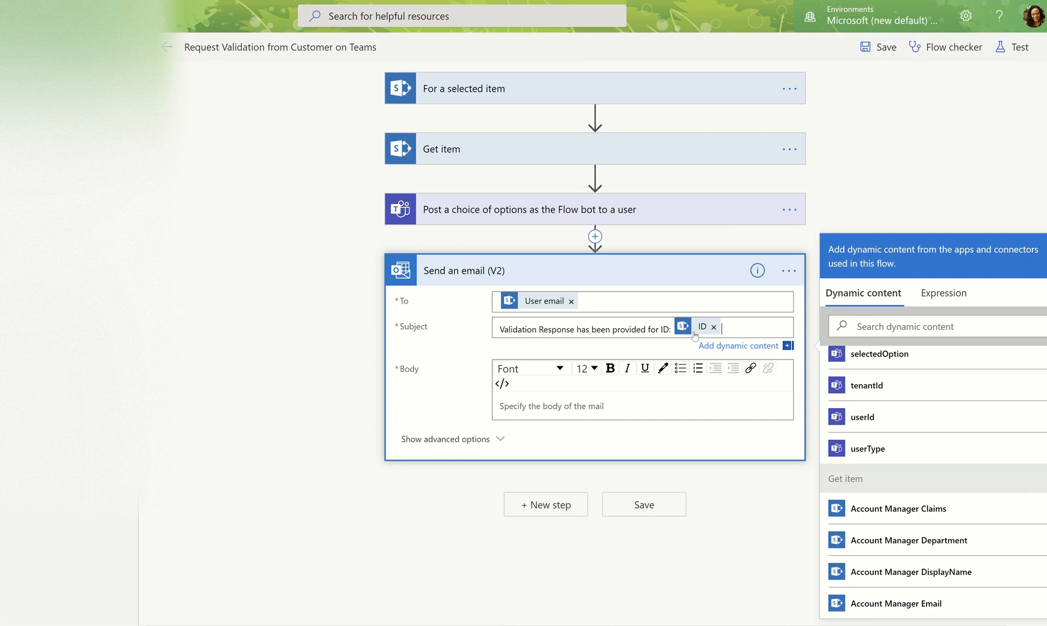
pyautogui.moveTo(703, 332)
pyautogui.click(512, 416)
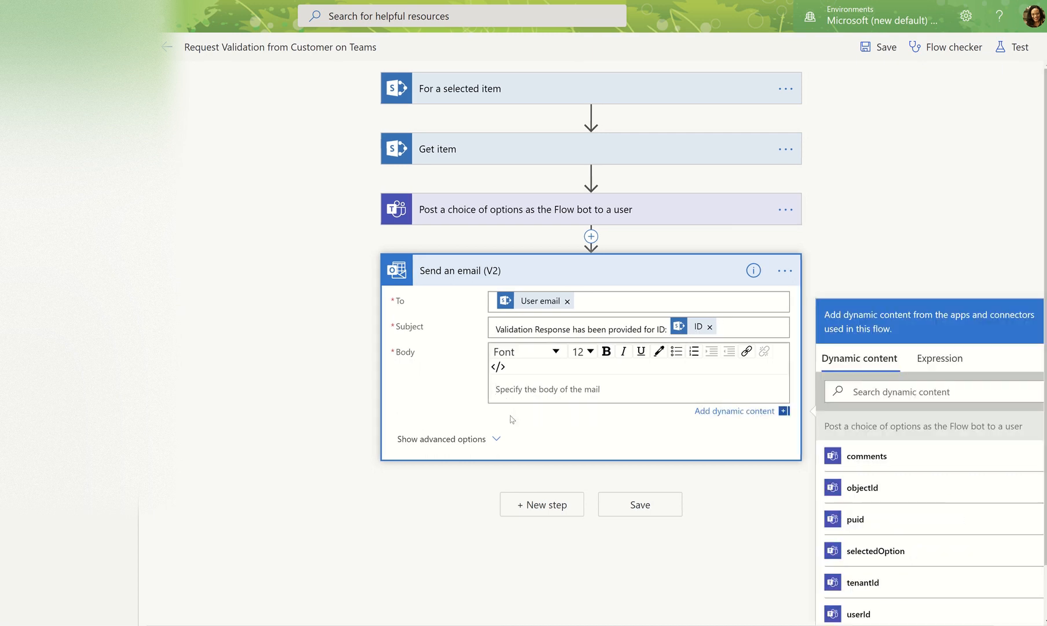
pyautogui.write('The customer responded:')
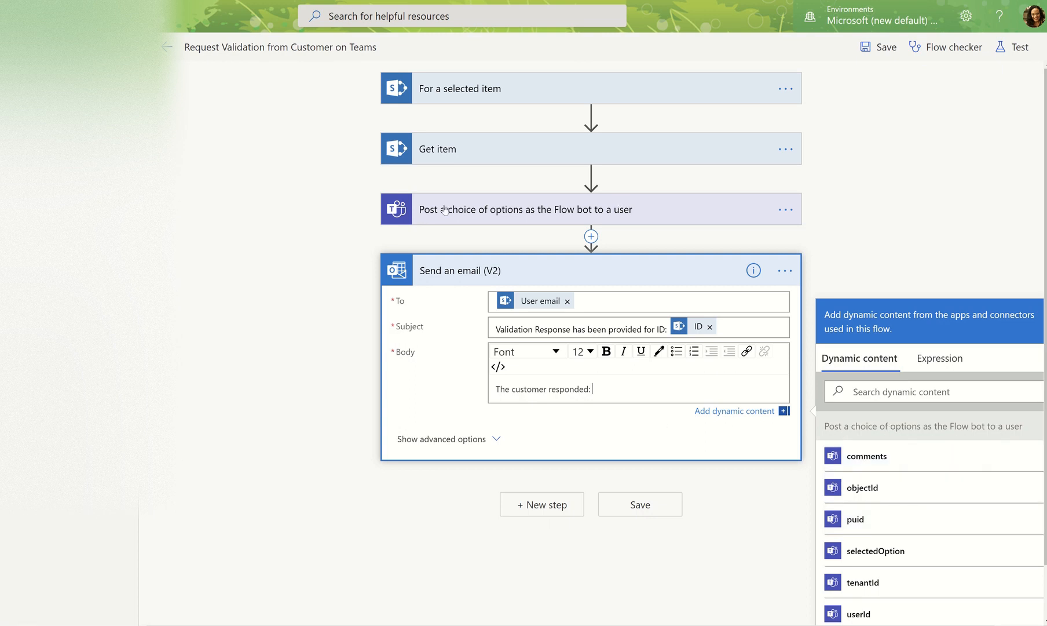
pyautogui.scroll(-2, 935, 500)
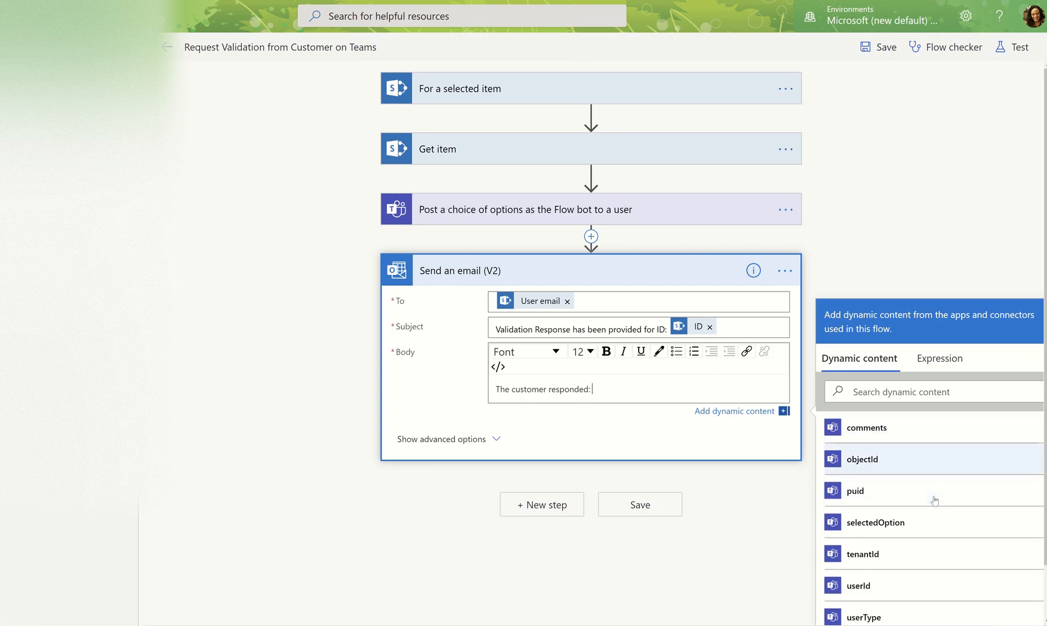
pyautogui.scroll(3, 934, 500)
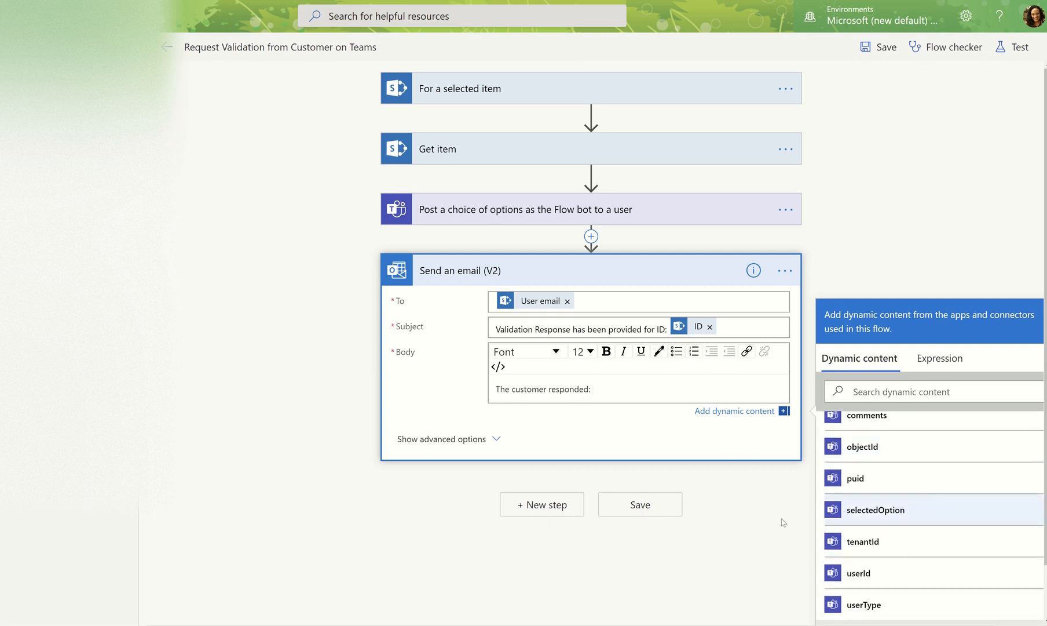
pyautogui.click(913, 518)
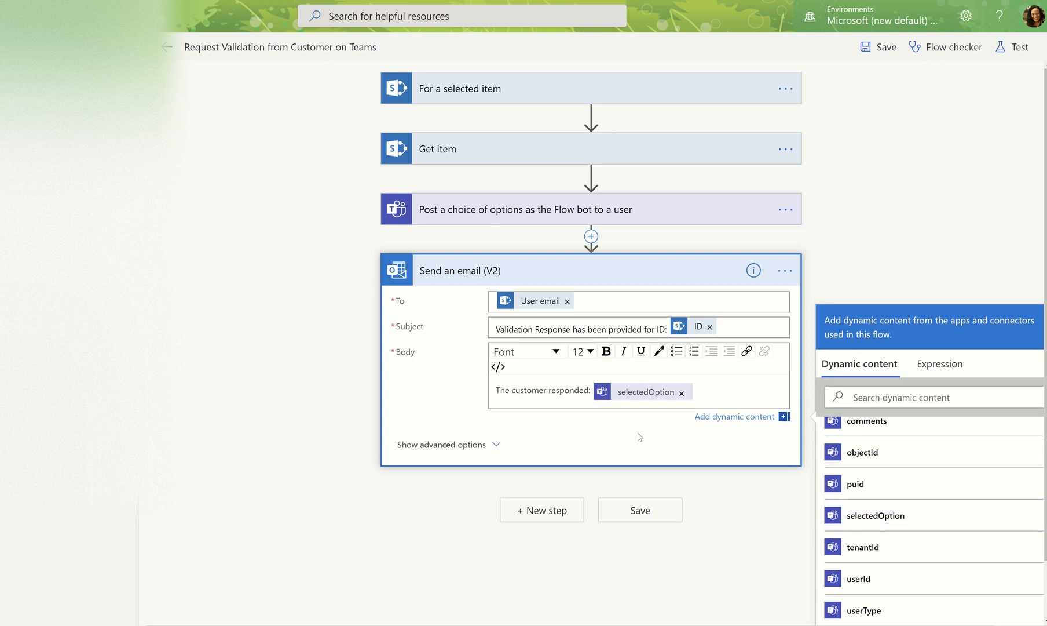
# Check the advanced options of the "Send an email (V2)" action, collapse it and save the flow
pyautogui.click(497, 446)
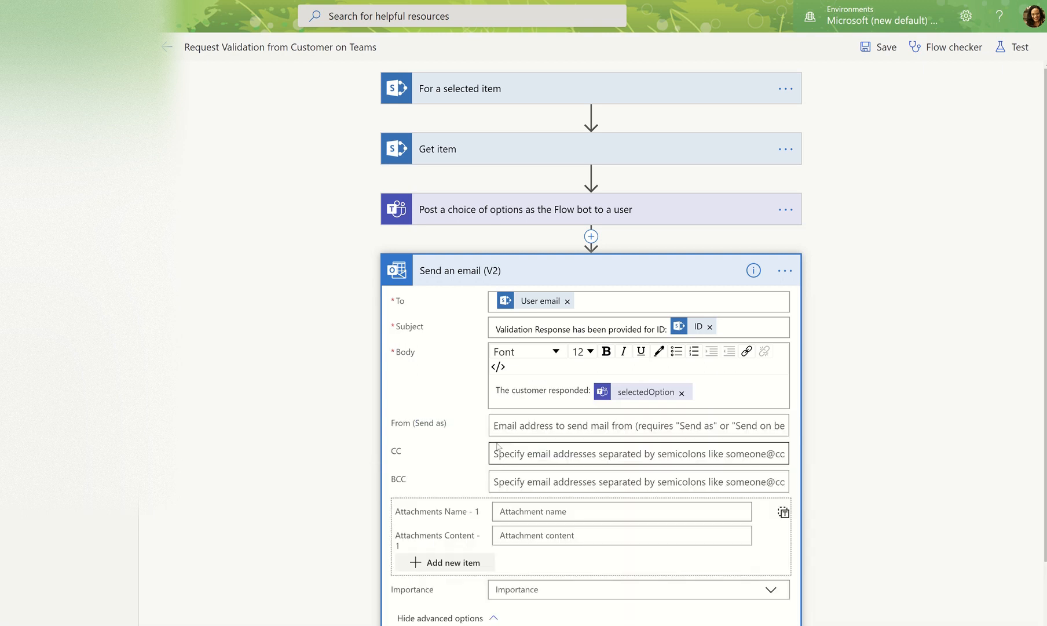
pyautogui.scroll(-2, 475, 498)
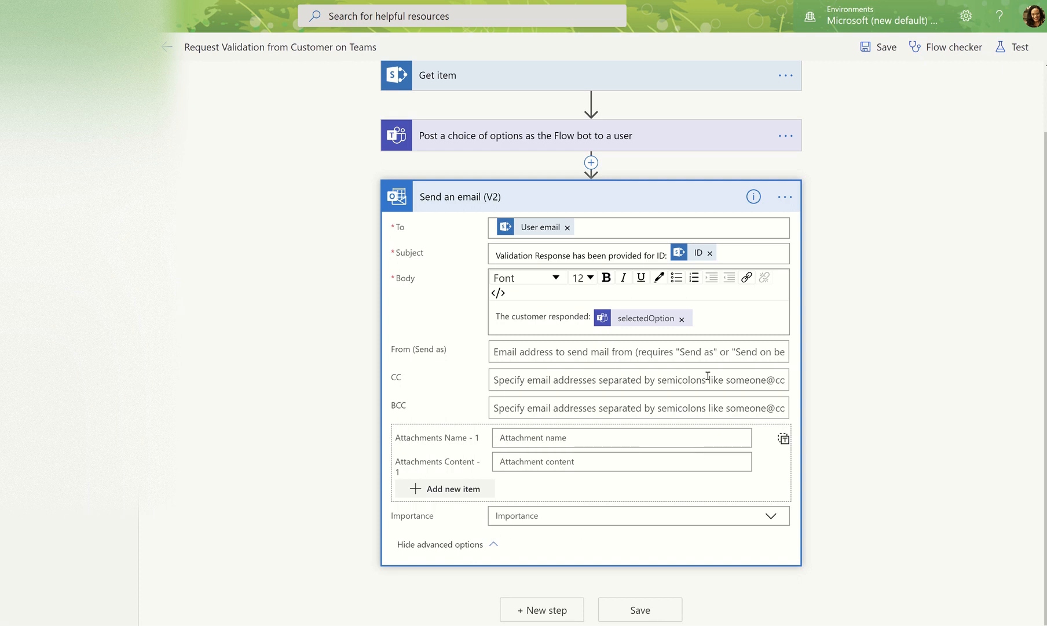
pyautogui.click(644, 209)
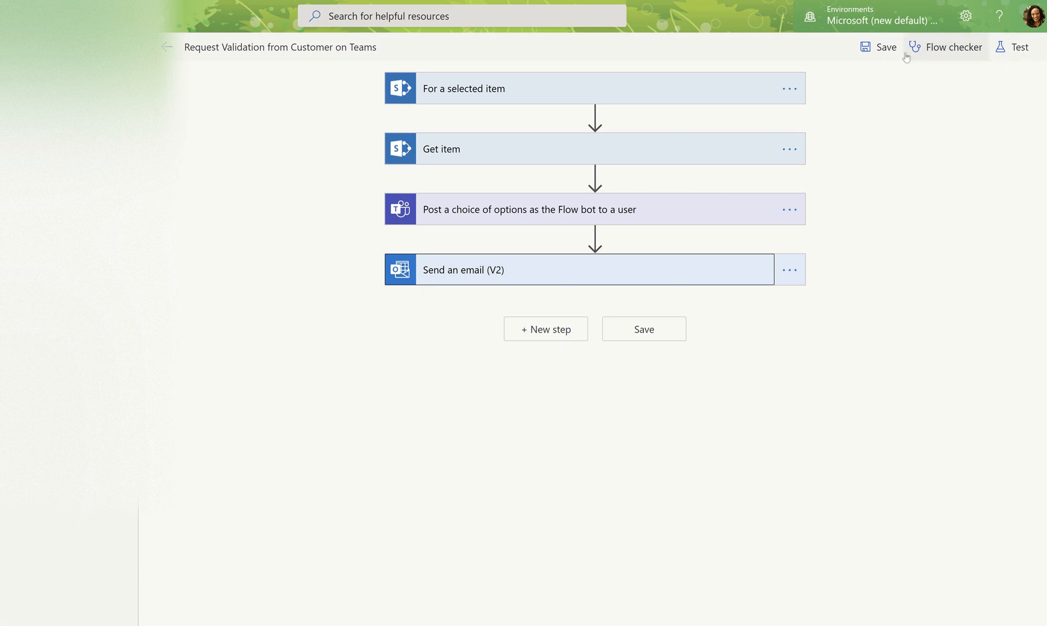
pyautogui.click(883, 49)
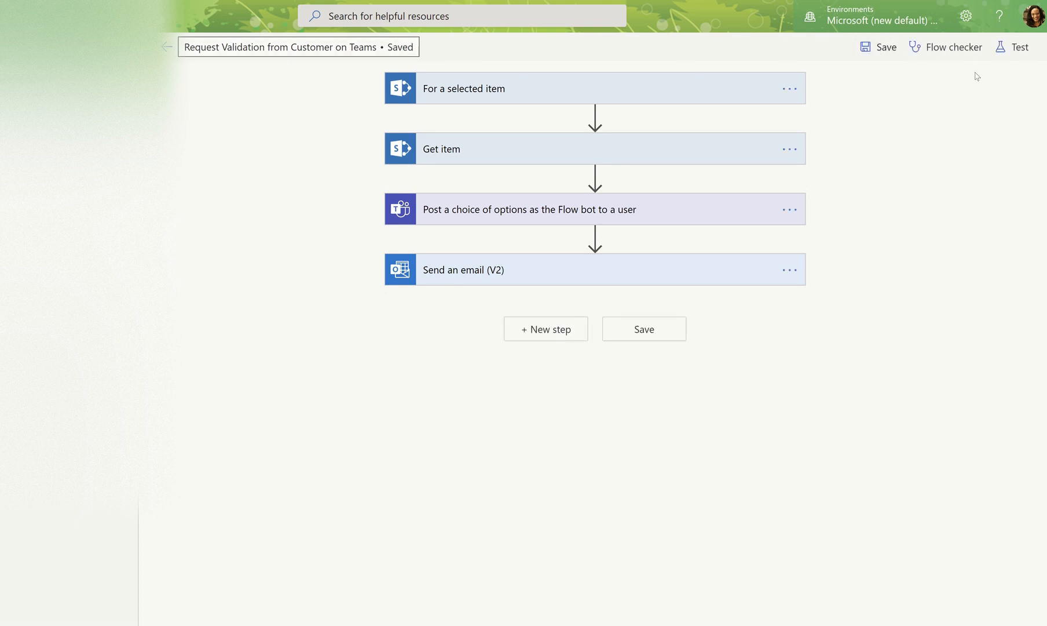
pyautogui.click(1014, 50)
pyautogui.click(856, 114)
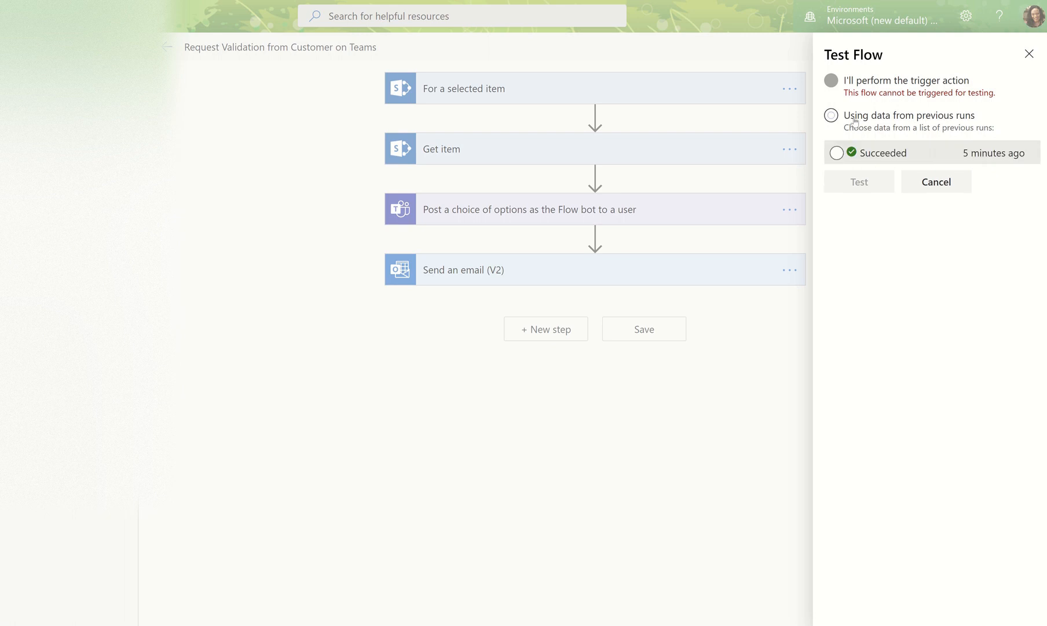
pyautogui.click(863, 155)
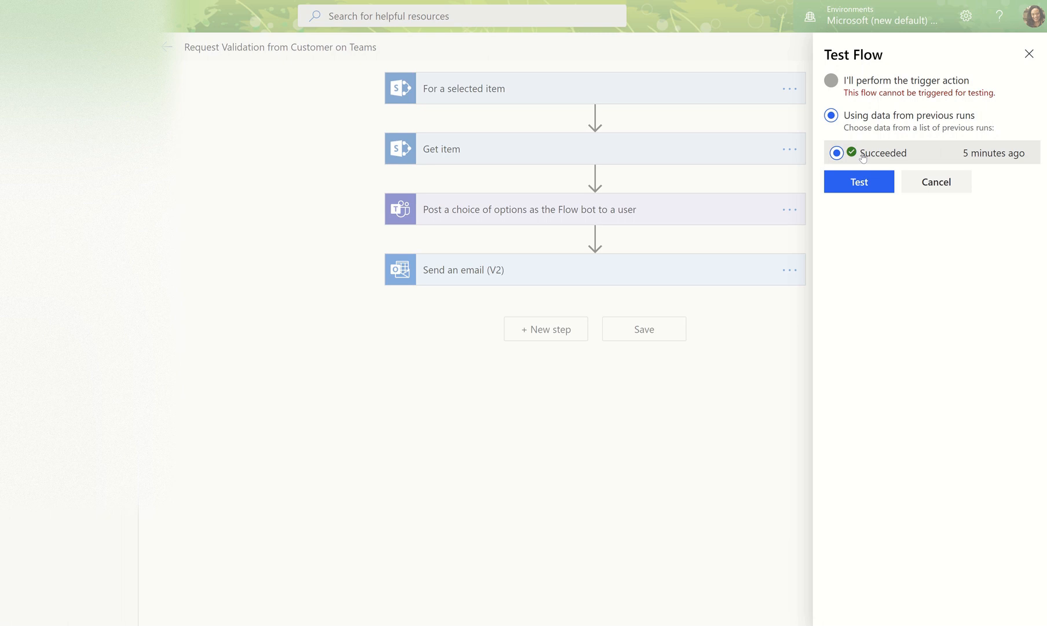
pyautogui.click(952, 194)
pyautogui.click(879, 48)
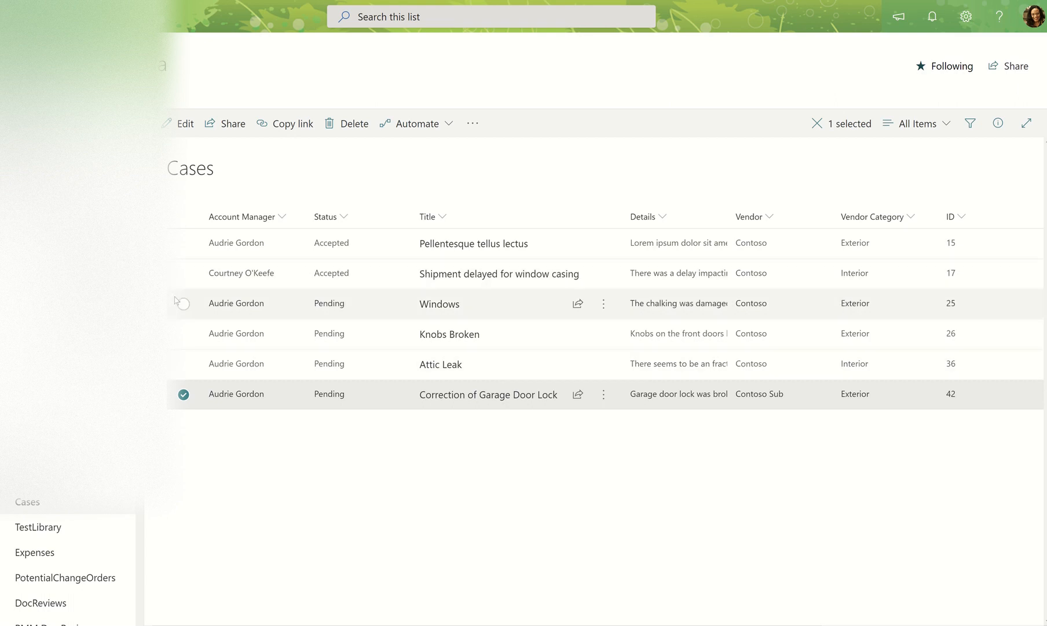
# In the SharePoint Cases list, select only the "Shipment delayed for window casing" case and run "Request Validation from Customer on Teams" on it
pyautogui.click(183, 273)
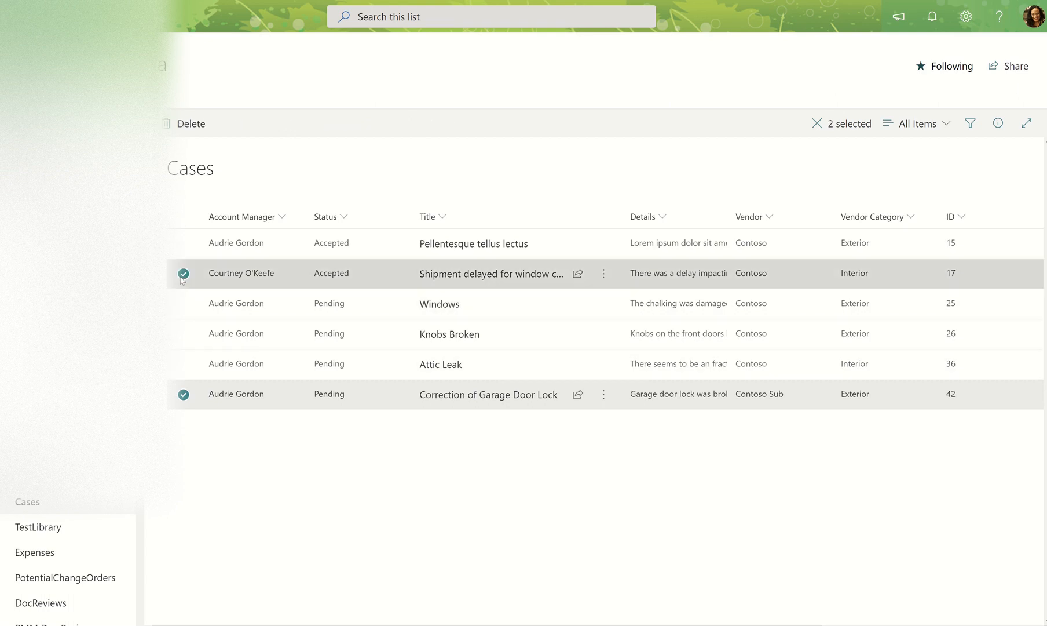
pyautogui.click(183, 398)
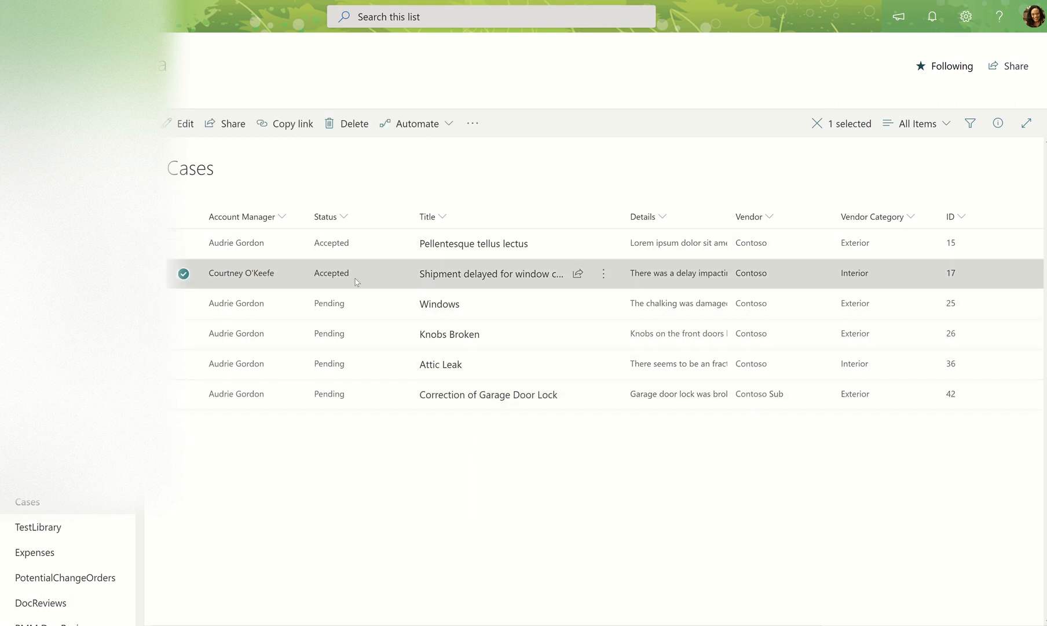
pyautogui.click(449, 124)
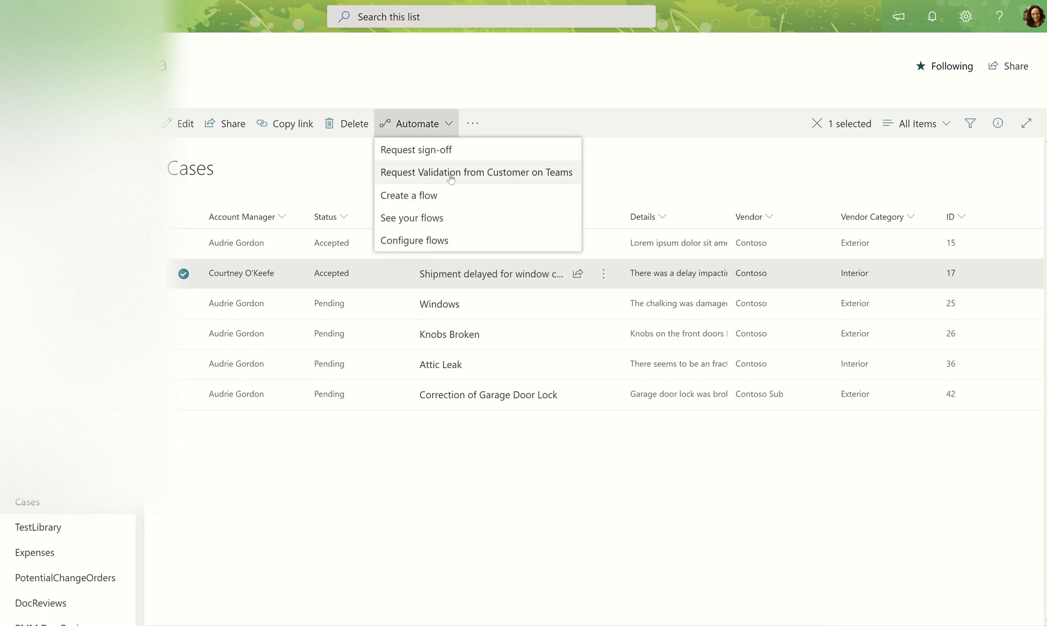
pyautogui.click(547, 180)
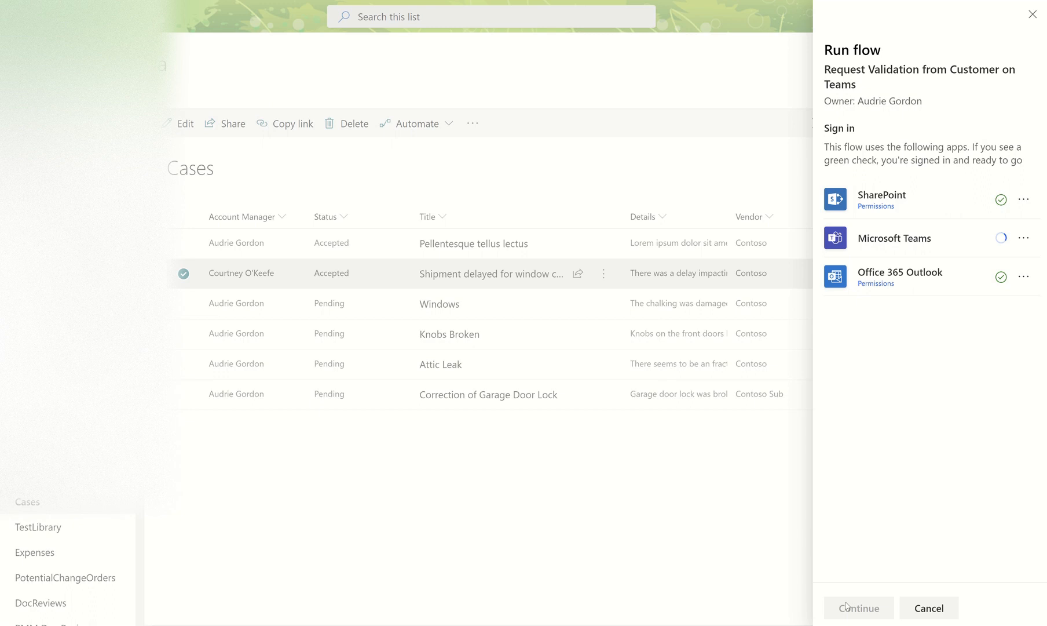
pyautogui.click(856, 614)
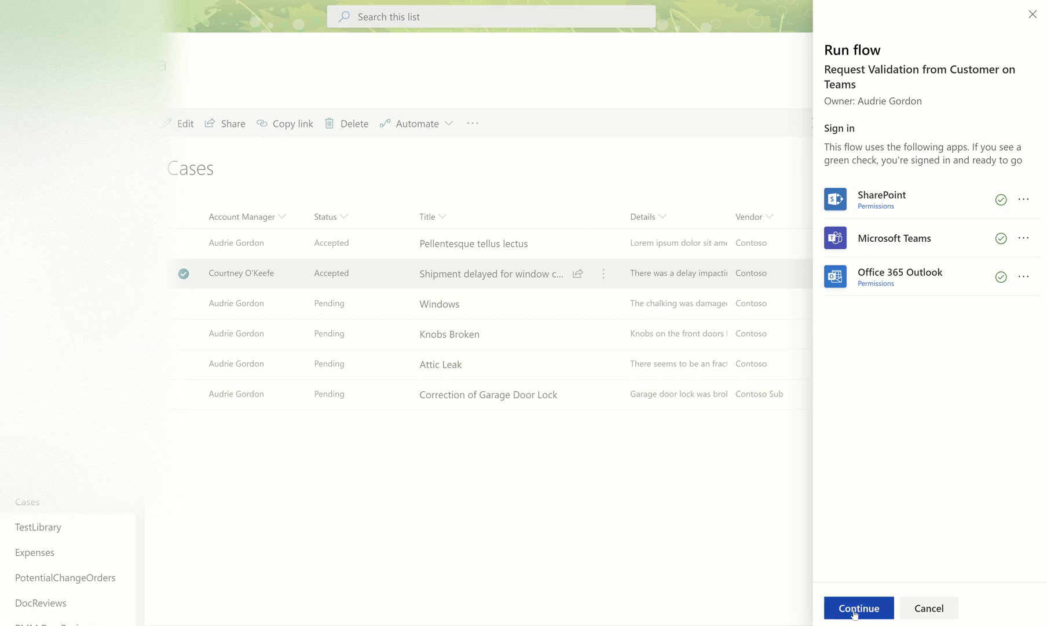
pyautogui.click(858, 613)
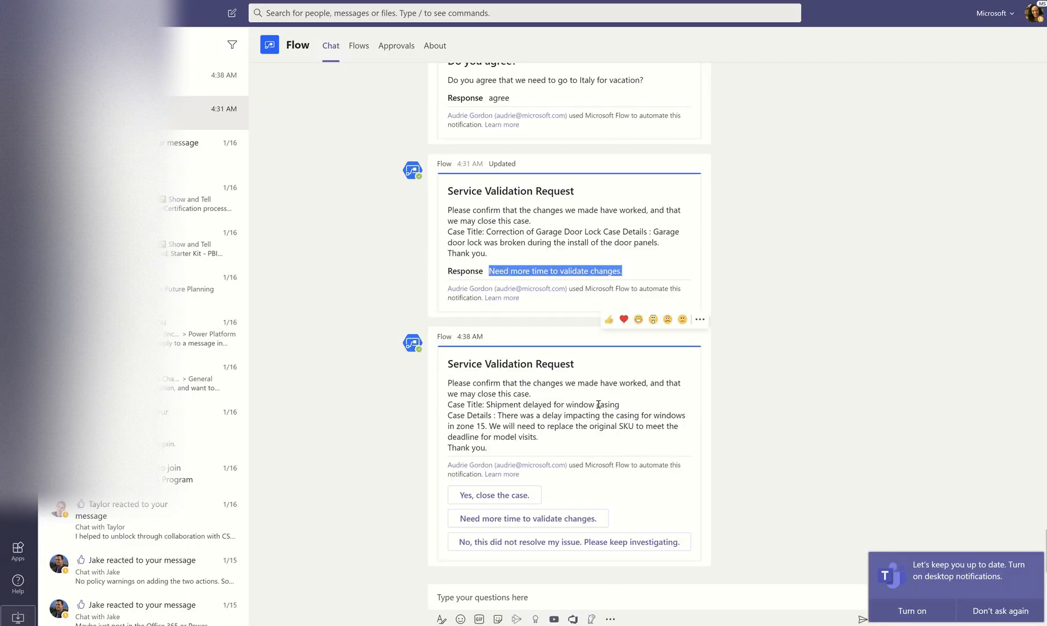
# In Teams, open the newest Flow bot activity and set the page zoom to 150%, dismissing the desktop notification prompt
pyautogui.click(177, 86)
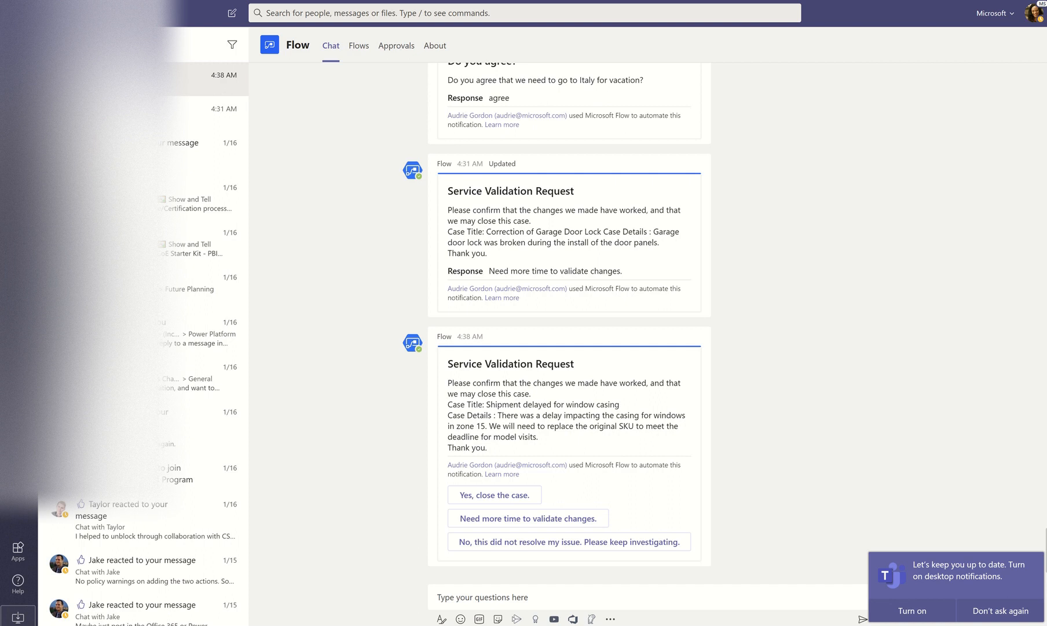
pyautogui.hotkey('alt', 'f')
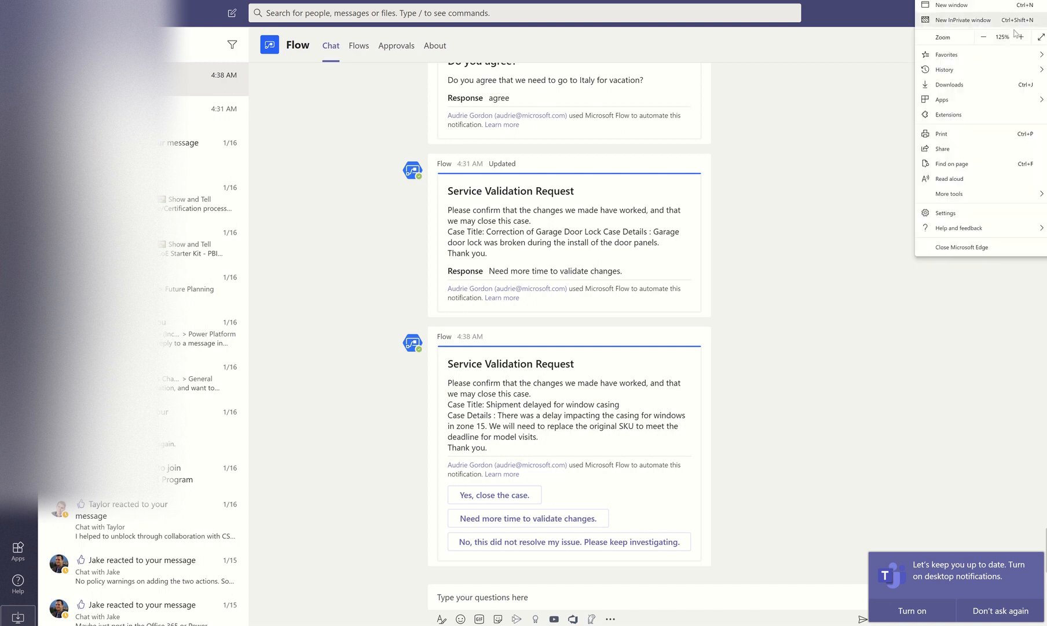
pyautogui.click(1020, 37)
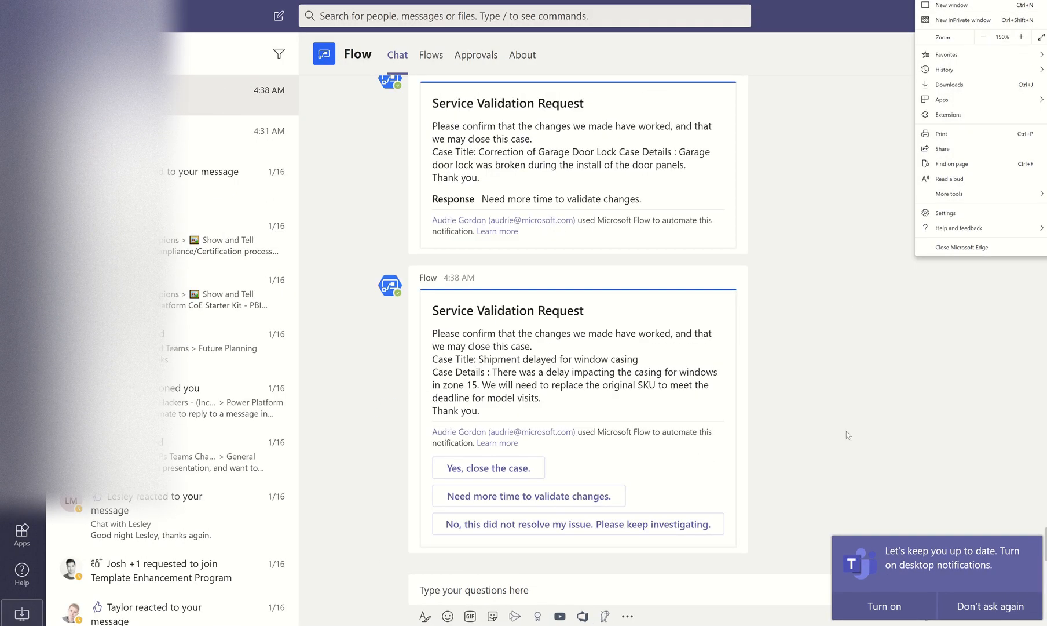
pyautogui.click(801, 446)
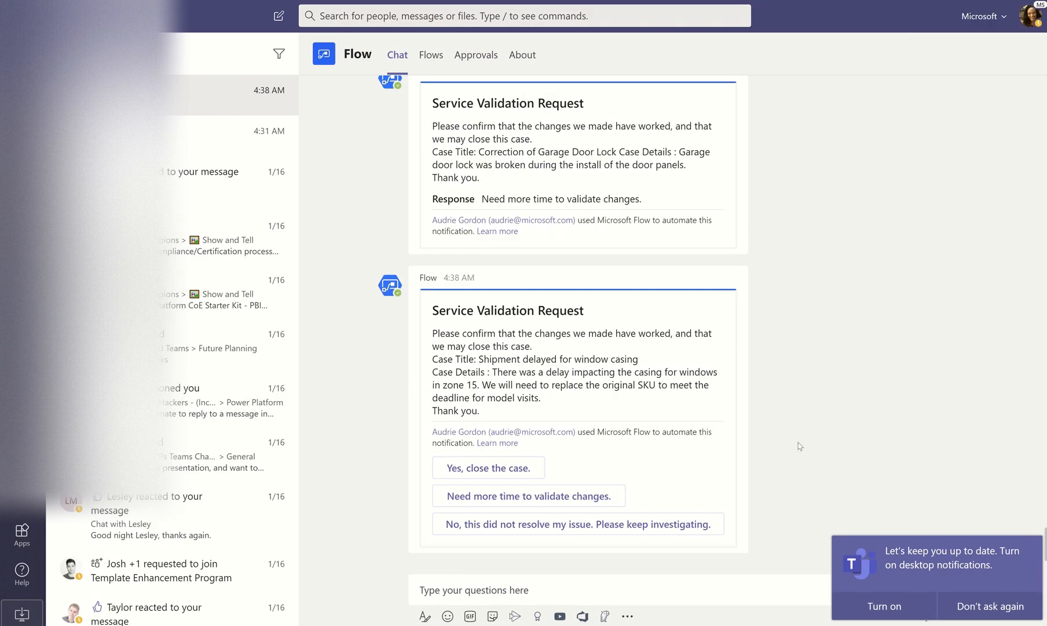
pyautogui.click(955, 613)
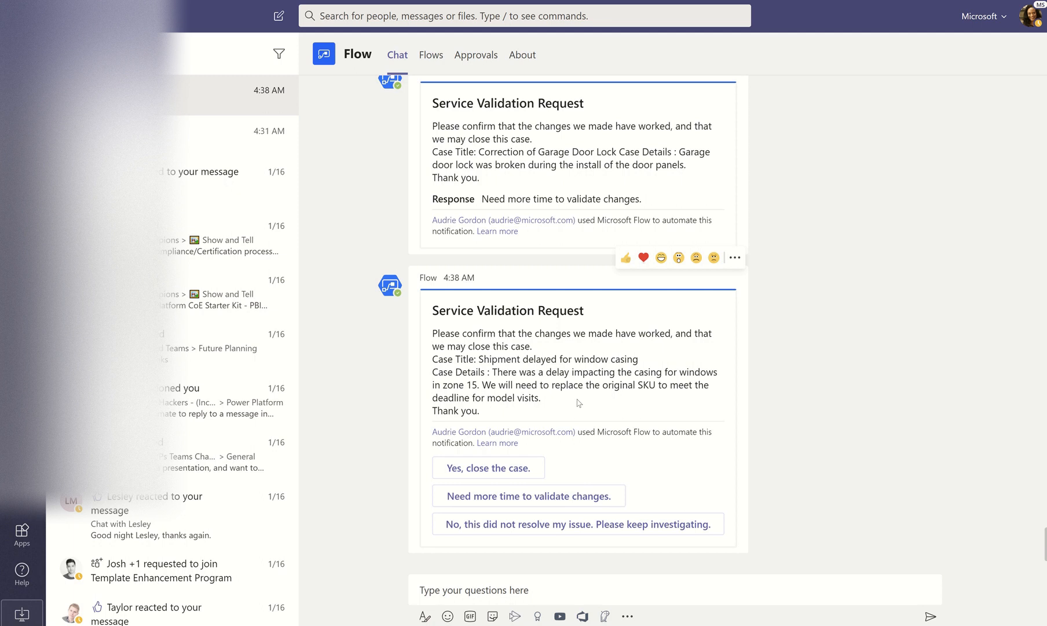
# Answer the window casing validation request with "Yes, close the case." and submit it with the comment "Looks great!"
pyautogui.click(498, 475)
pyautogui.click(498, 471)
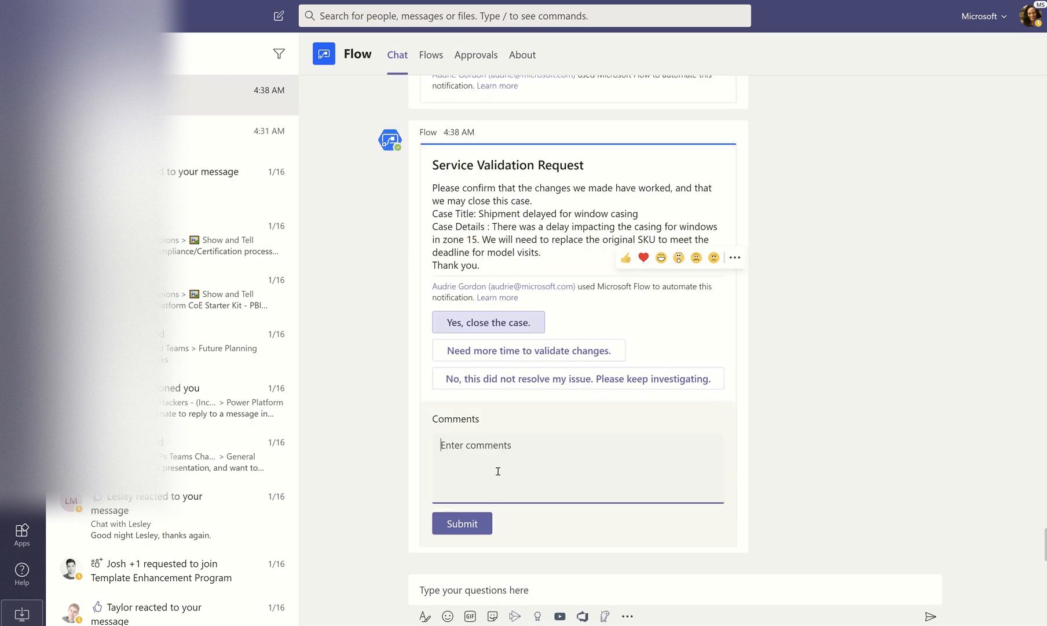
pyautogui.write('Looks great!')
pyautogui.click(472, 522)
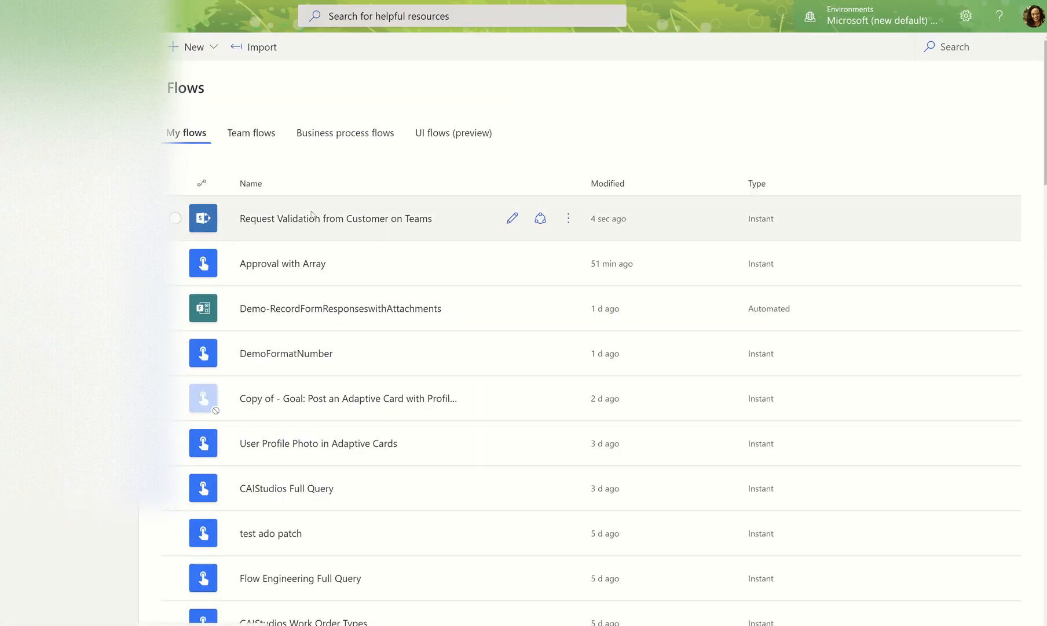
# In Power Automate, open the latest run of "Request Validation from Customer on Teams" and examine the item ID in the trigger's outputs
pyautogui.click(313, 218)
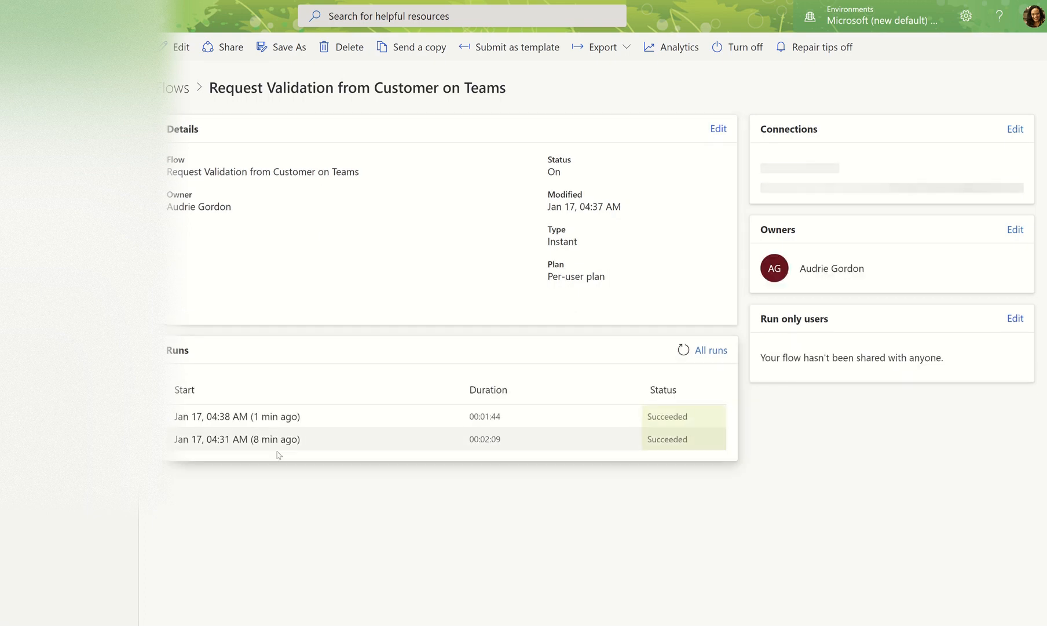
pyautogui.click(267, 418)
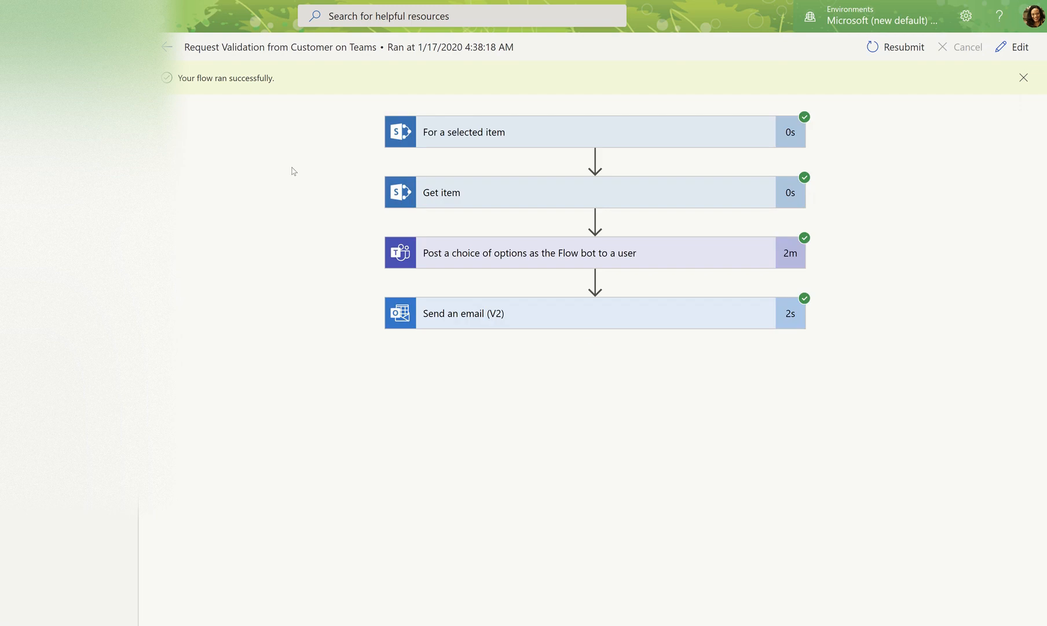
pyautogui.click(562, 145)
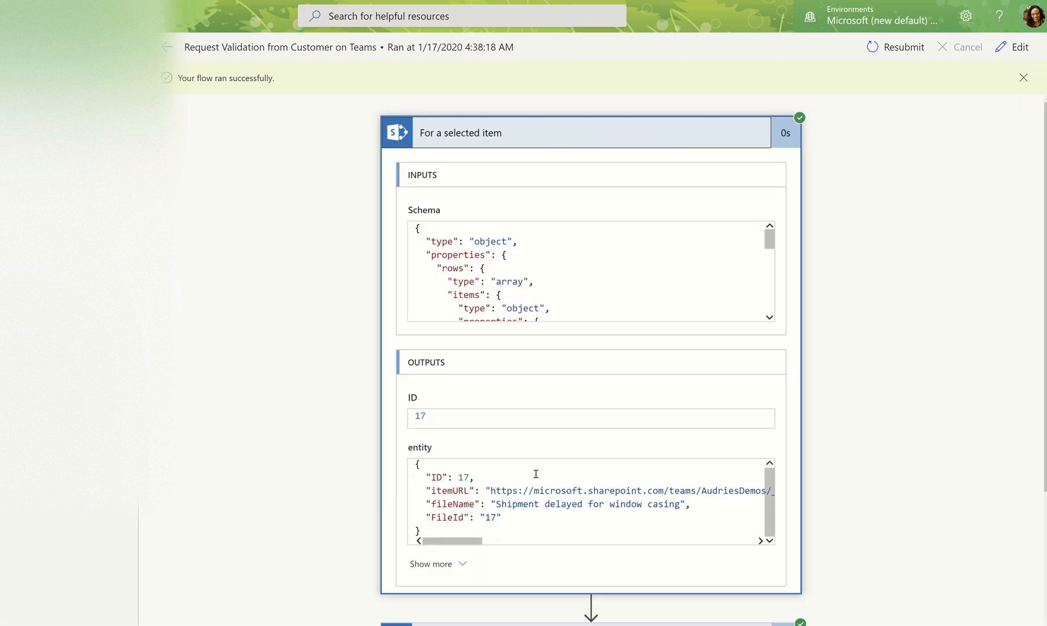
pyautogui.click(516, 517)
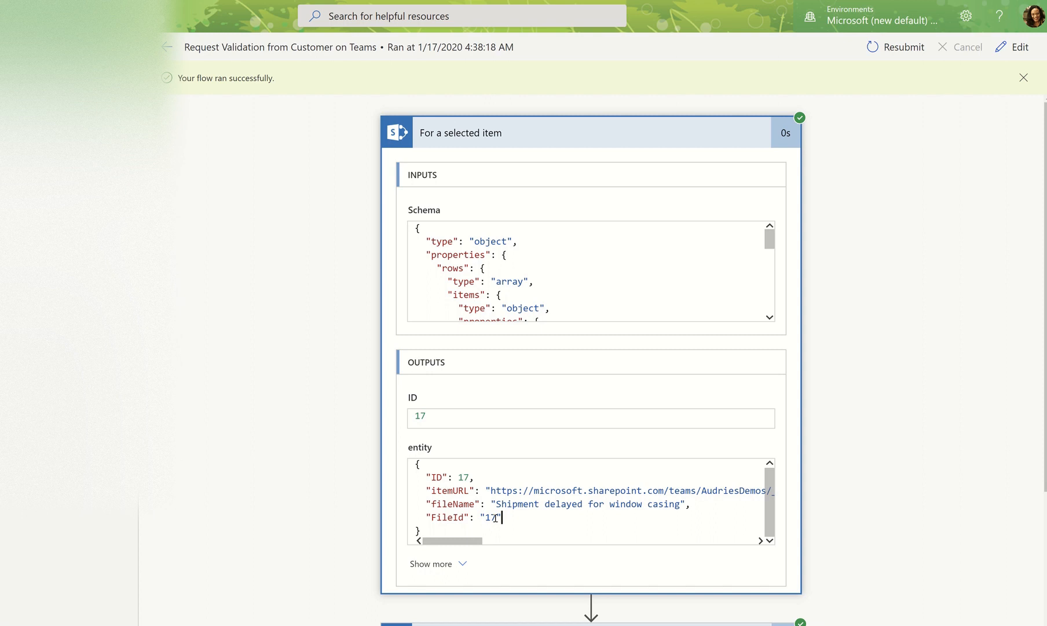
pyautogui.moveTo(496, 519); pyautogui.dragTo(486, 517)
pyautogui.moveTo(470, 476); pyautogui.dragTo(458, 477)
# Compare the trigger's item ID with the selected case in the SharePoint Cases list and collapse the trigger details
pyautogui.click(423, 1)
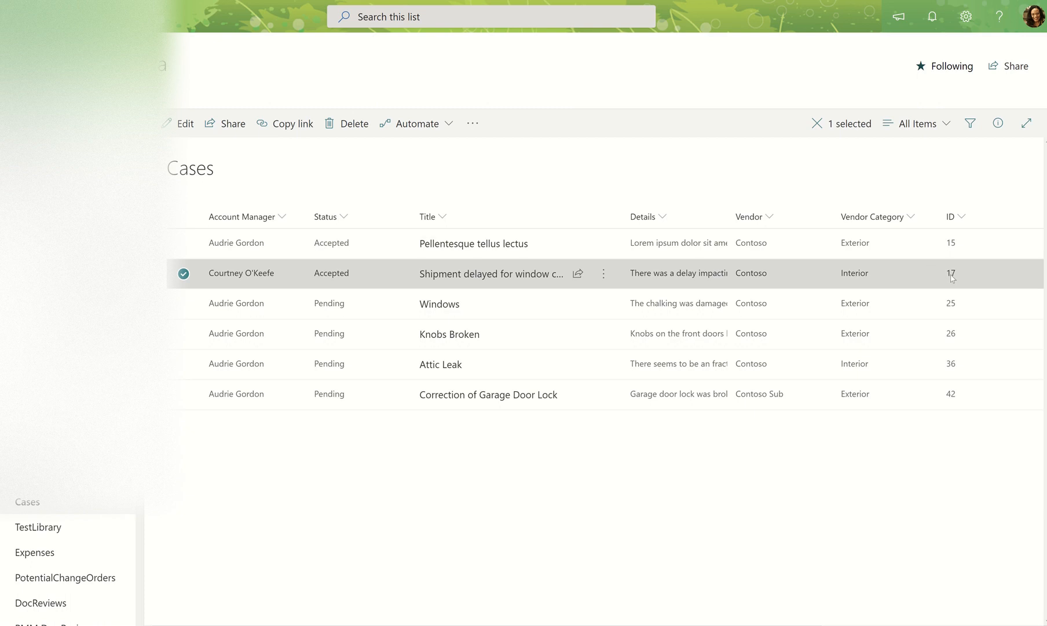
pyautogui.click(200, 1)
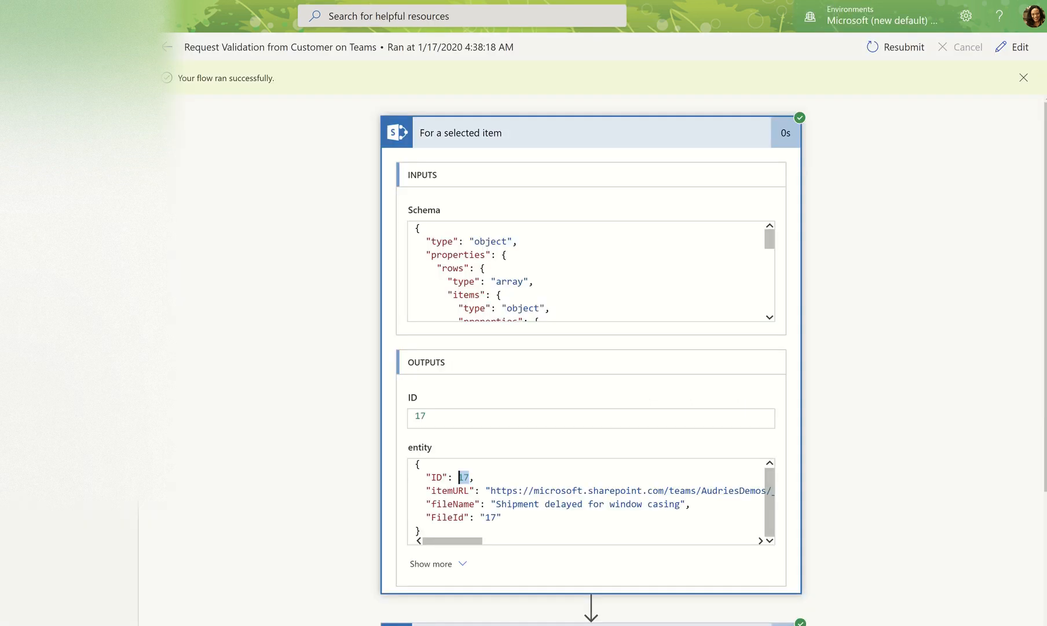
pyautogui.click(573, 145)
pyautogui.click(572, 145)
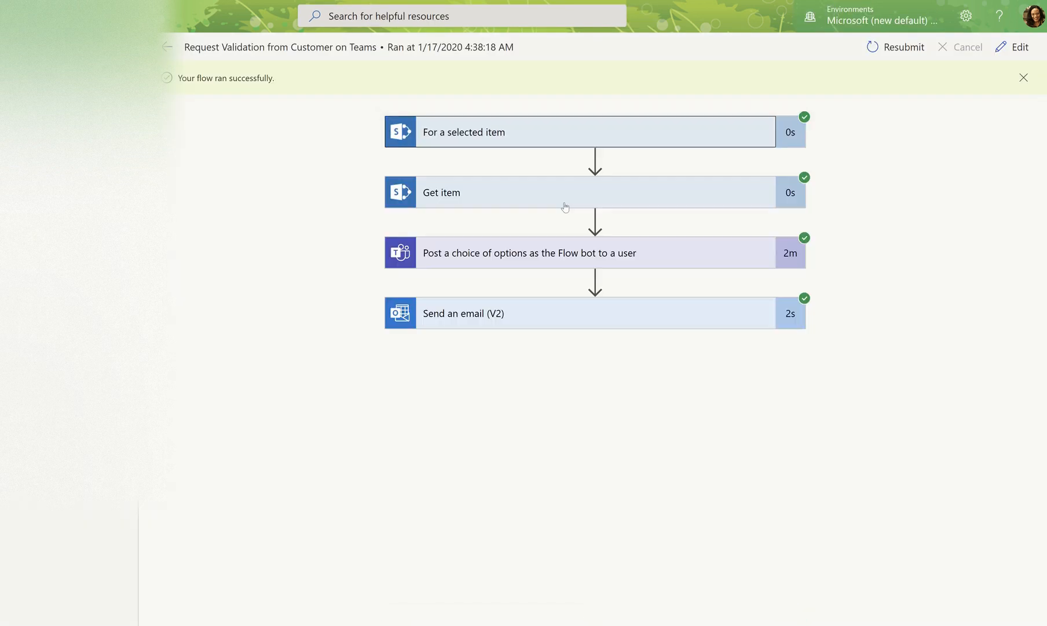
# Examine the inputs and outputs of the "Get item" action in the run and collapse its details
pyautogui.click(563, 198)
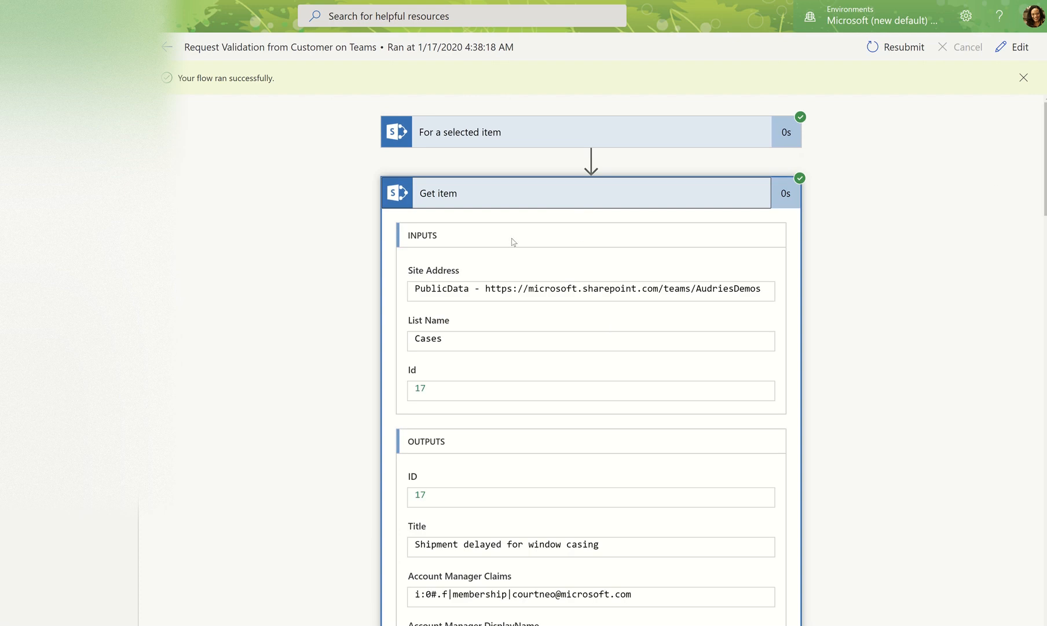
pyautogui.scroll(-1, 561, 156)
pyautogui.scroll(-3, 539, 450)
pyautogui.scroll(-6, 540, 450)
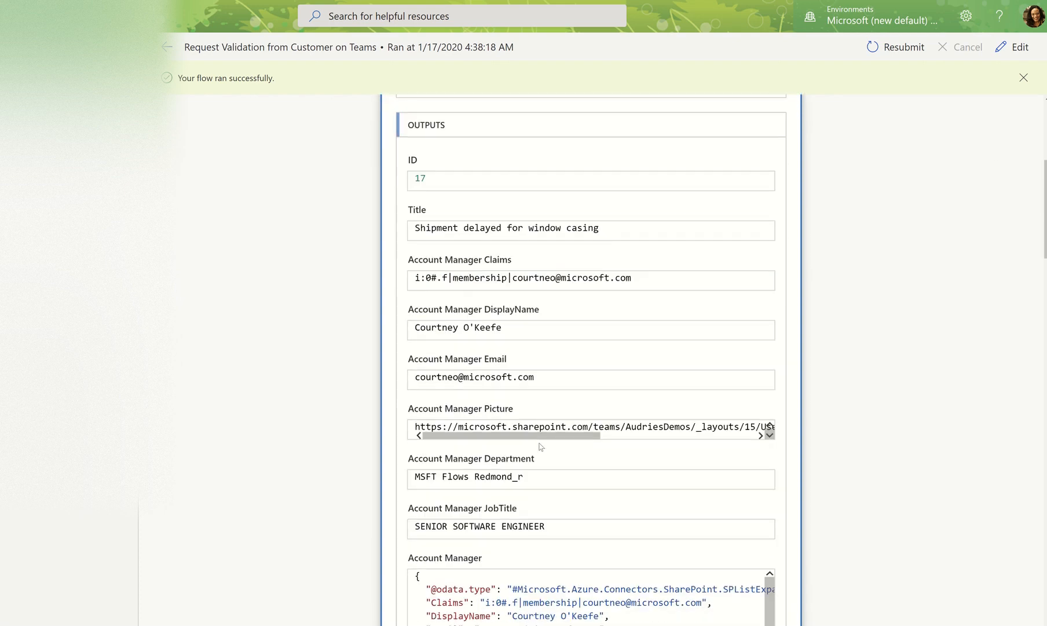
pyautogui.scroll(-4, 540, 430)
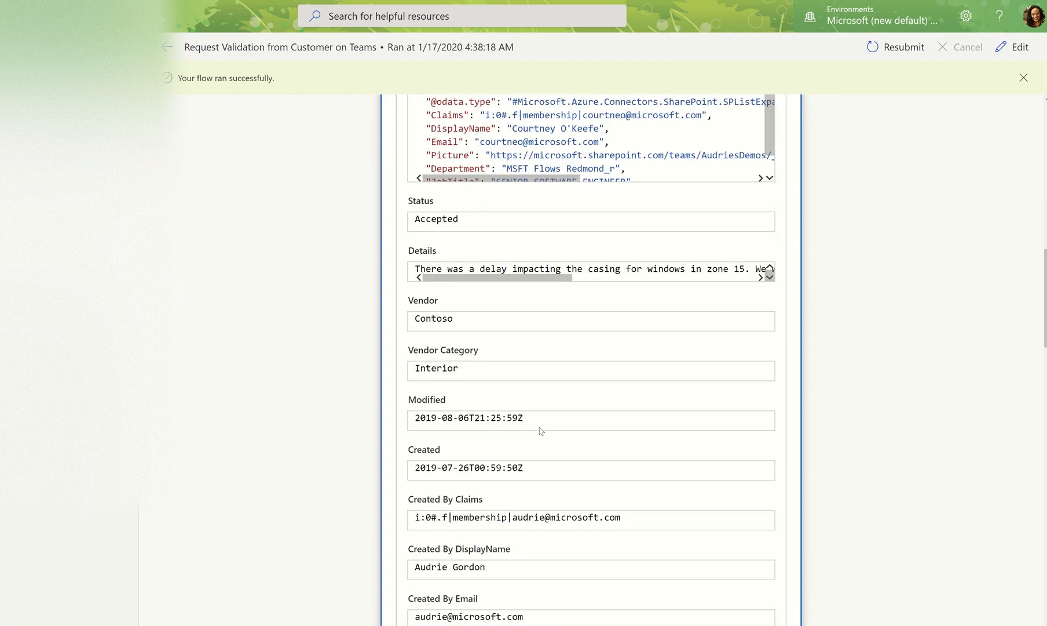
pyautogui.scroll(12, 540, 430)
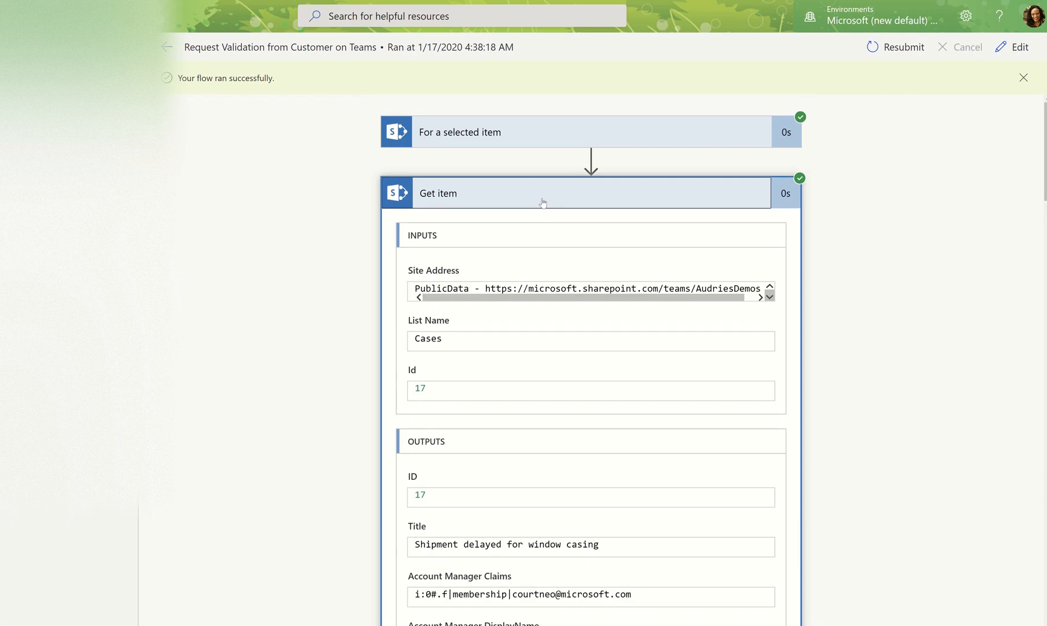
pyautogui.click(543, 200)
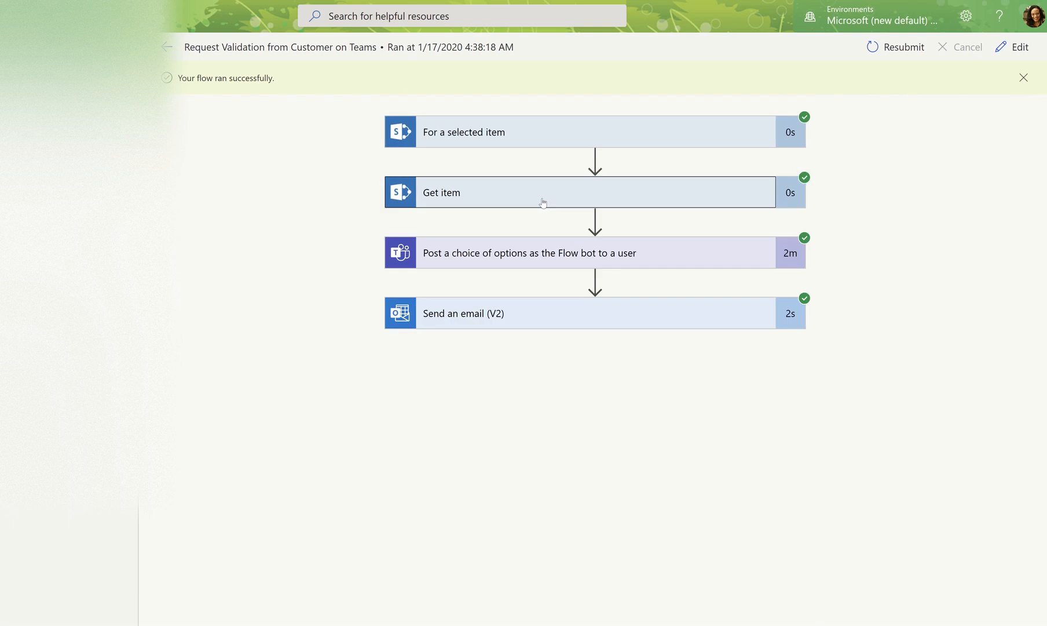
# Expand the "Post a choice of options as the Flow bot to a user" action in the run and examine its outputs
pyautogui.click(518, 256)
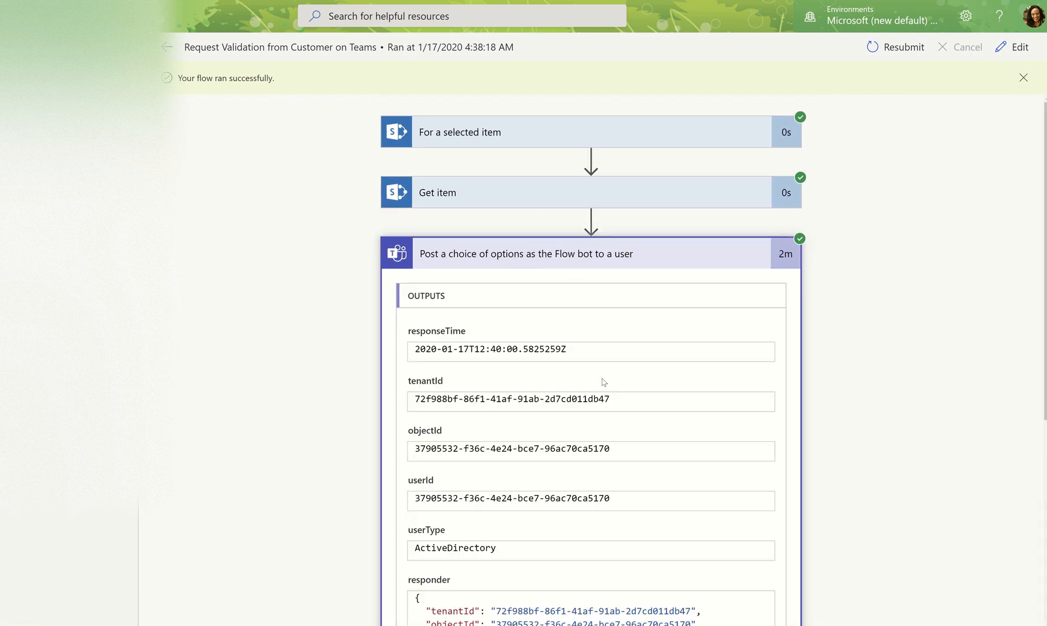
pyautogui.scroll(-3, 605, 382)
pyautogui.scroll(-2, 610, 401)
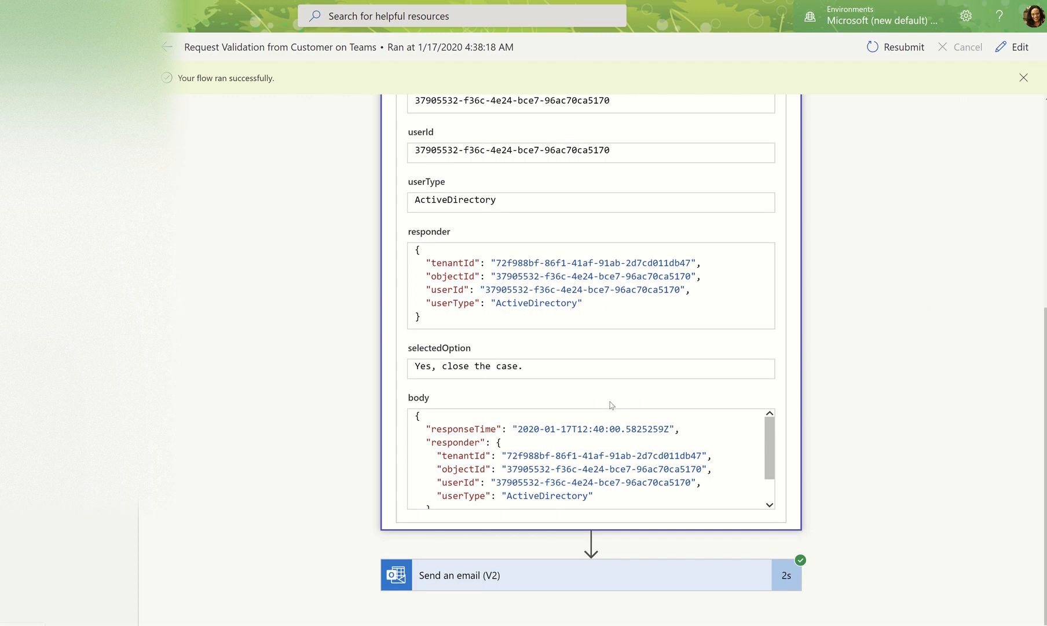
pyautogui.scroll(6, 611, 405)
pyautogui.scroll(-6, 611, 405)
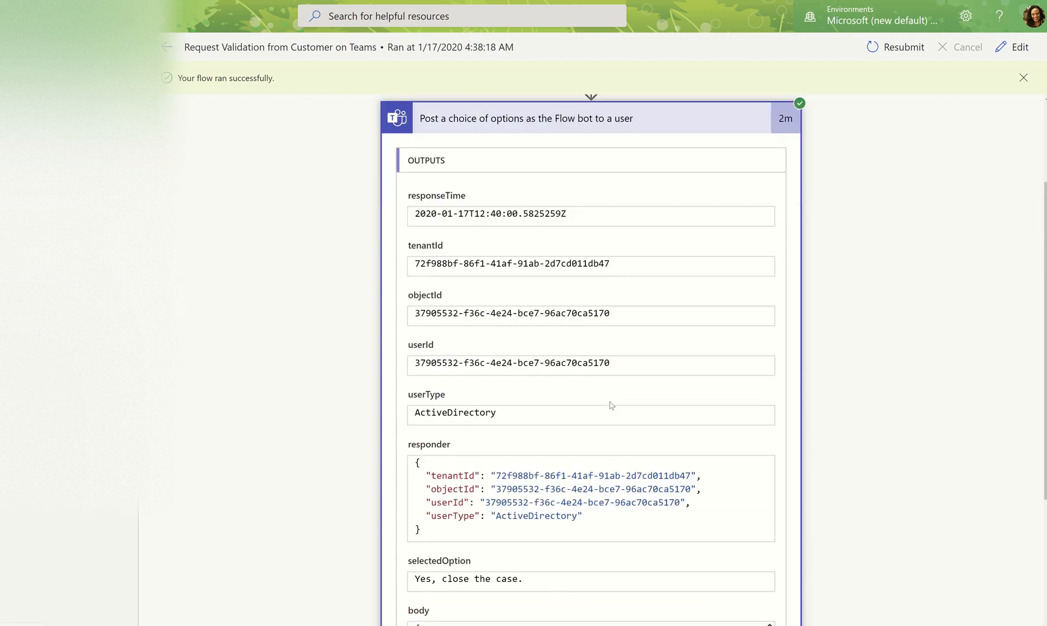
pyautogui.scroll(4, 610, 404)
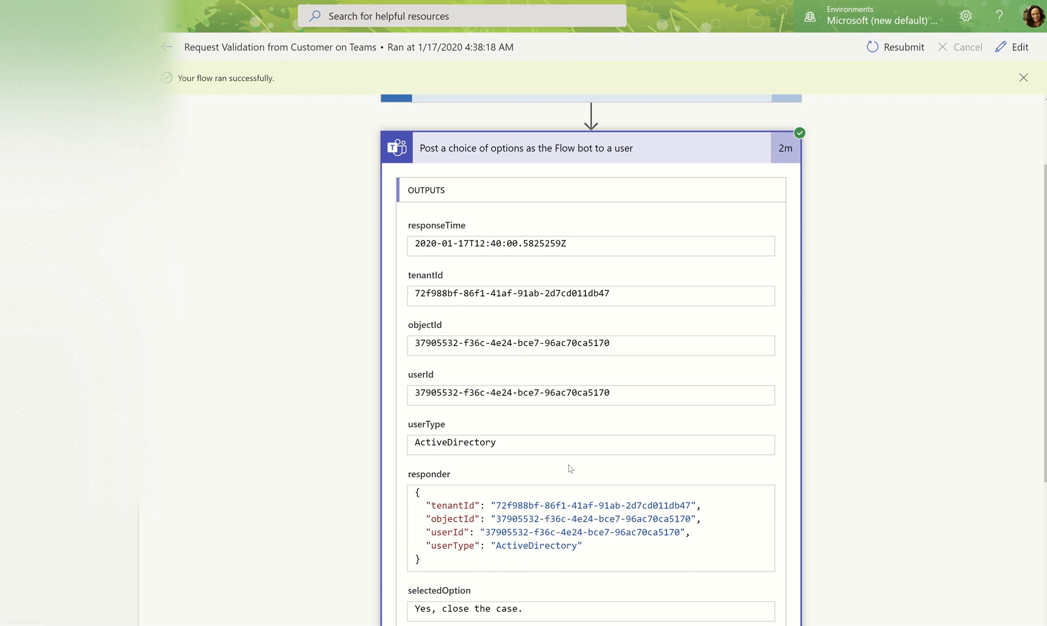
pyautogui.scroll(-3, 570, 468)
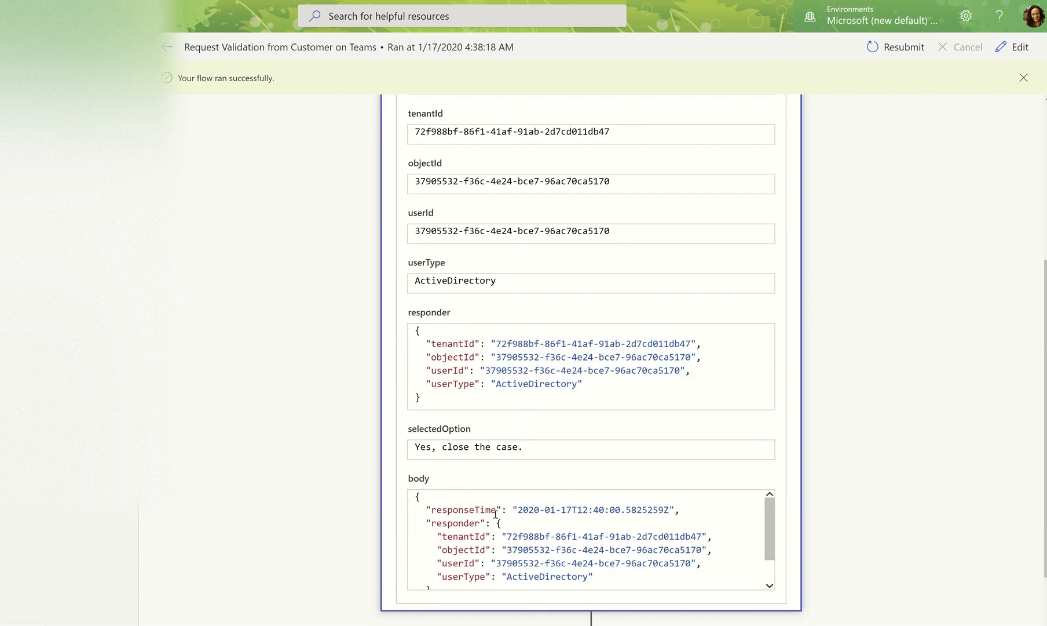
pyautogui.scroll(4, 643, 402)
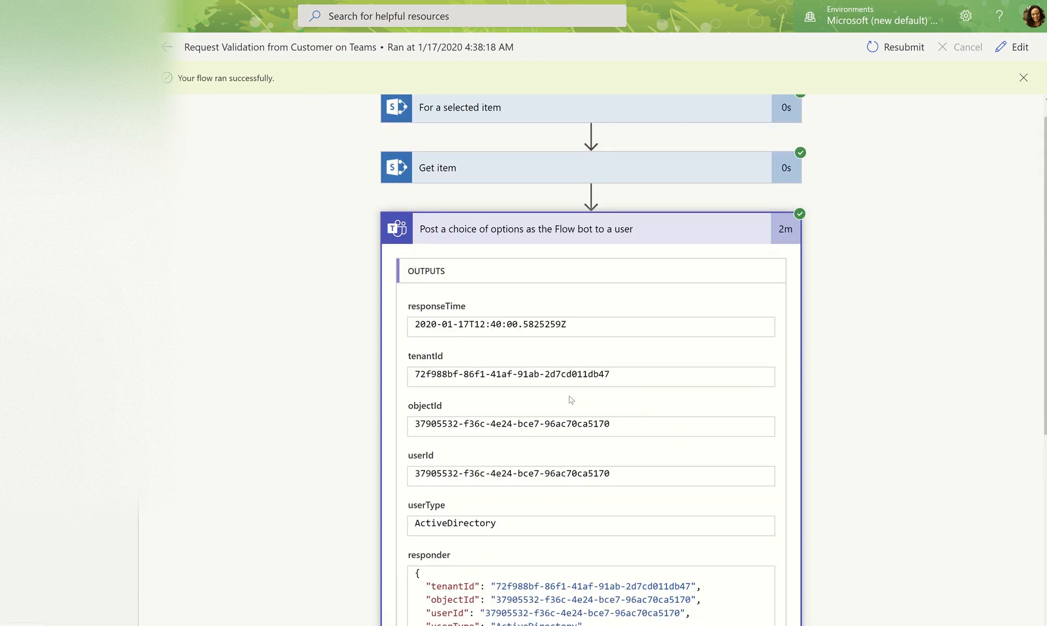
pyautogui.scroll(-2, 563, 494)
pyautogui.scroll(-2, 564, 494)
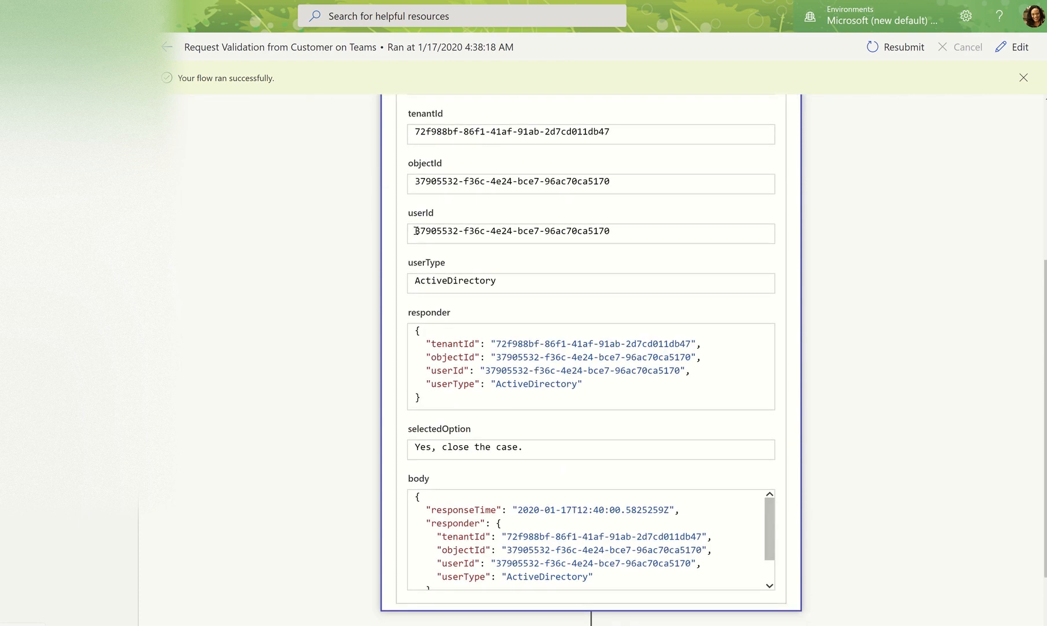
# Inspect the userId and selectedOption values in the Teams action's outputs, including the end of the body output
pyautogui.moveTo(667, 235); pyautogui.dragTo(414, 231)
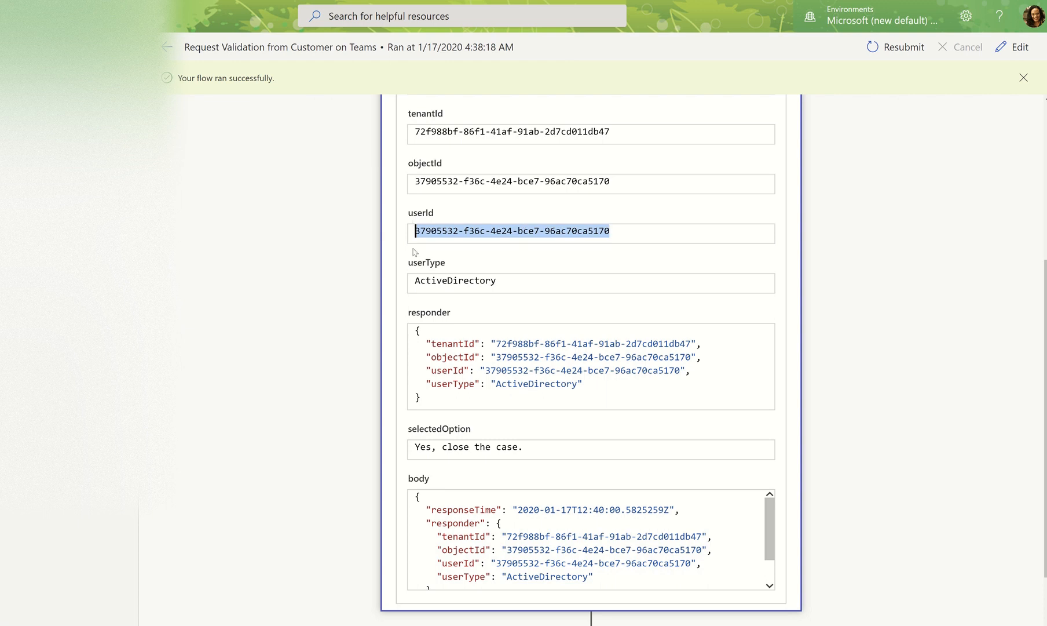
pyautogui.click(580, 278)
pyautogui.scroll(-1, 553, 365)
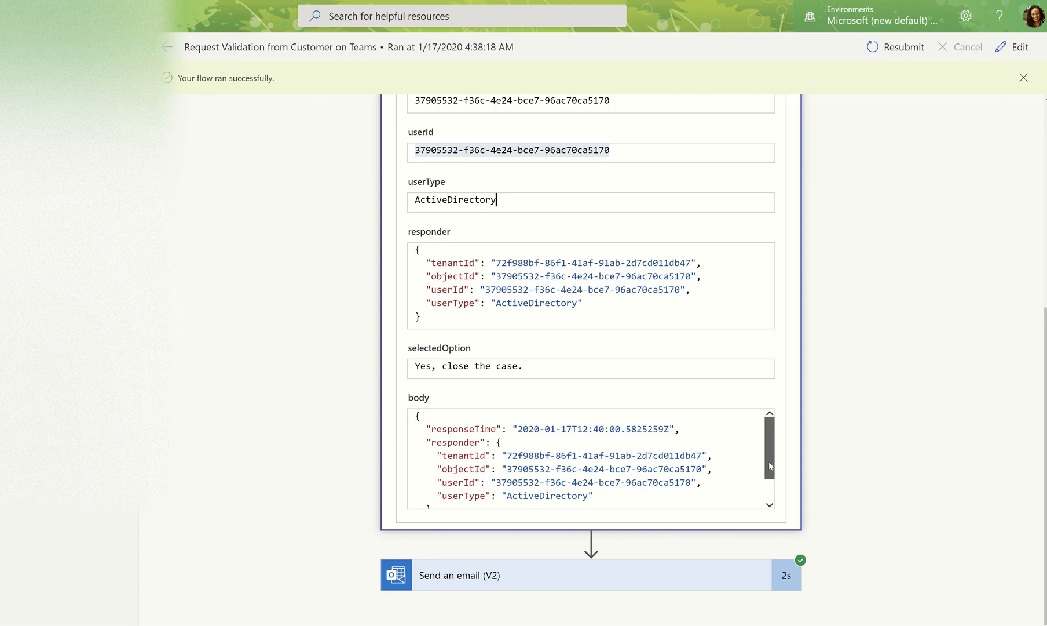
pyautogui.scroll(-1, 770, 457)
pyautogui.moveTo(414, 366); pyautogui.dragTo(532, 369)
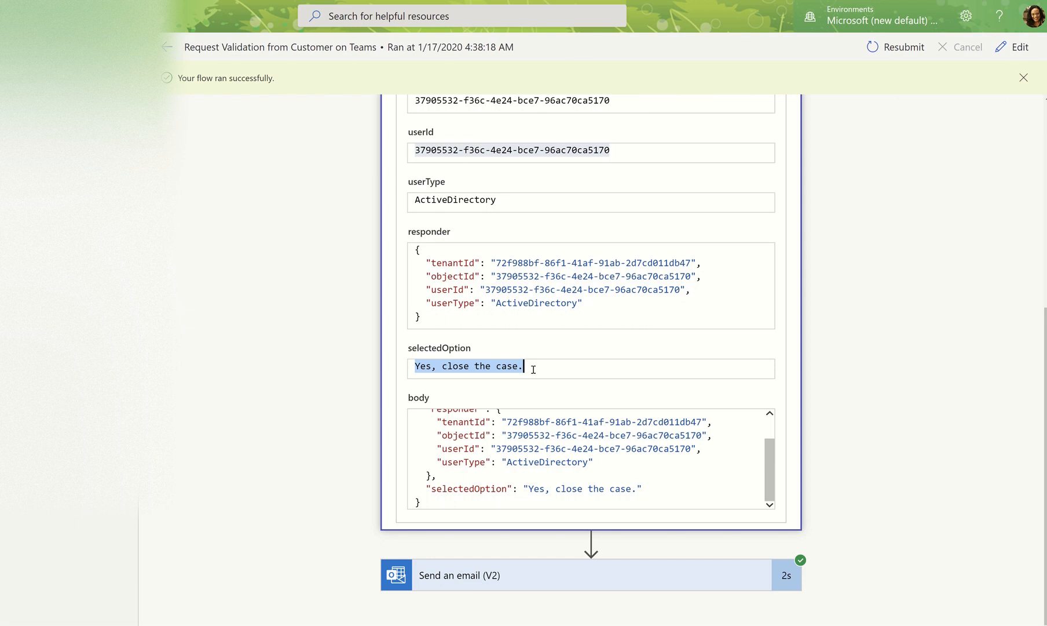
pyautogui.click(533, 369)
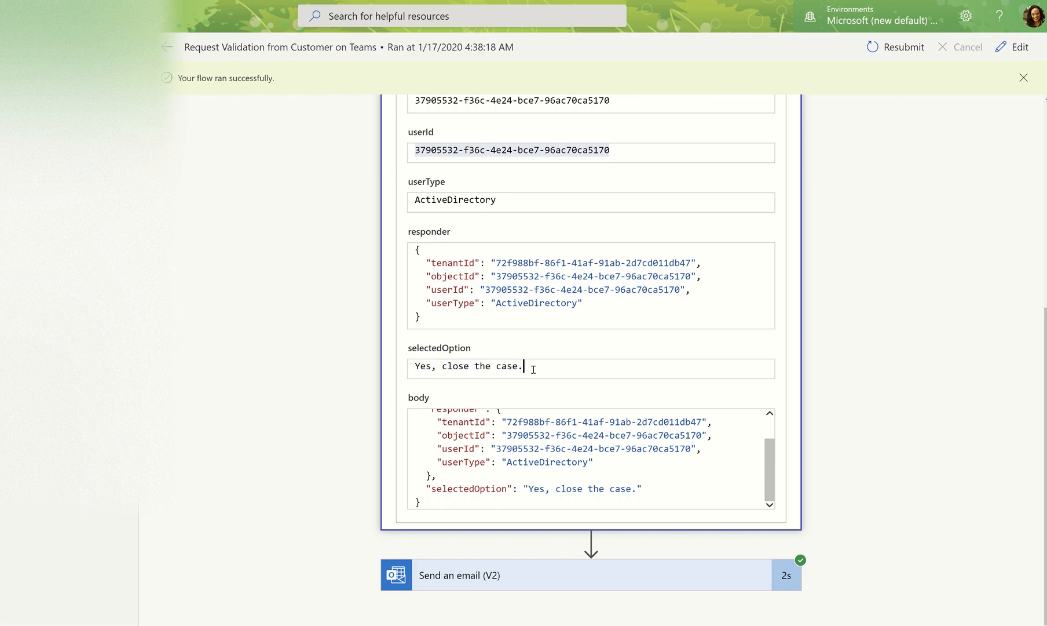
# Examine the inputs of the "Send an email (V2)" action, then switch to Outlook and look through the inbox and mail folders
pyautogui.click(574, 576)
pyautogui.scroll(-4, 579, 538)
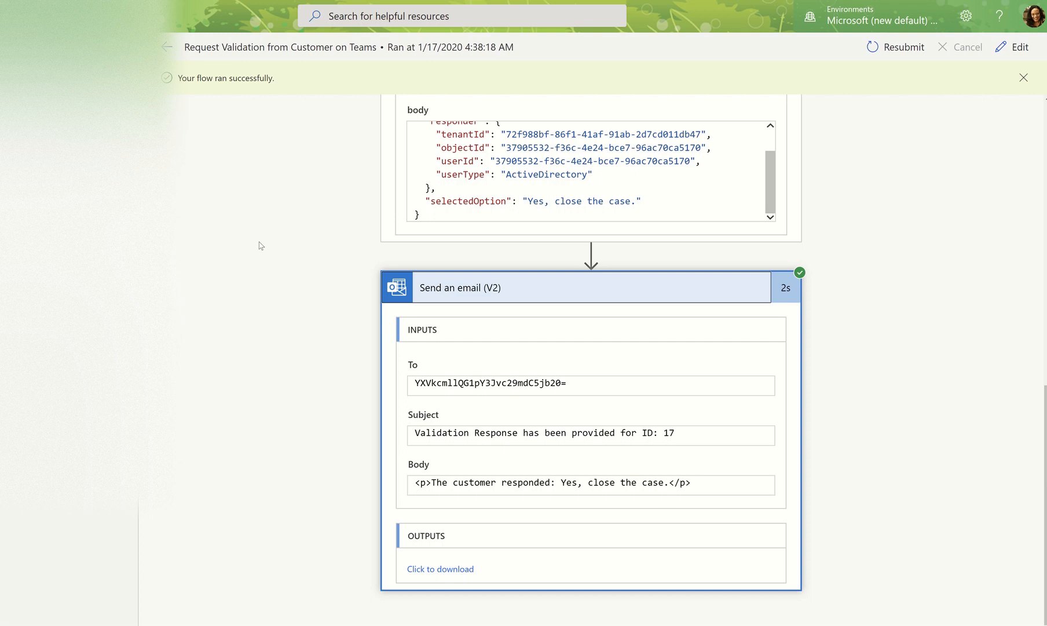
pyautogui.click(17, 16)
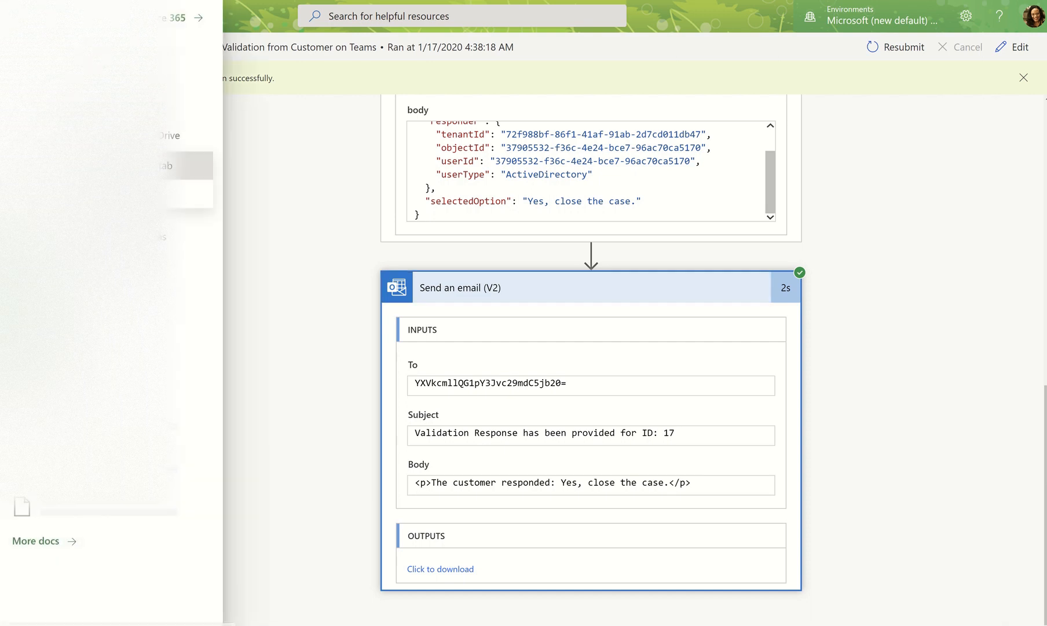
pyautogui.click(187, 168)
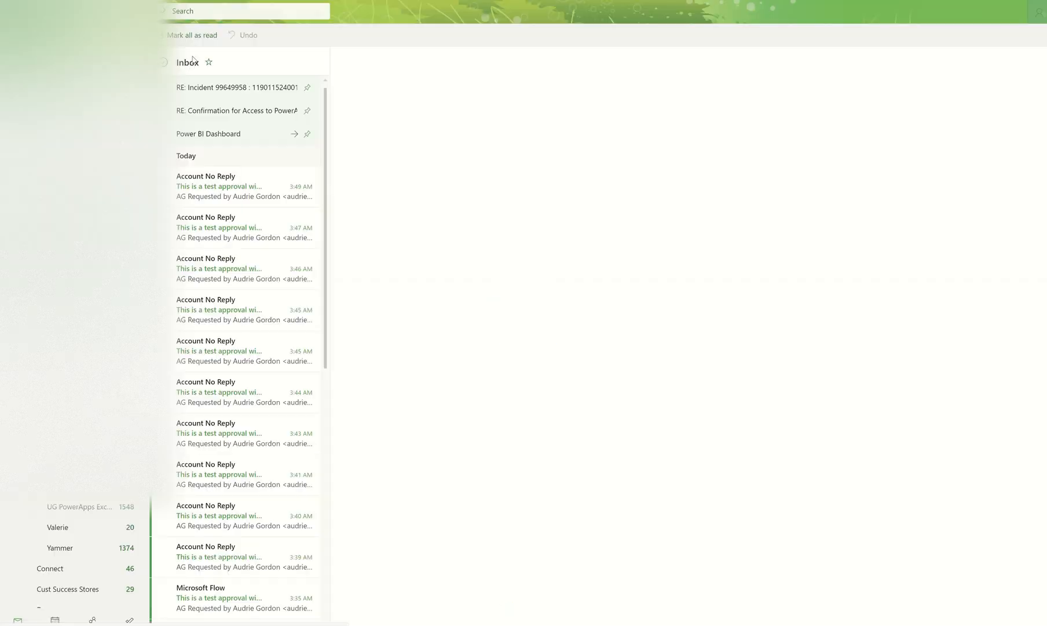
pyautogui.click(215, 197)
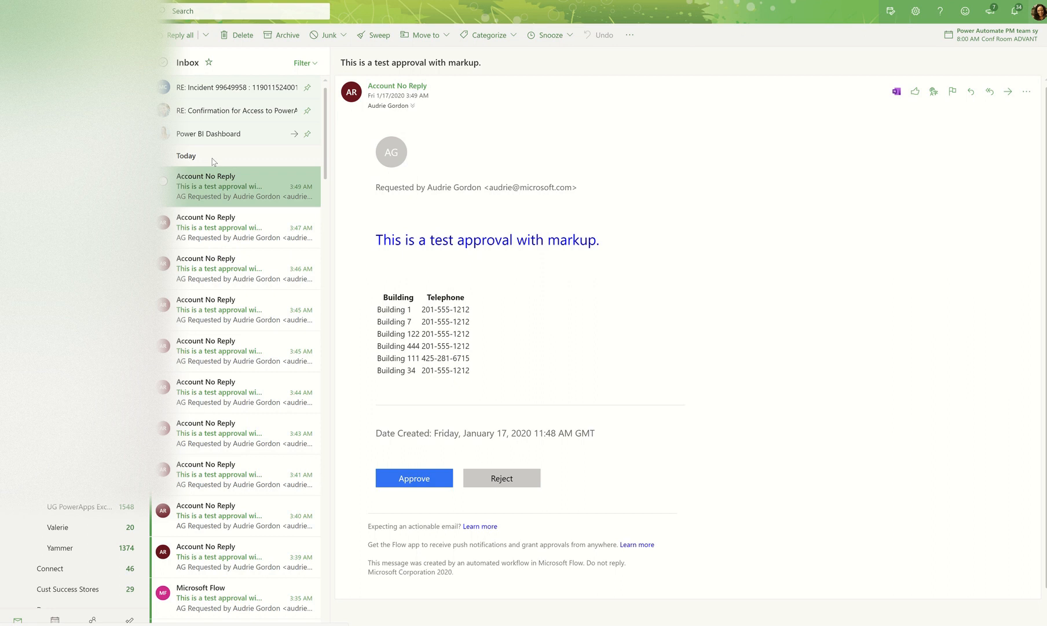
pyautogui.scroll(-5, 85, 545)
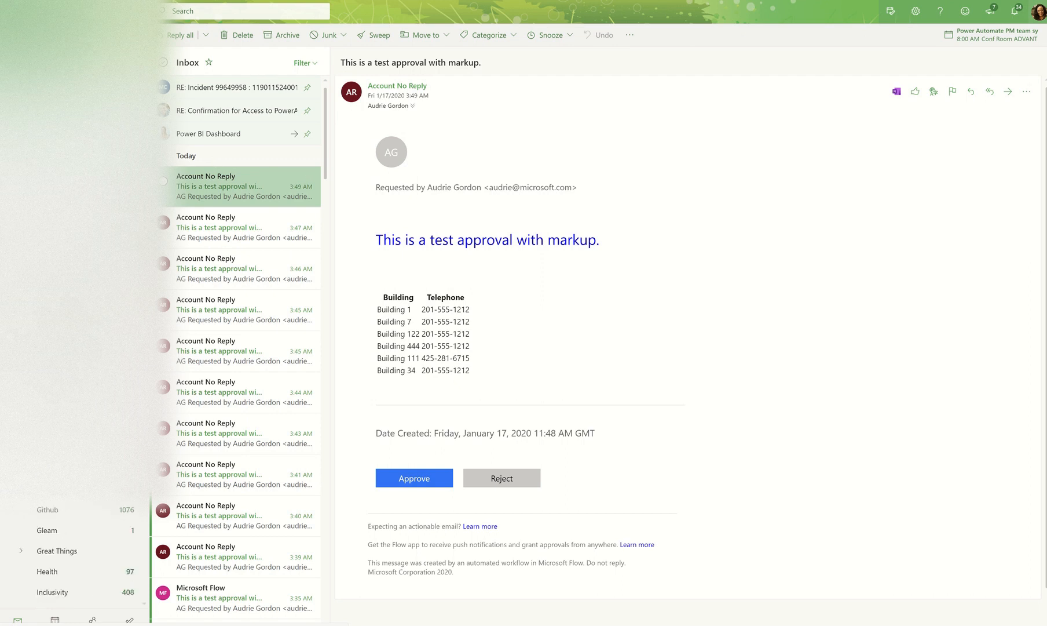
pyautogui.scroll(-3, 75, 550)
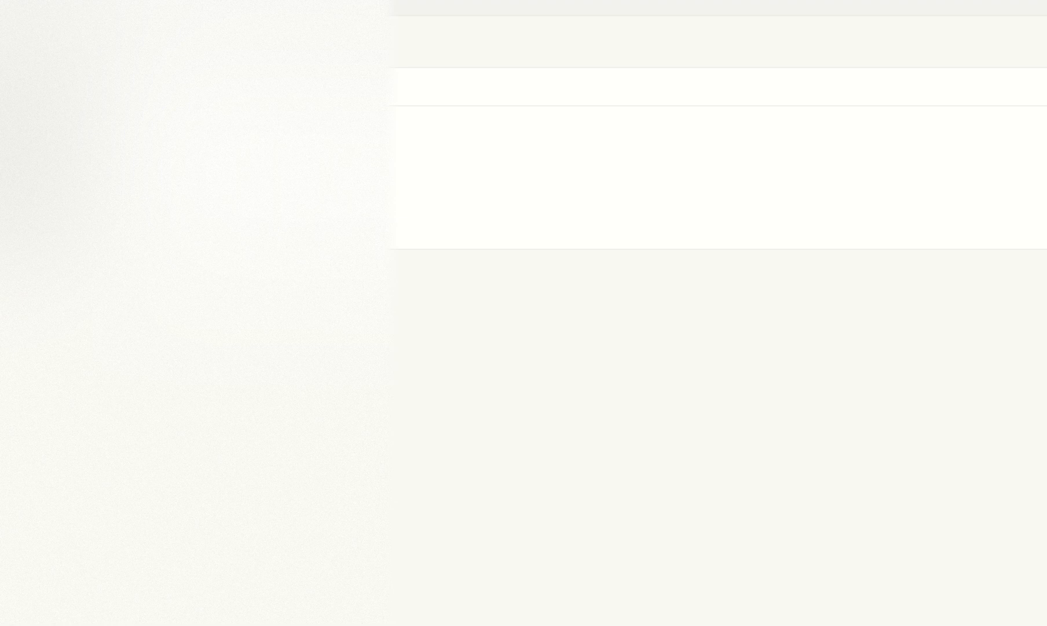
# Switch back to the flow run in Power Automate and open the flow for editing
pyautogui.hotkey('alt', 'Tab')
pyautogui.hotkey('alt', 'Tab')
pyautogui.hotkey('alt', 'Tab')
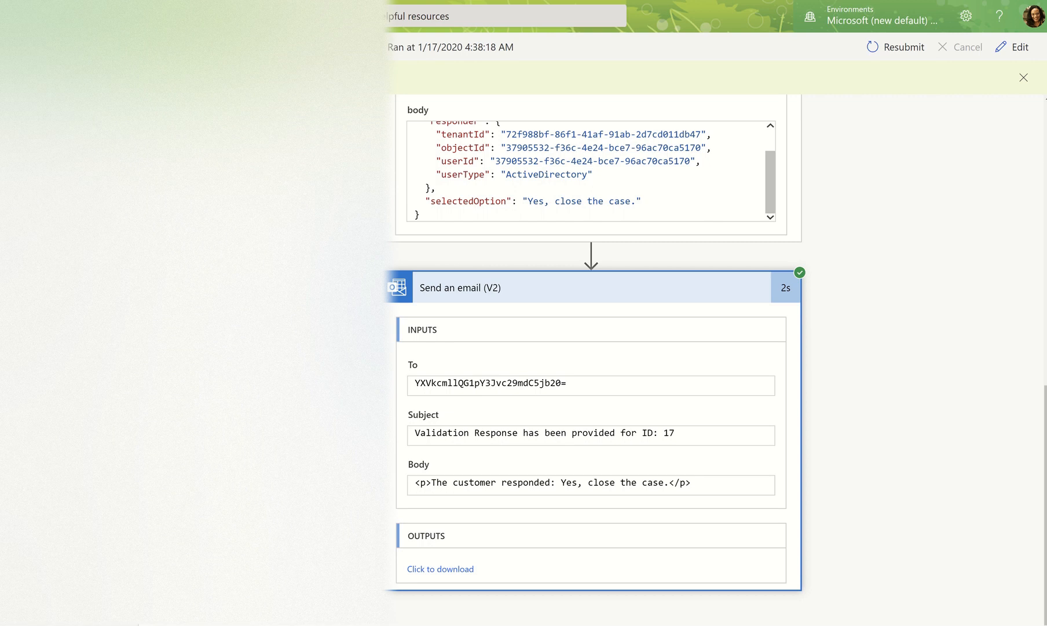
pyautogui.scroll(8, 668, 249)
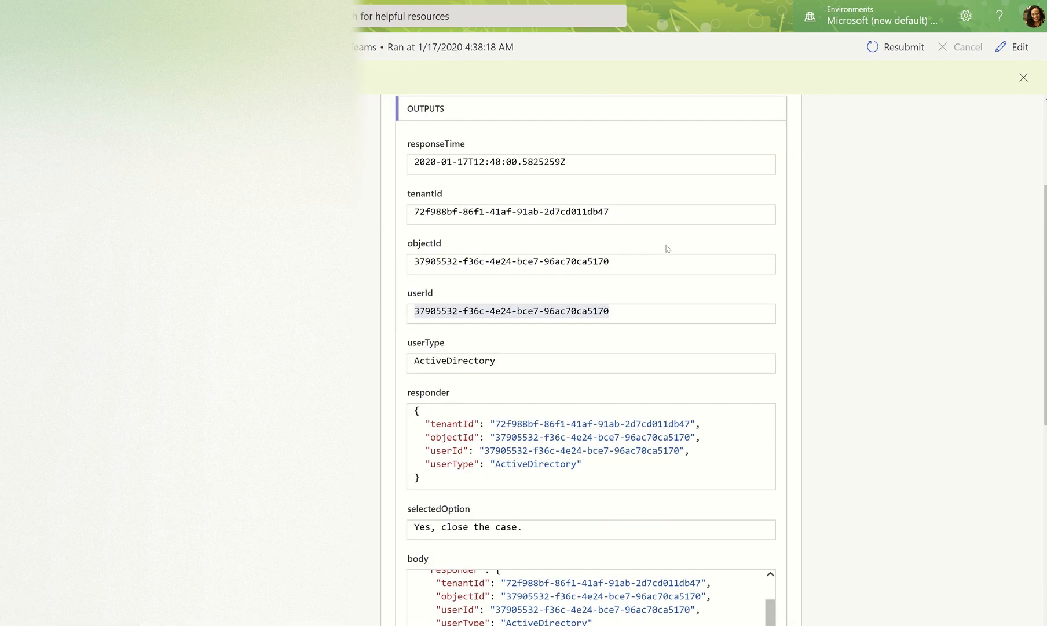
pyautogui.scroll(-7, 667, 249)
pyautogui.scroll(8, 667, 249)
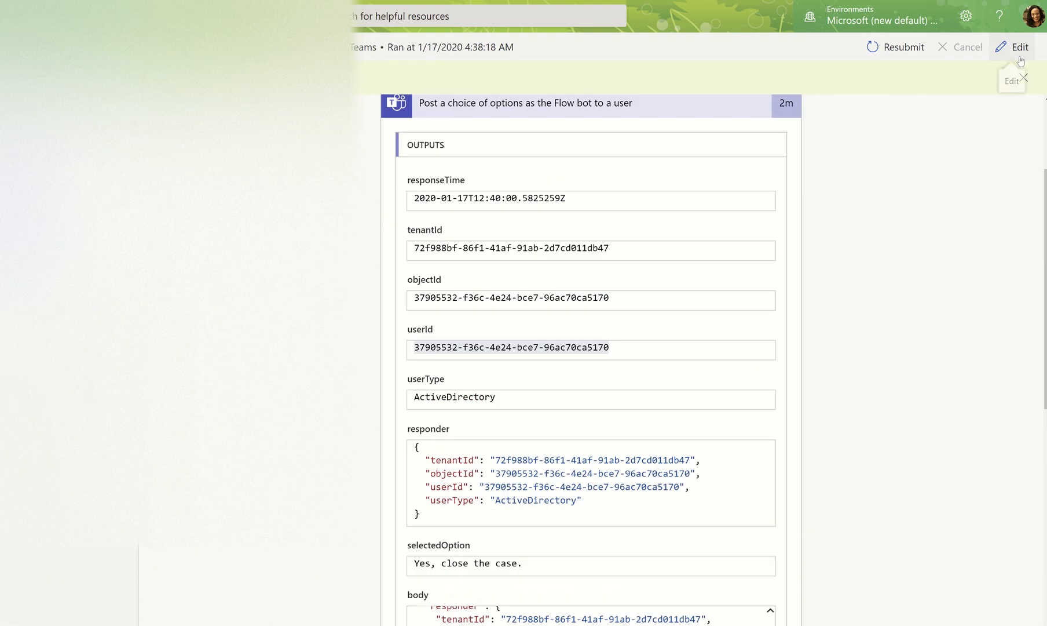
pyautogui.click(1019, 58)
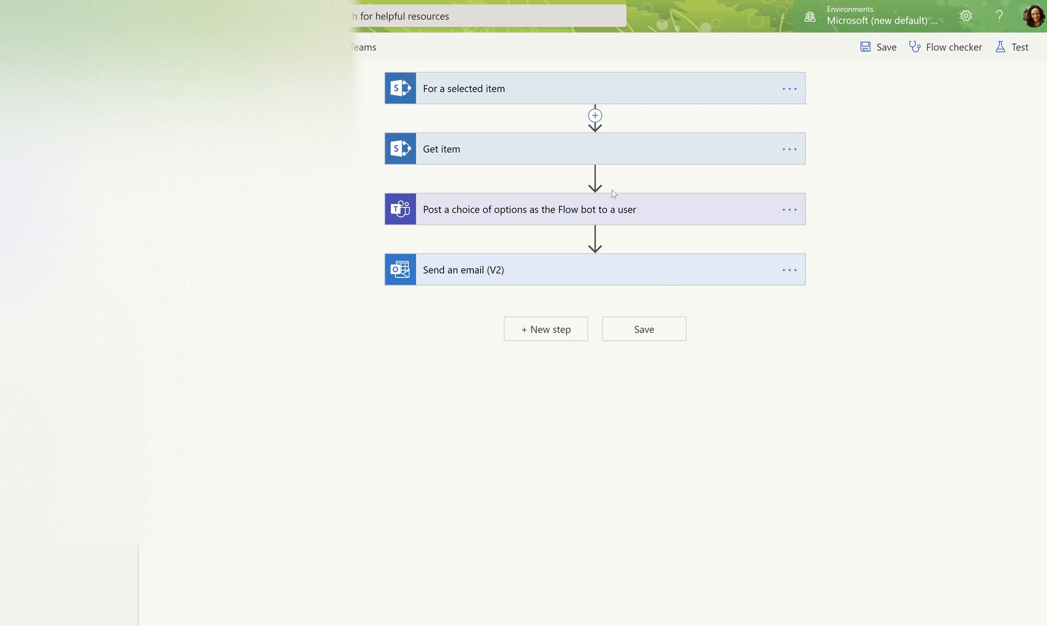
# Expand the "Post a choice of options as the Flow bot to a user" action and review its settings and description
pyautogui.click(645, 211)
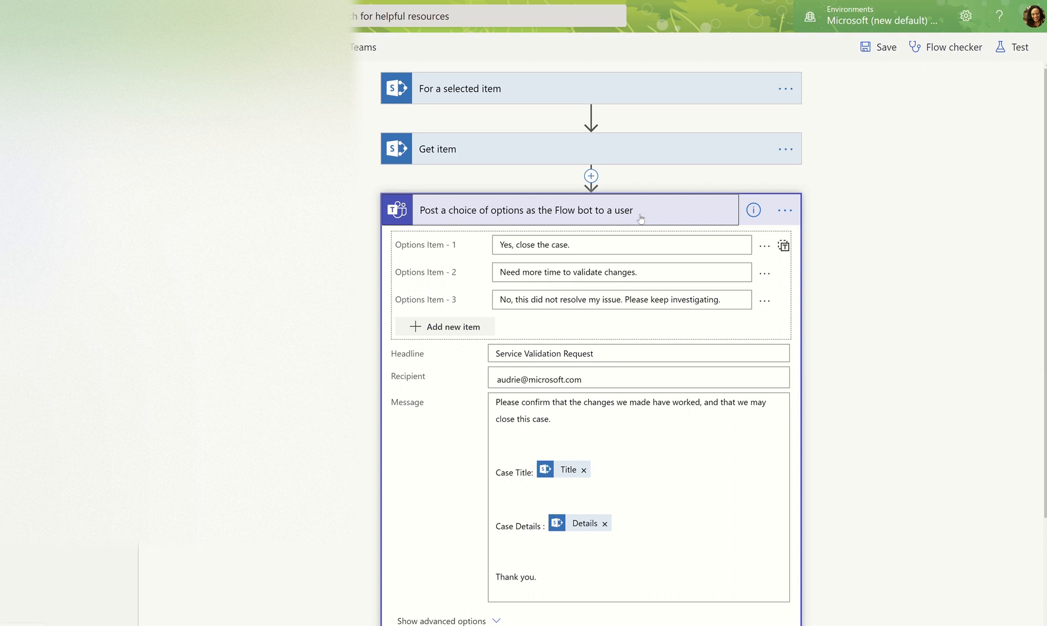
pyautogui.scroll(-1, 637, 220)
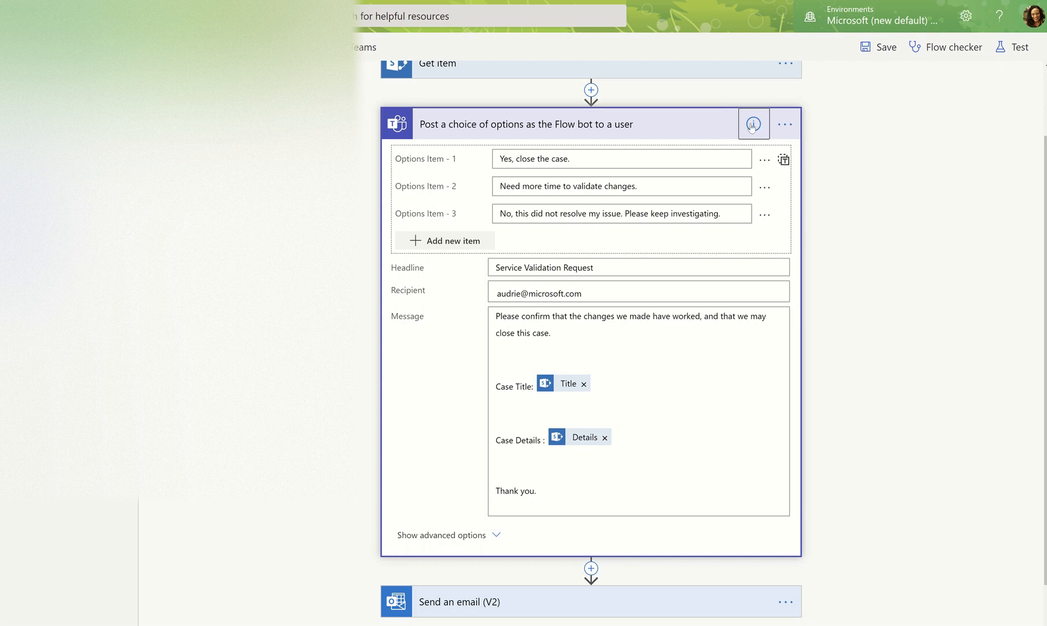
pyautogui.moveTo(748, 129)
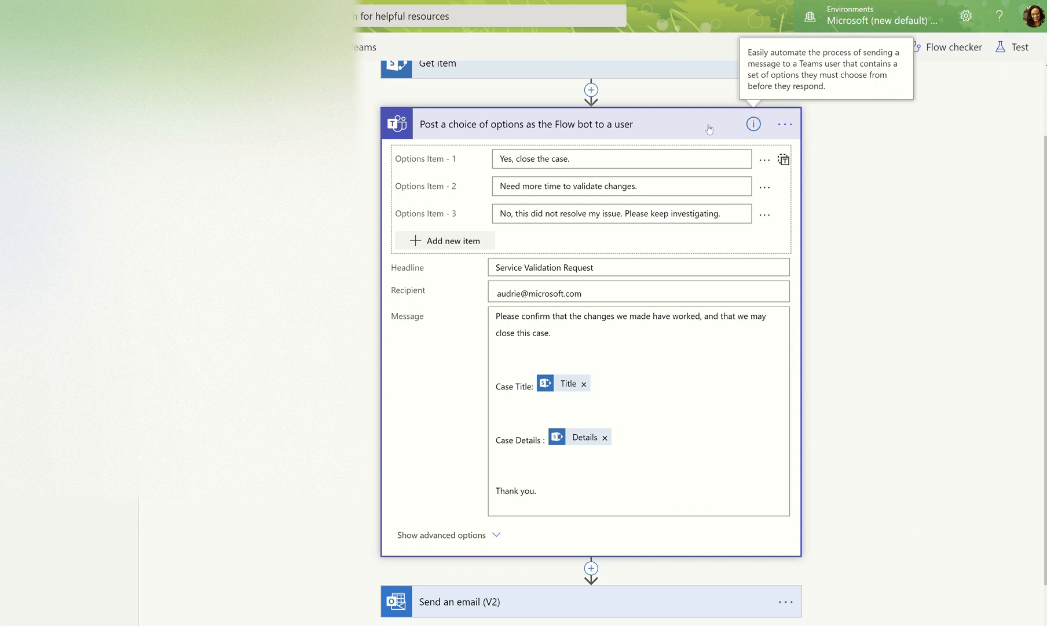
# Open the Power Automate Community from the help resources and browse its discussion forums
pyautogui.click(1000, 22)
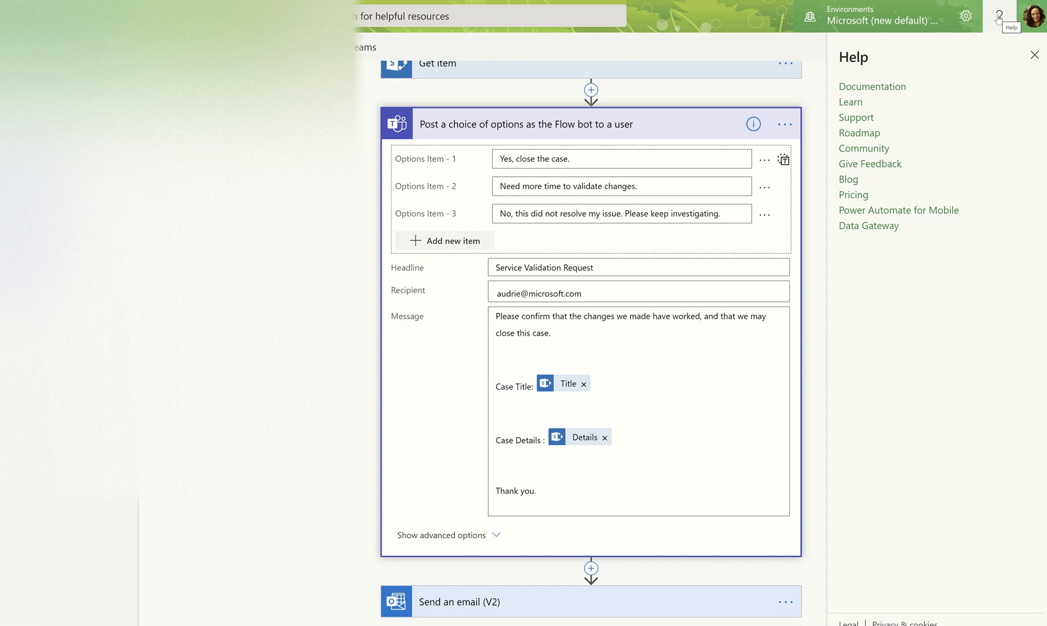
pyautogui.click(853, 149)
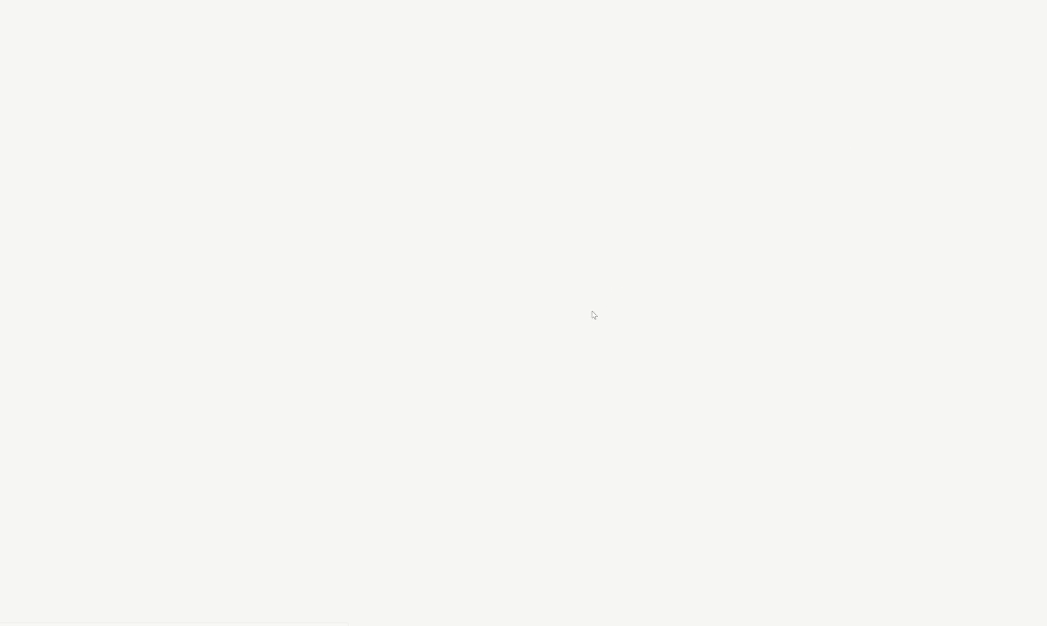
pyautogui.scroll(-4, 320, 472)
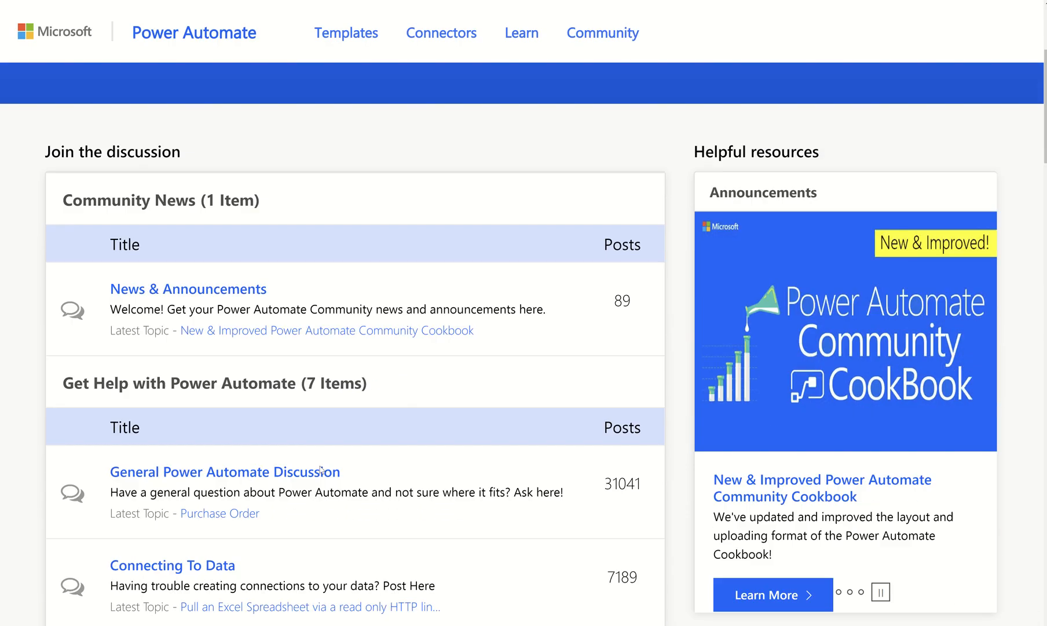
pyautogui.scroll(-4, 321, 471)
pyautogui.scroll(-2, 297, 291)
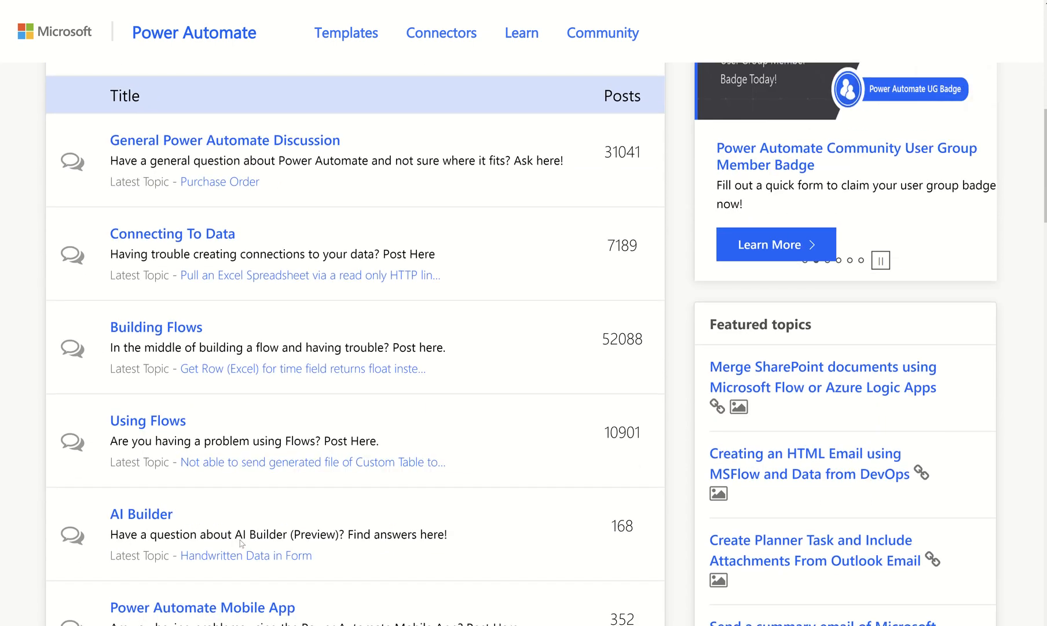
pyautogui.scroll(-2, 240, 538)
pyautogui.scroll(2, 240, 539)
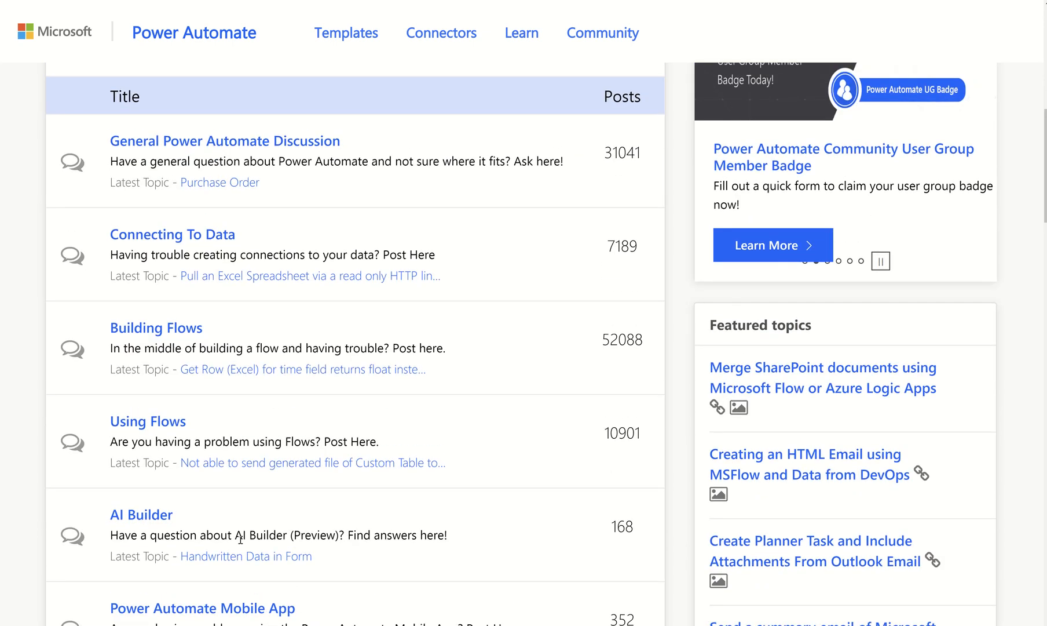